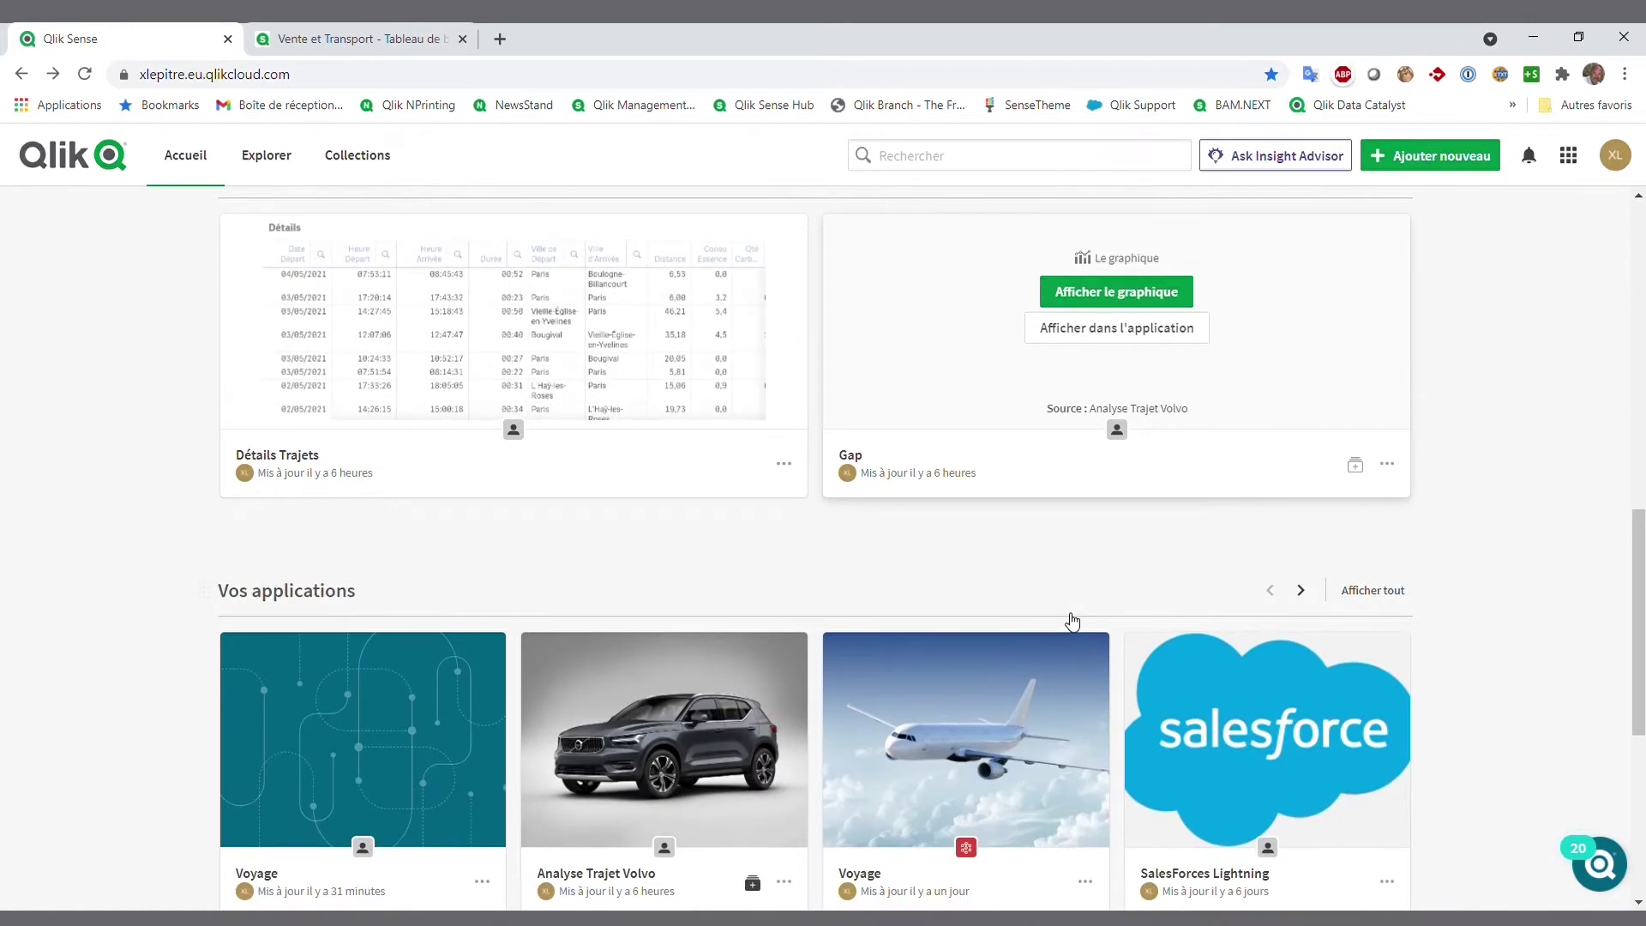
# Show the complete list of data files and open the details of the Liste des Vols.xlsx dataset.
pyautogui.scroll(-5, 1071, 621)
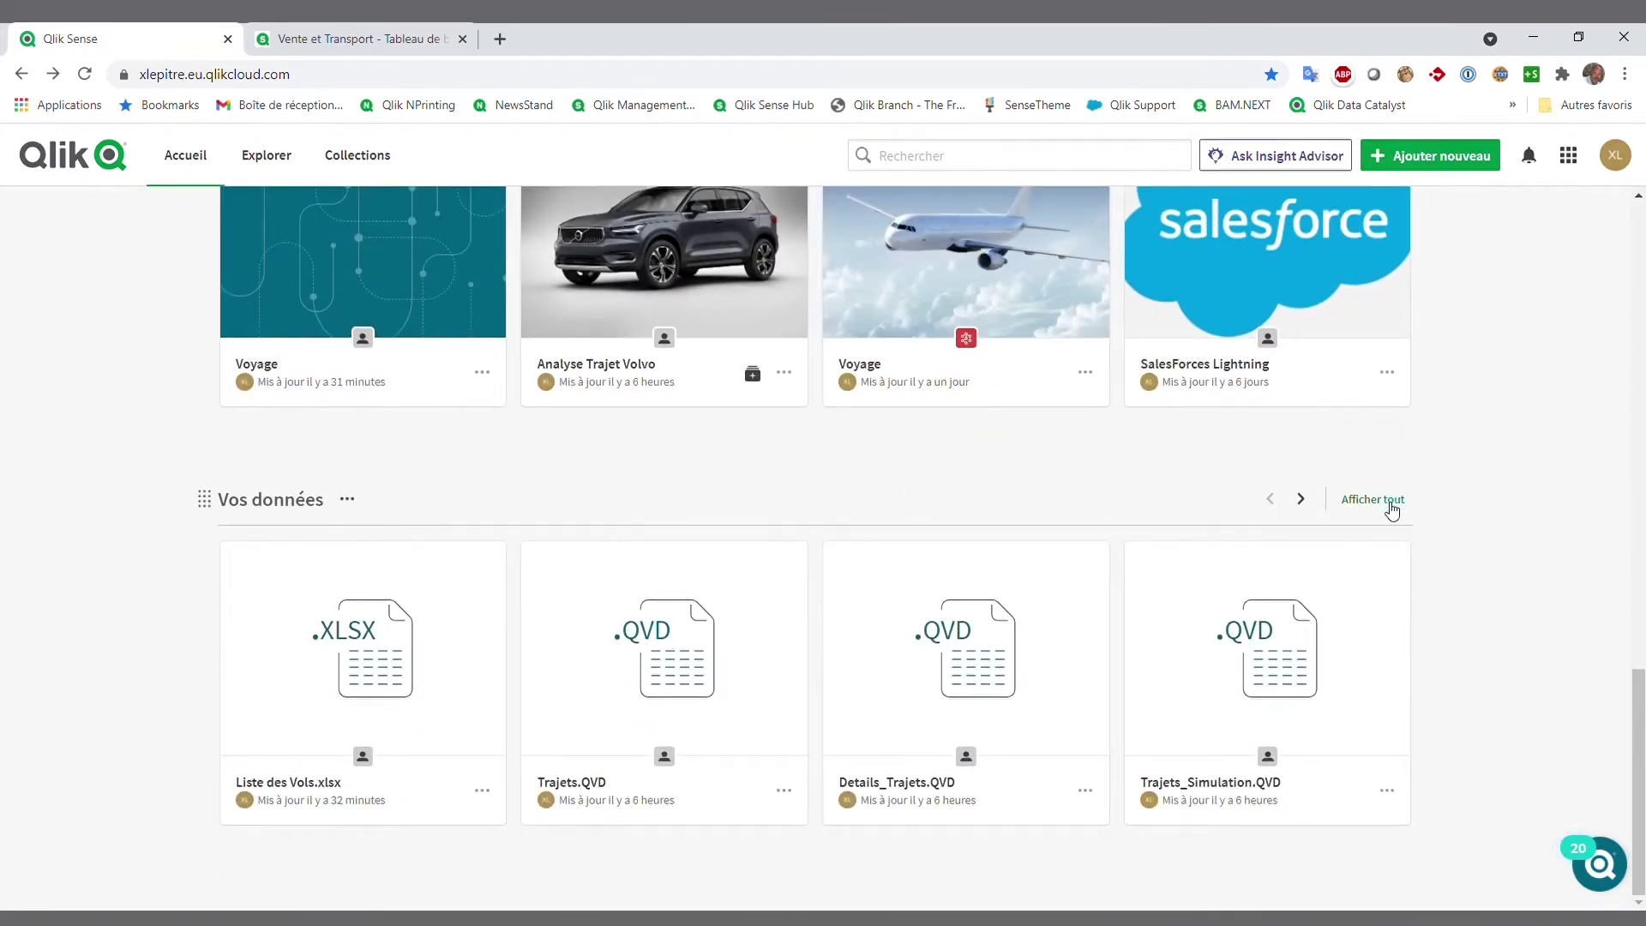
pyautogui.click(1388, 505)
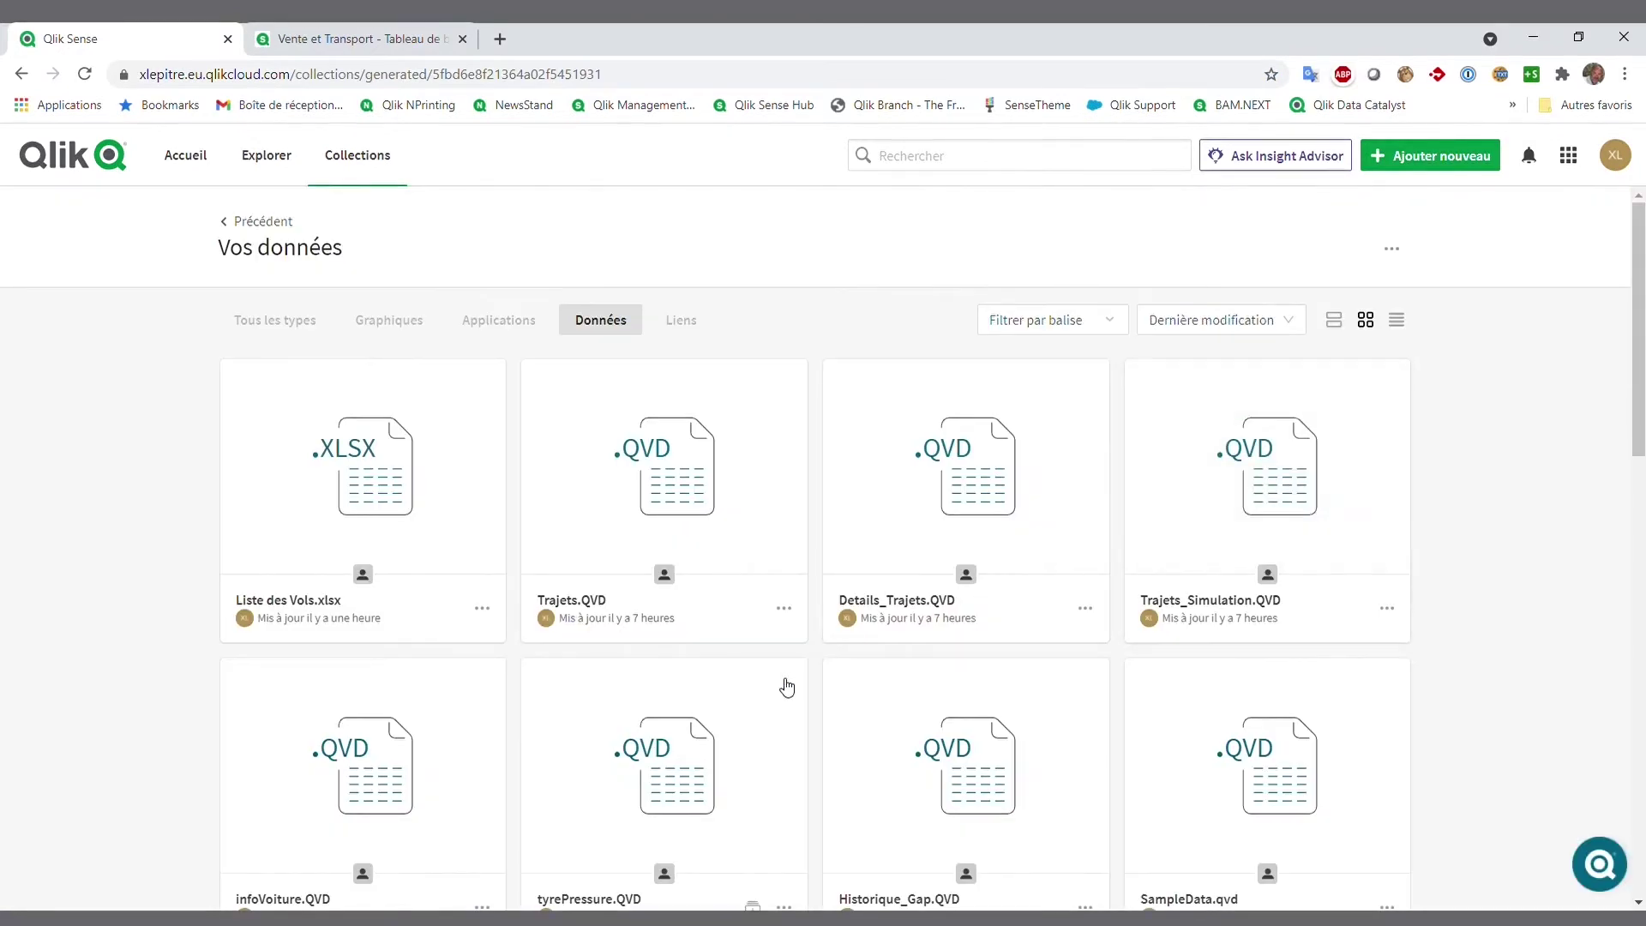
pyautogui.scroll(-4, 785, 712)
pyautogui.scroll(4, 785, 743)
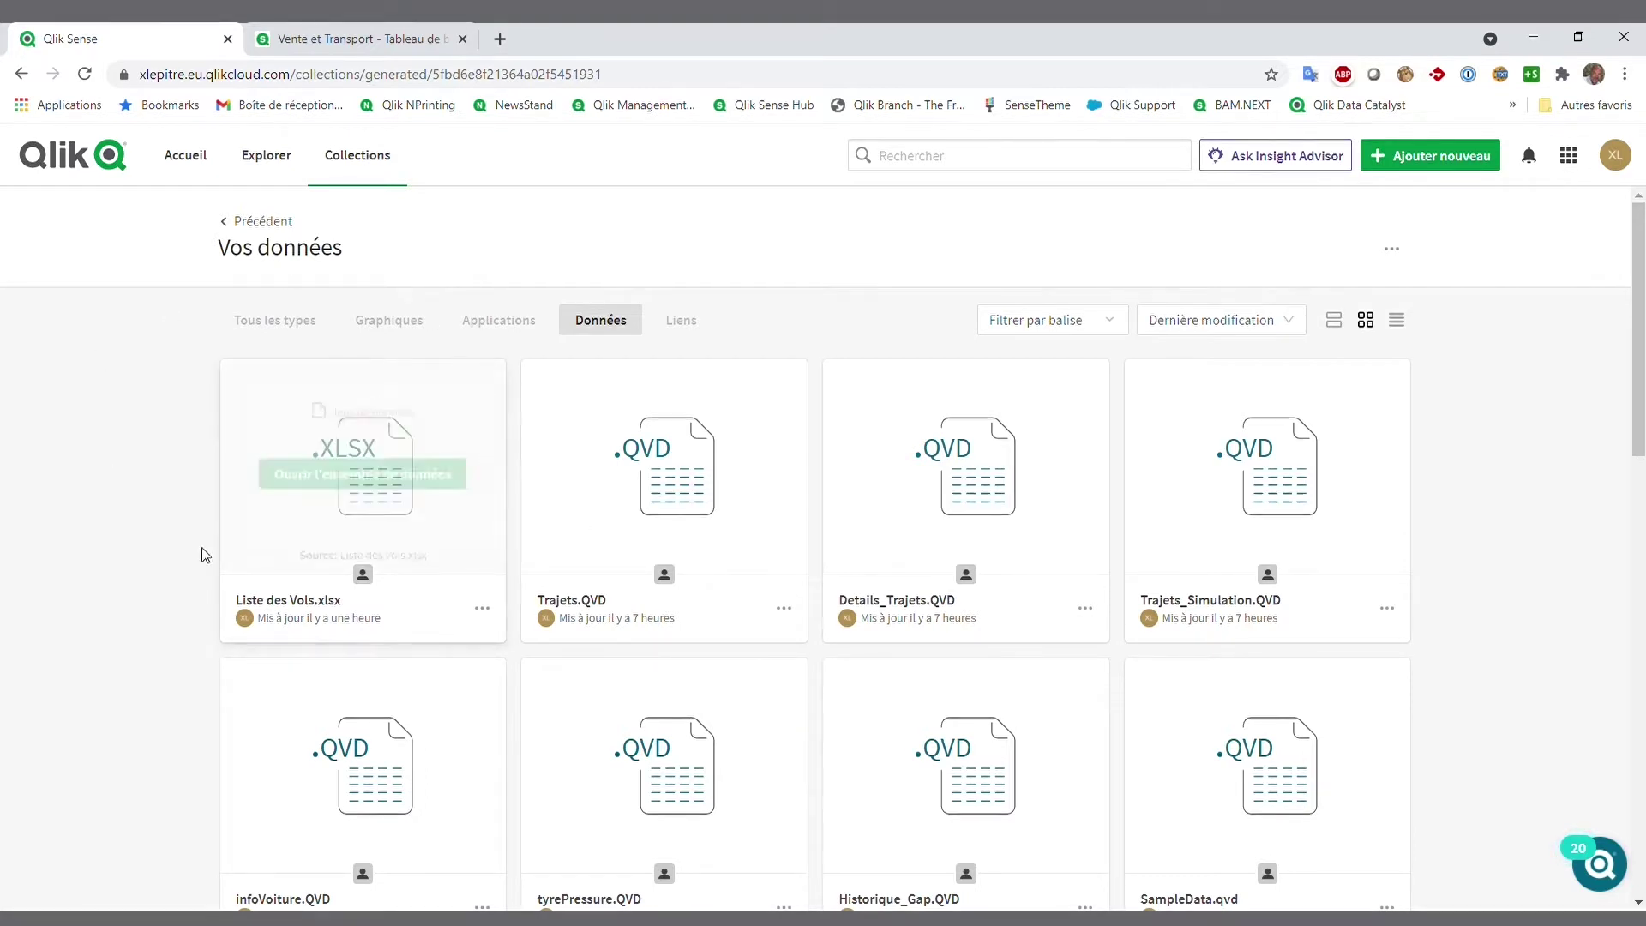
pyautogui.moveTo(326, 561)
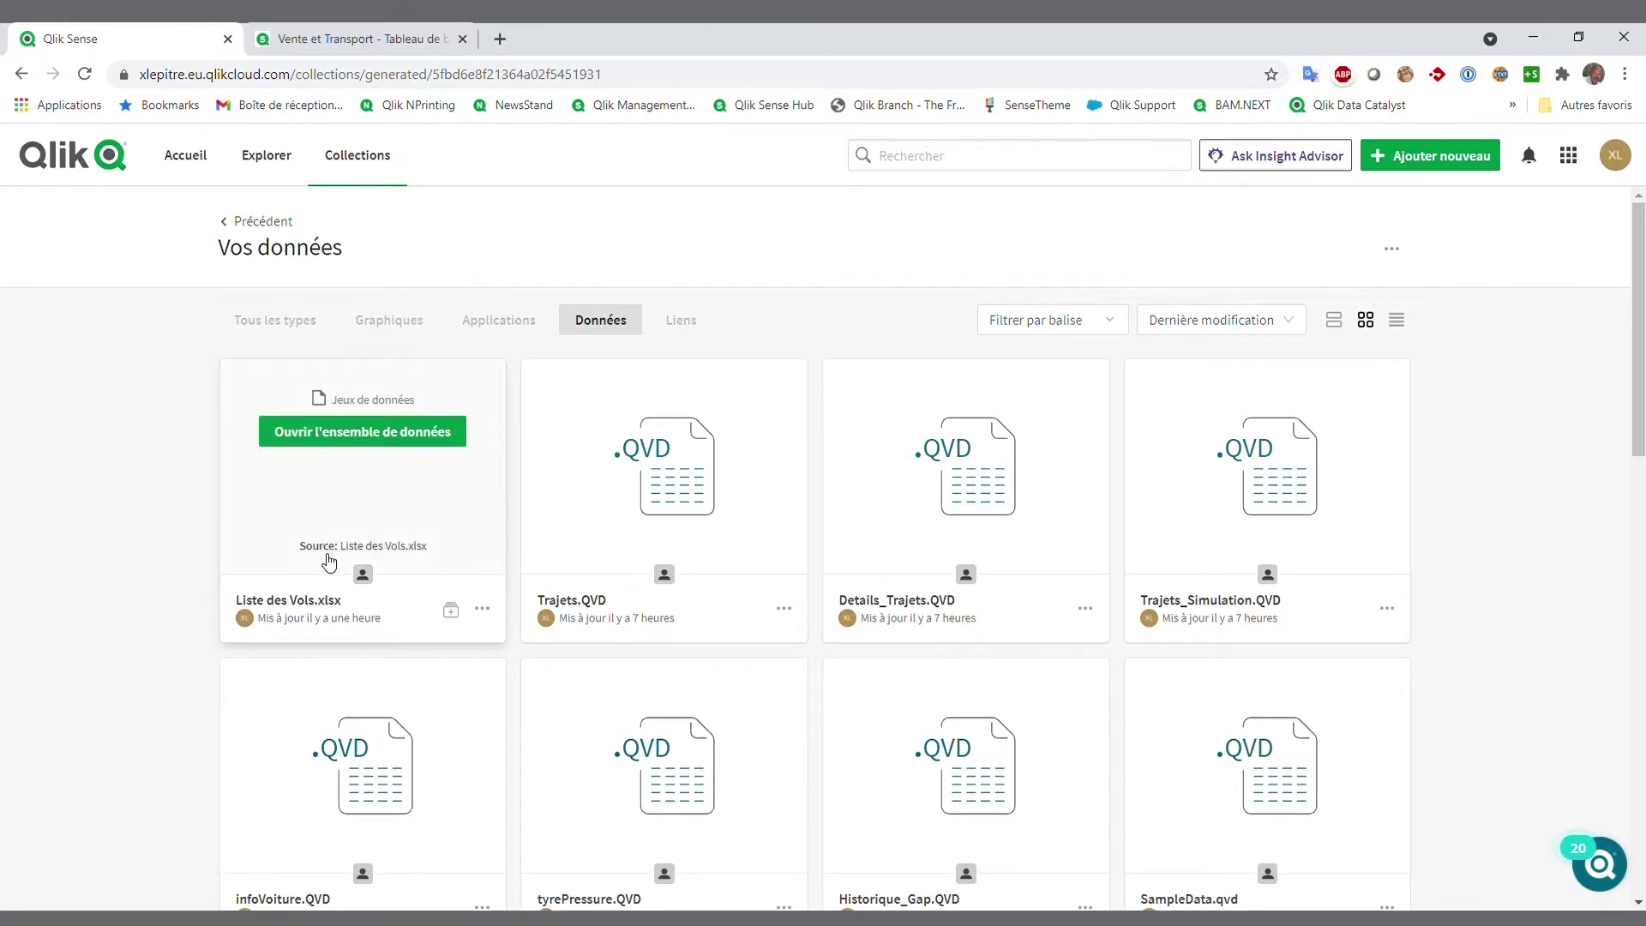
pyautogui.click(336, 504)
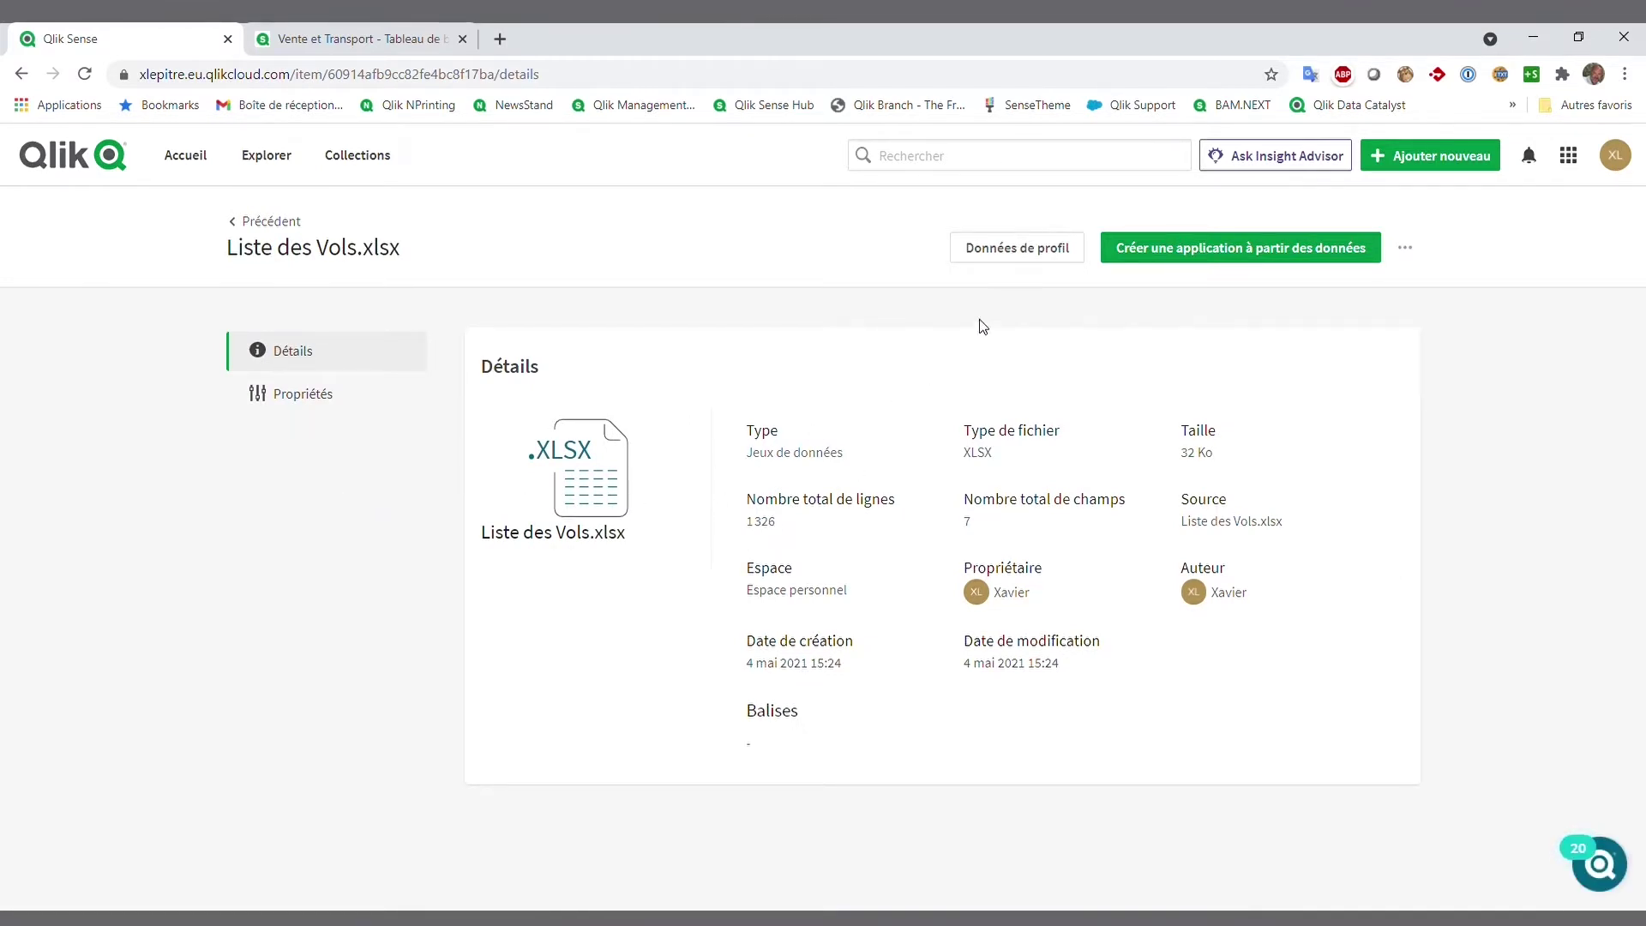
# Examine the field profile and the data sample of Liste des Vols.xlsx, and close the data profile.
pyautogui.click(1007, 251)
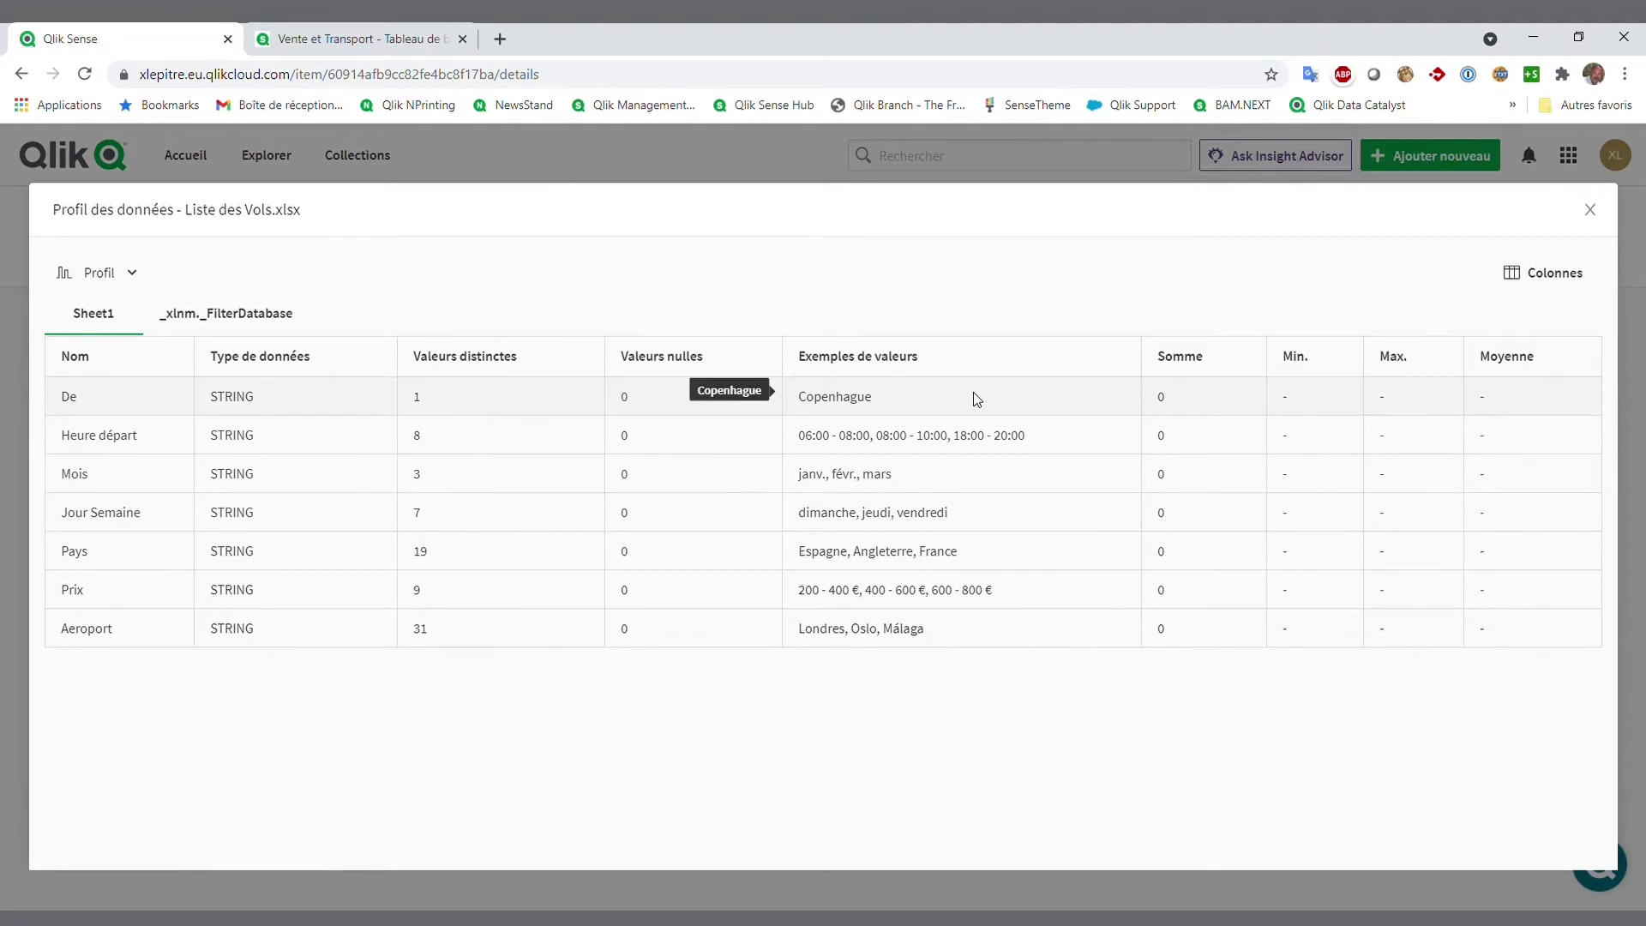
pyautogui.click(120, 272)
pyautogui.click(120, 374)
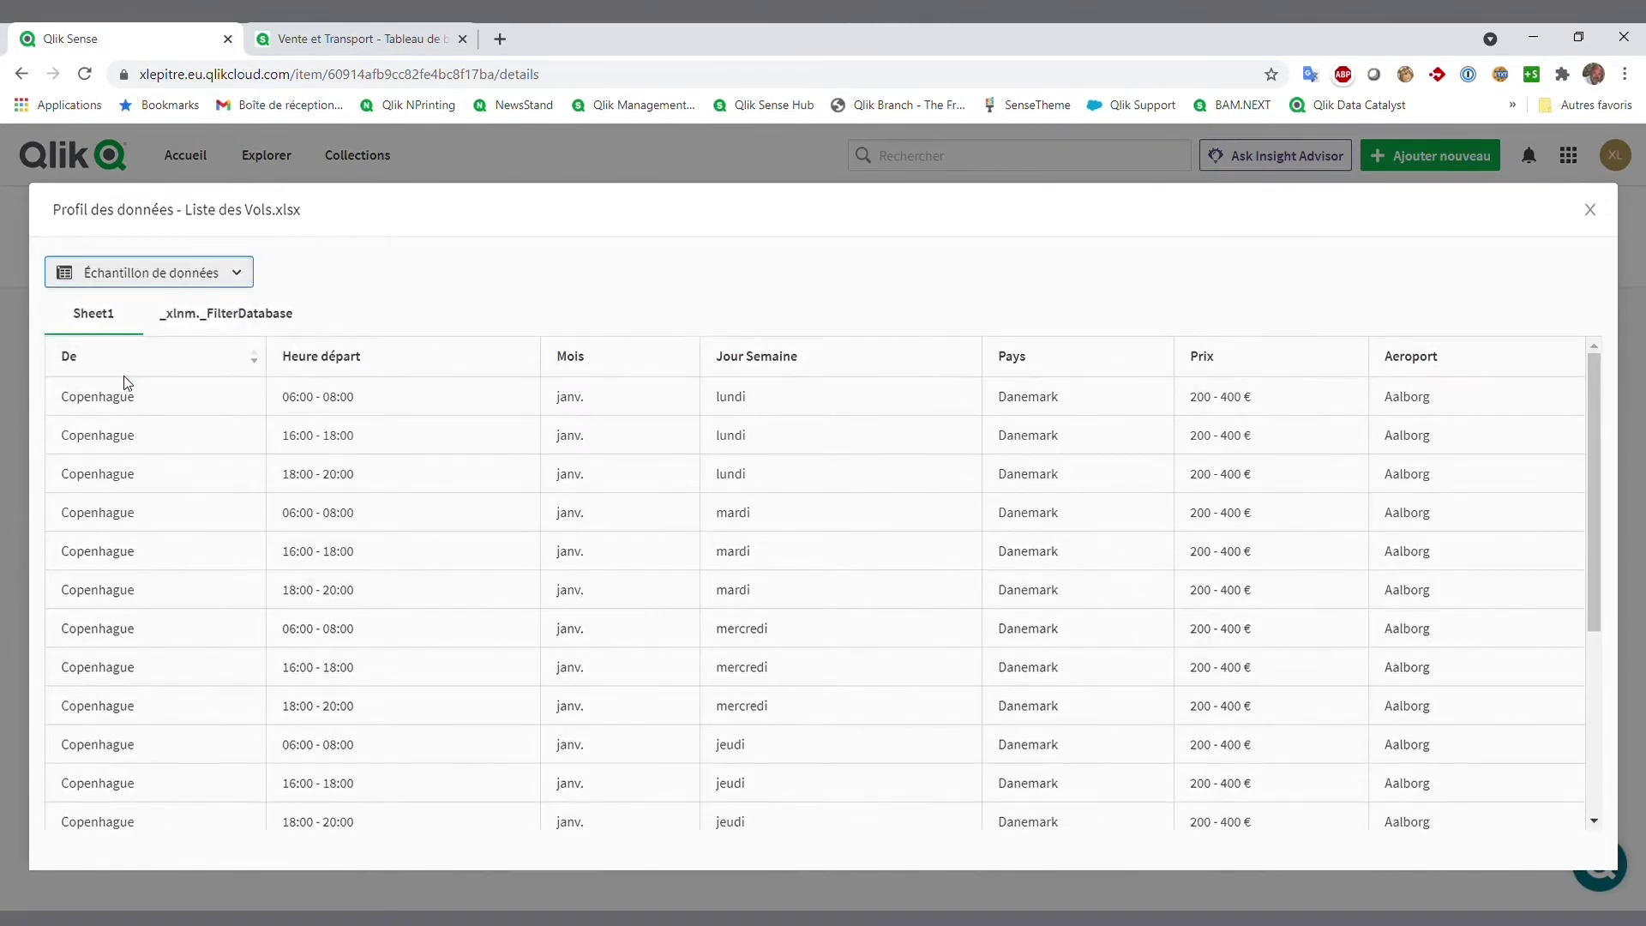
pyautogui.scroll(-3, 308, 611)
pyautogui.scroll(3, 311, 612)
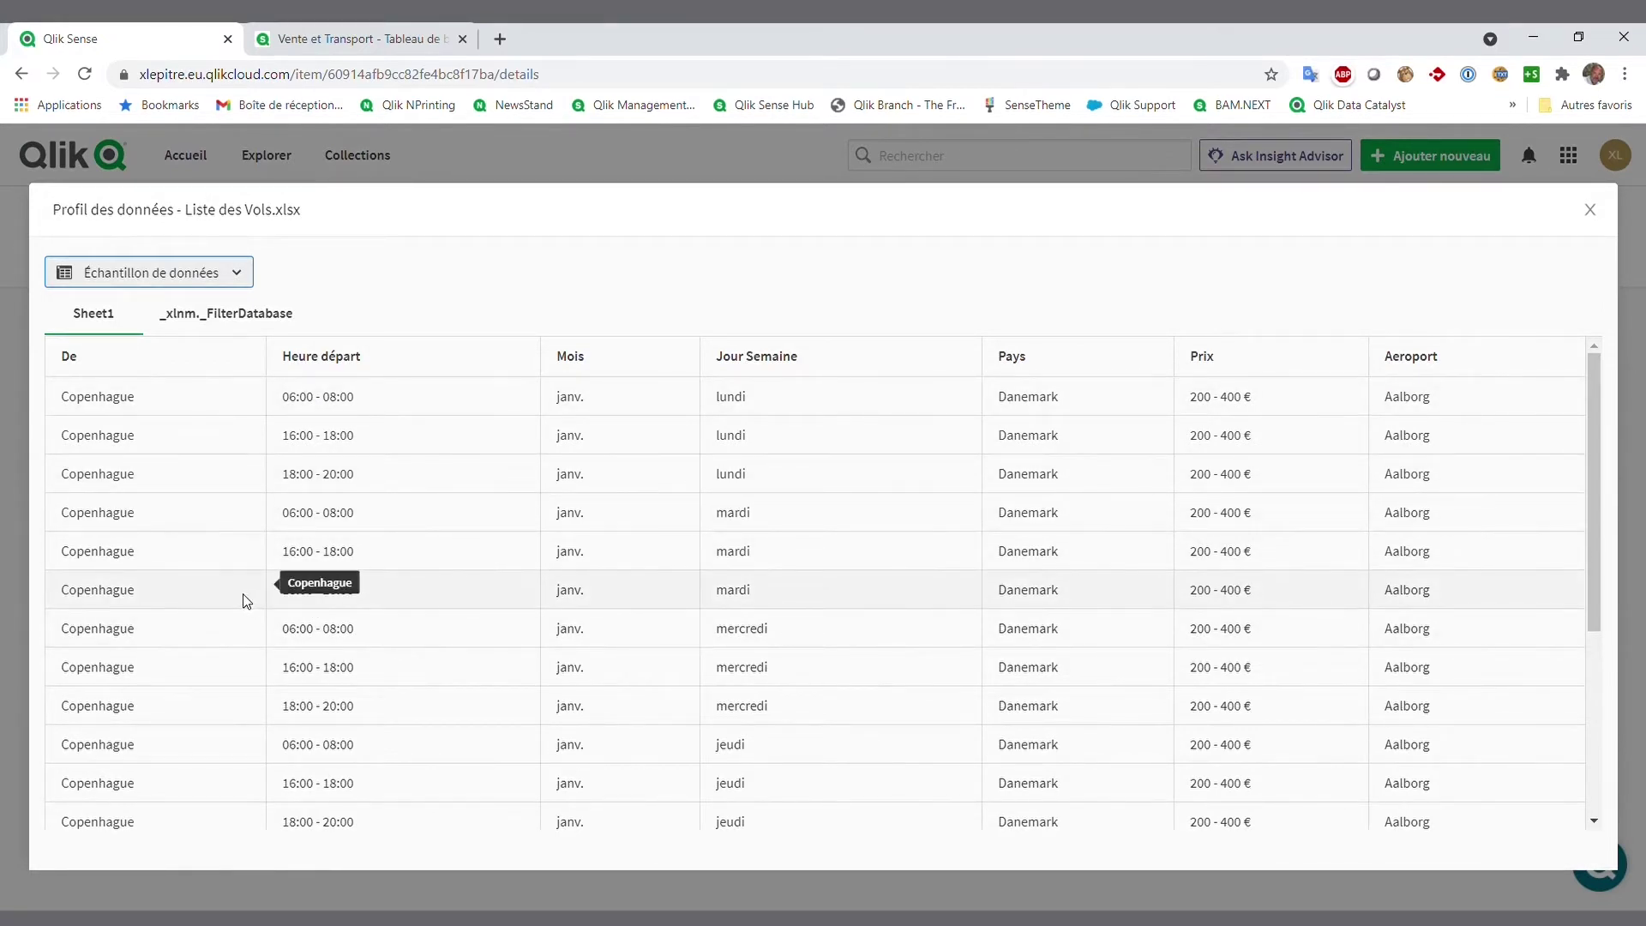
pyautogui.click(128, 275)
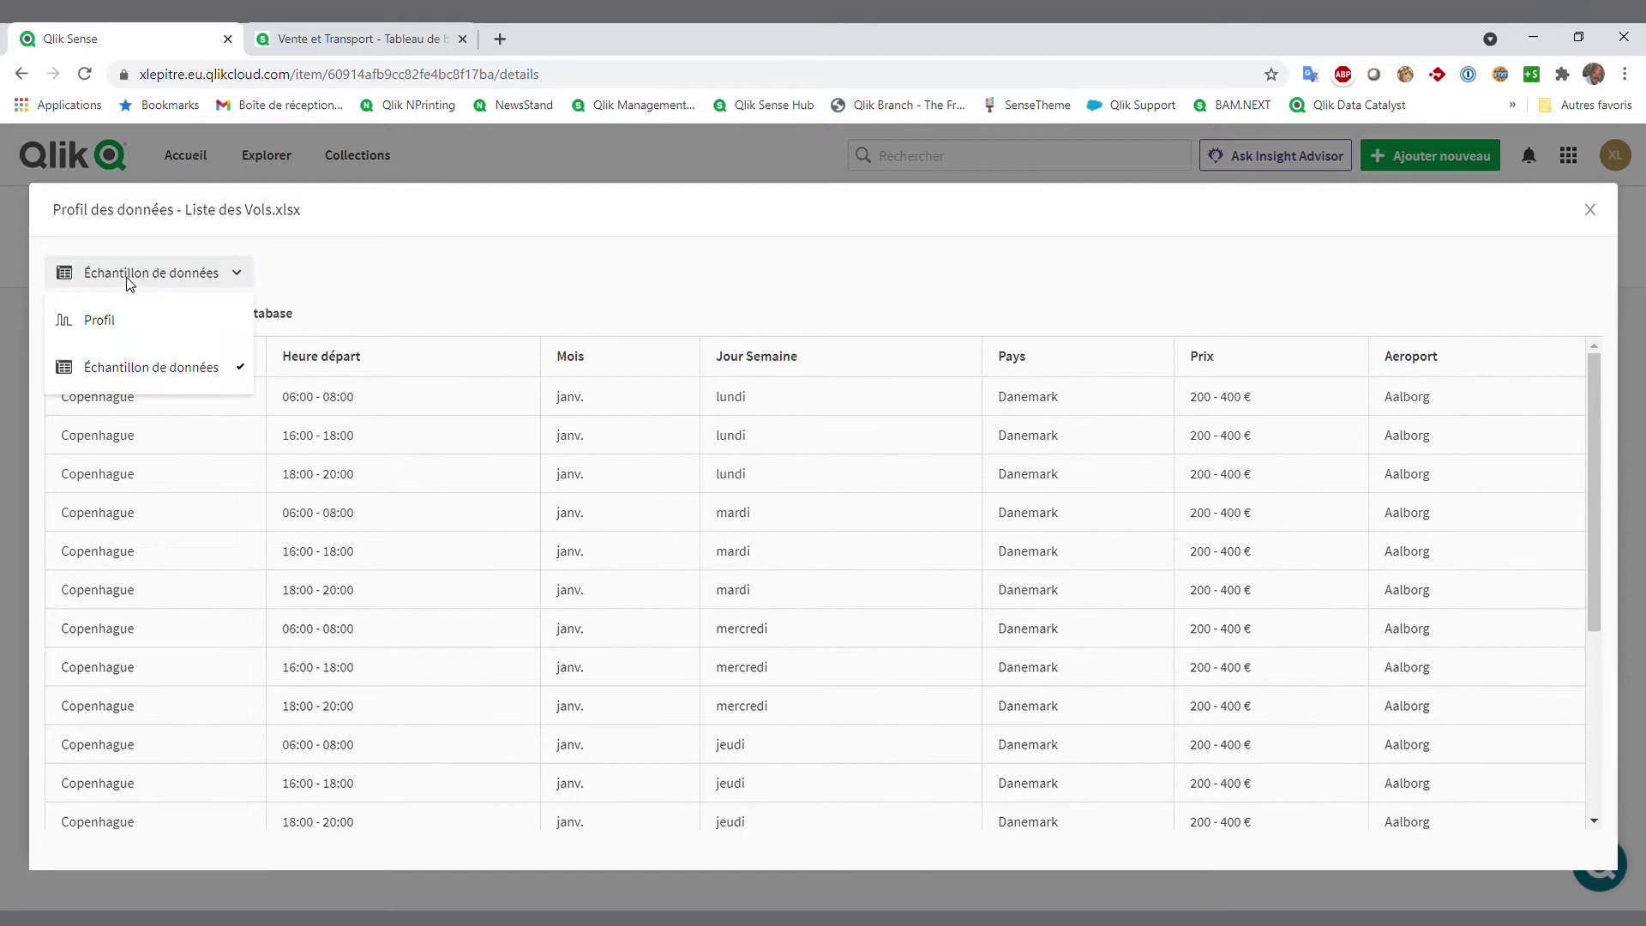
pyautogui.click(119, 331)
pyautogui.click(1592, 211)
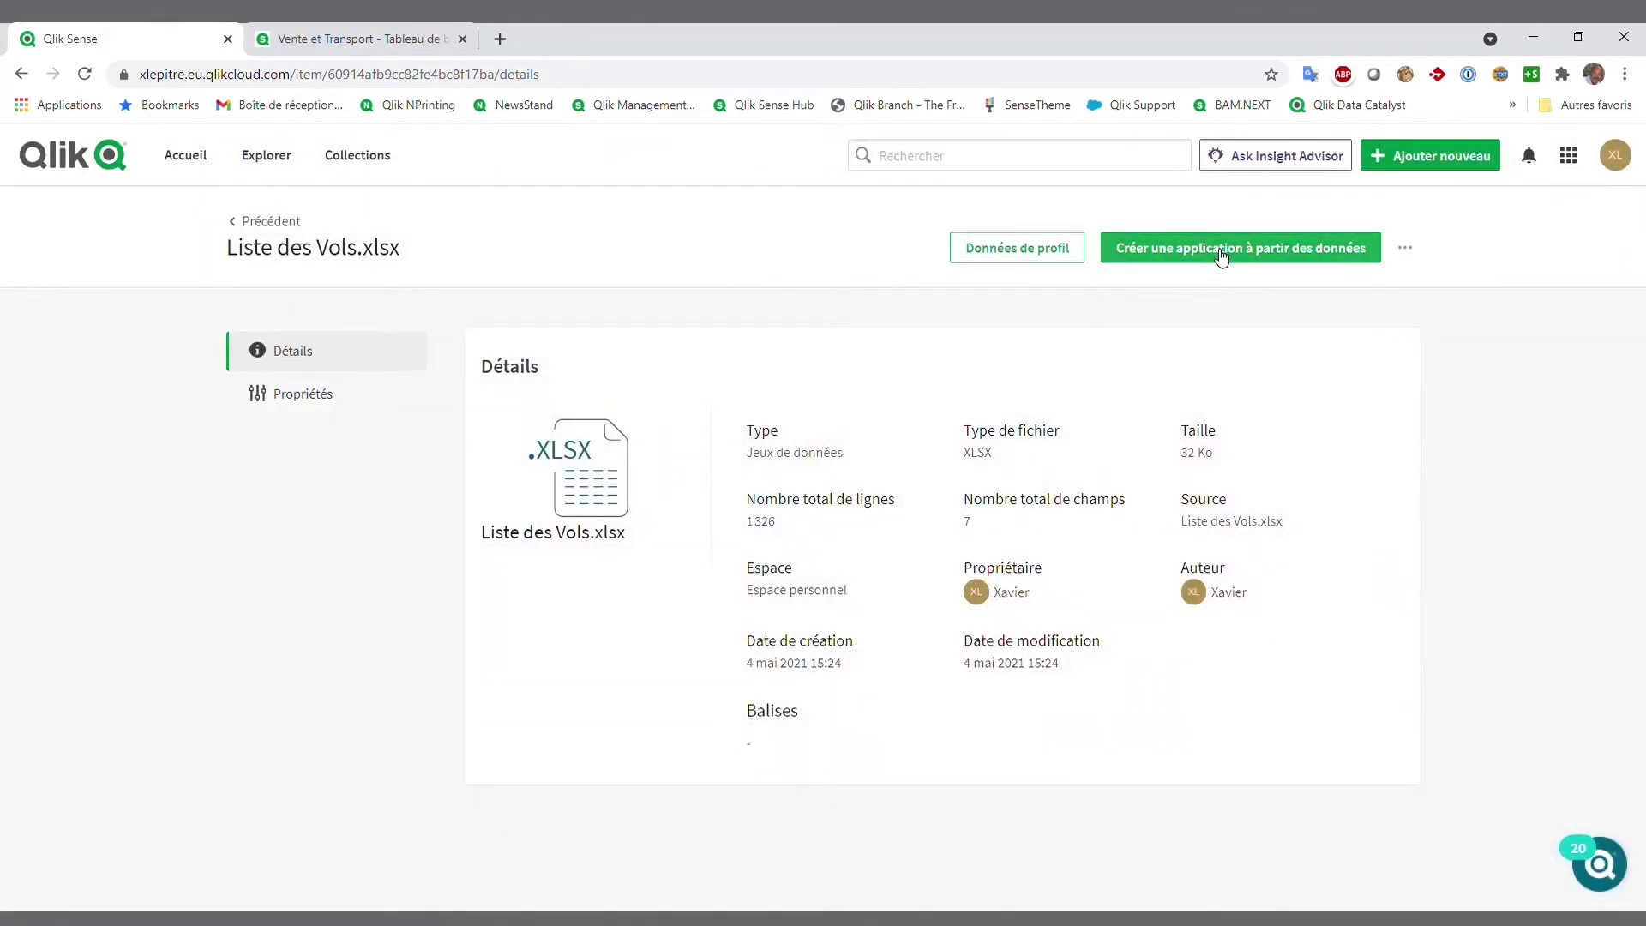
# Create an application named Voyage from the Liste des Vols.xlsx data in the personal space.
pyautogui.click(1221, 251)
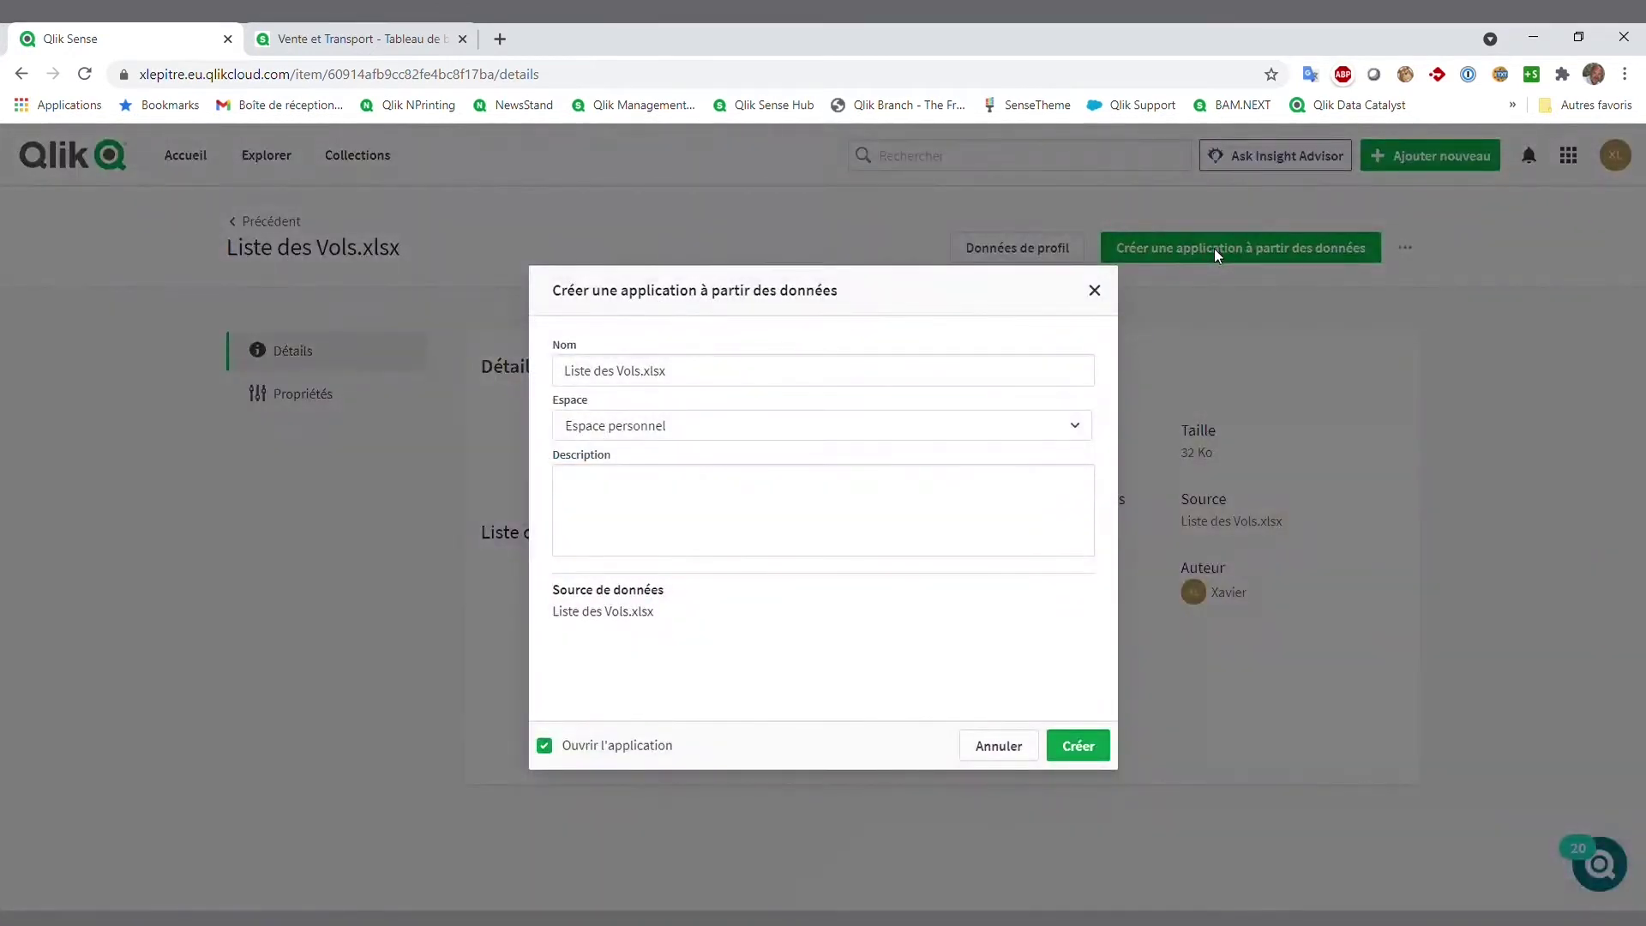
pyautogui.click(698, 378)
pyautogui.moveTo(676, 378); pyautogui.dragTo(261, 354)
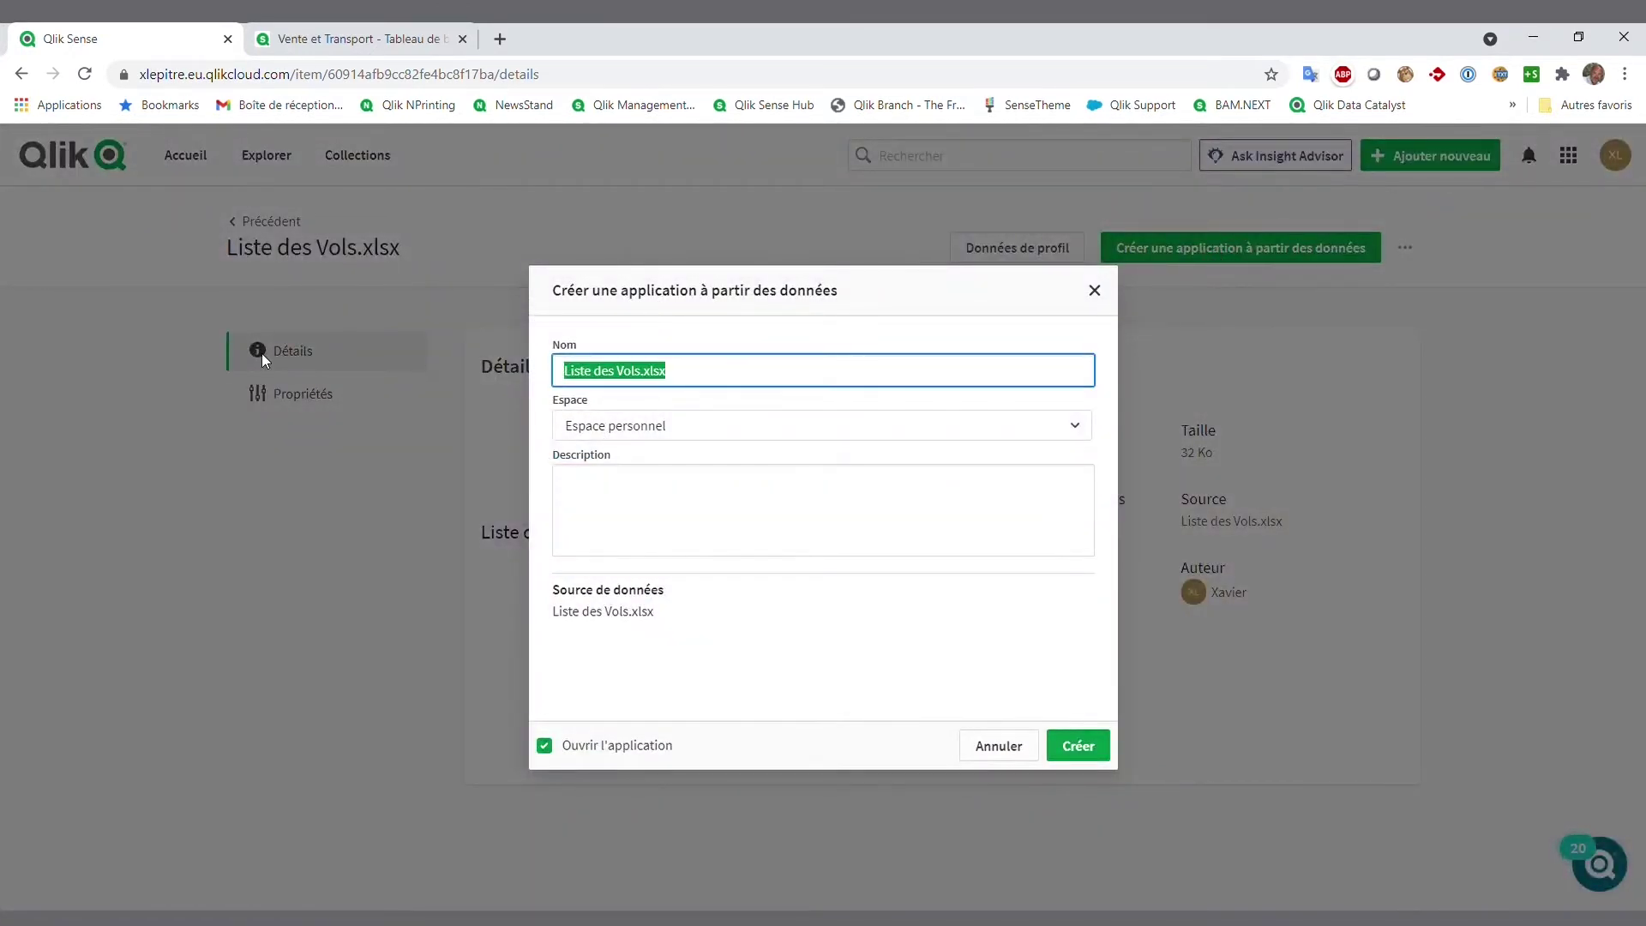
pyautogui.write('Voyage')
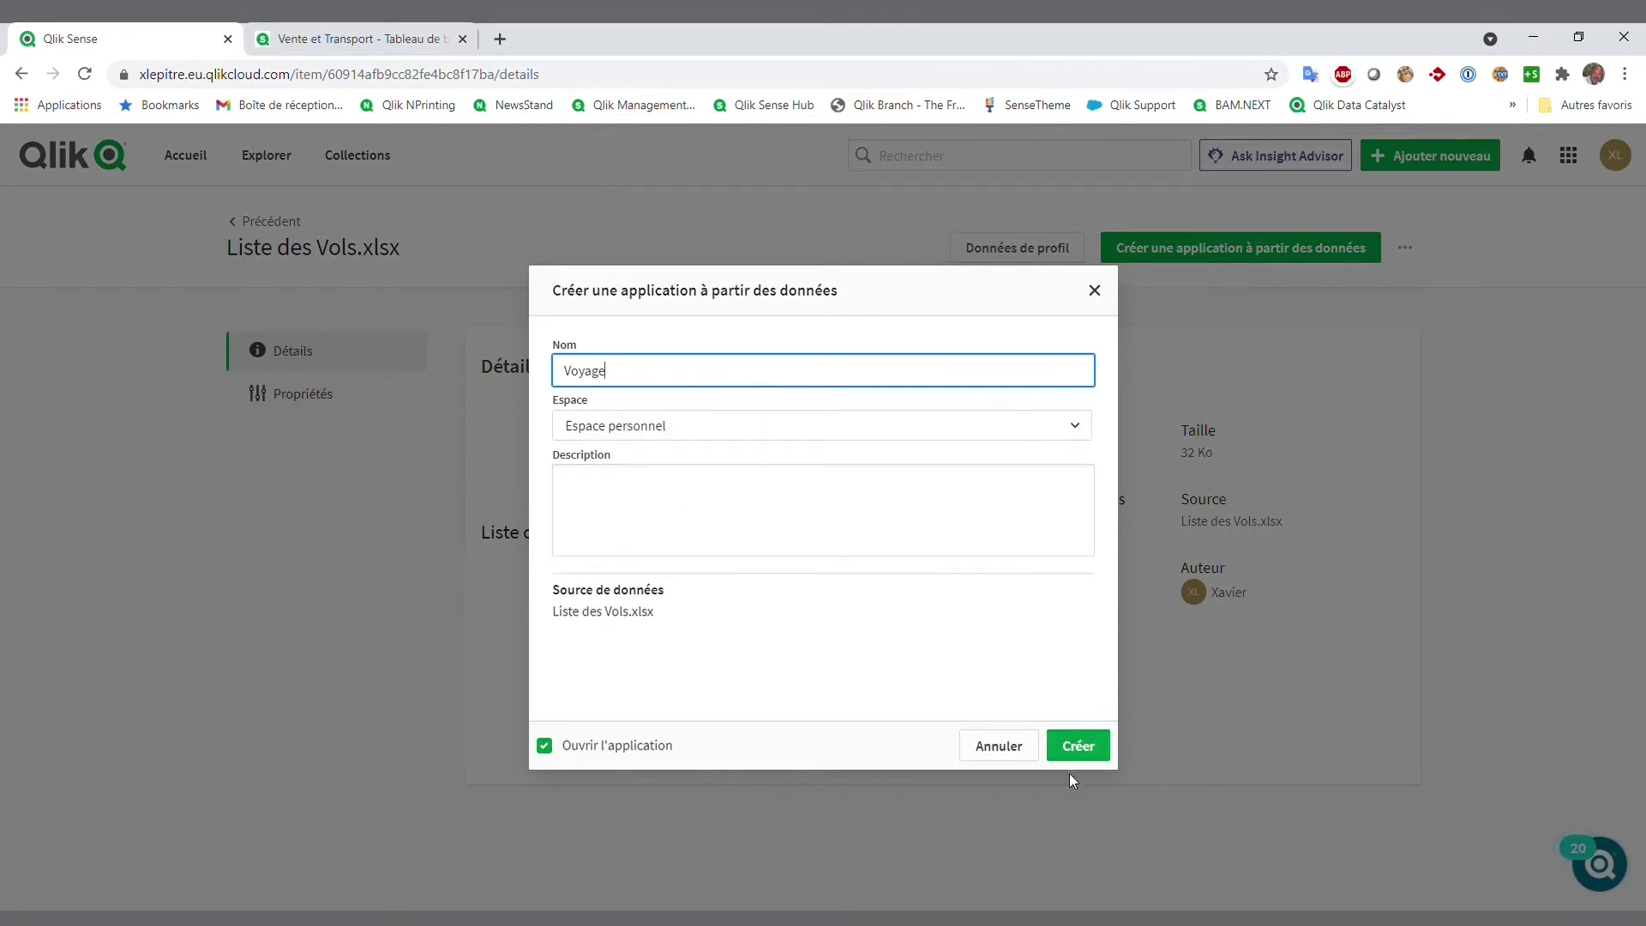
pyautogui.click(1095, 753)
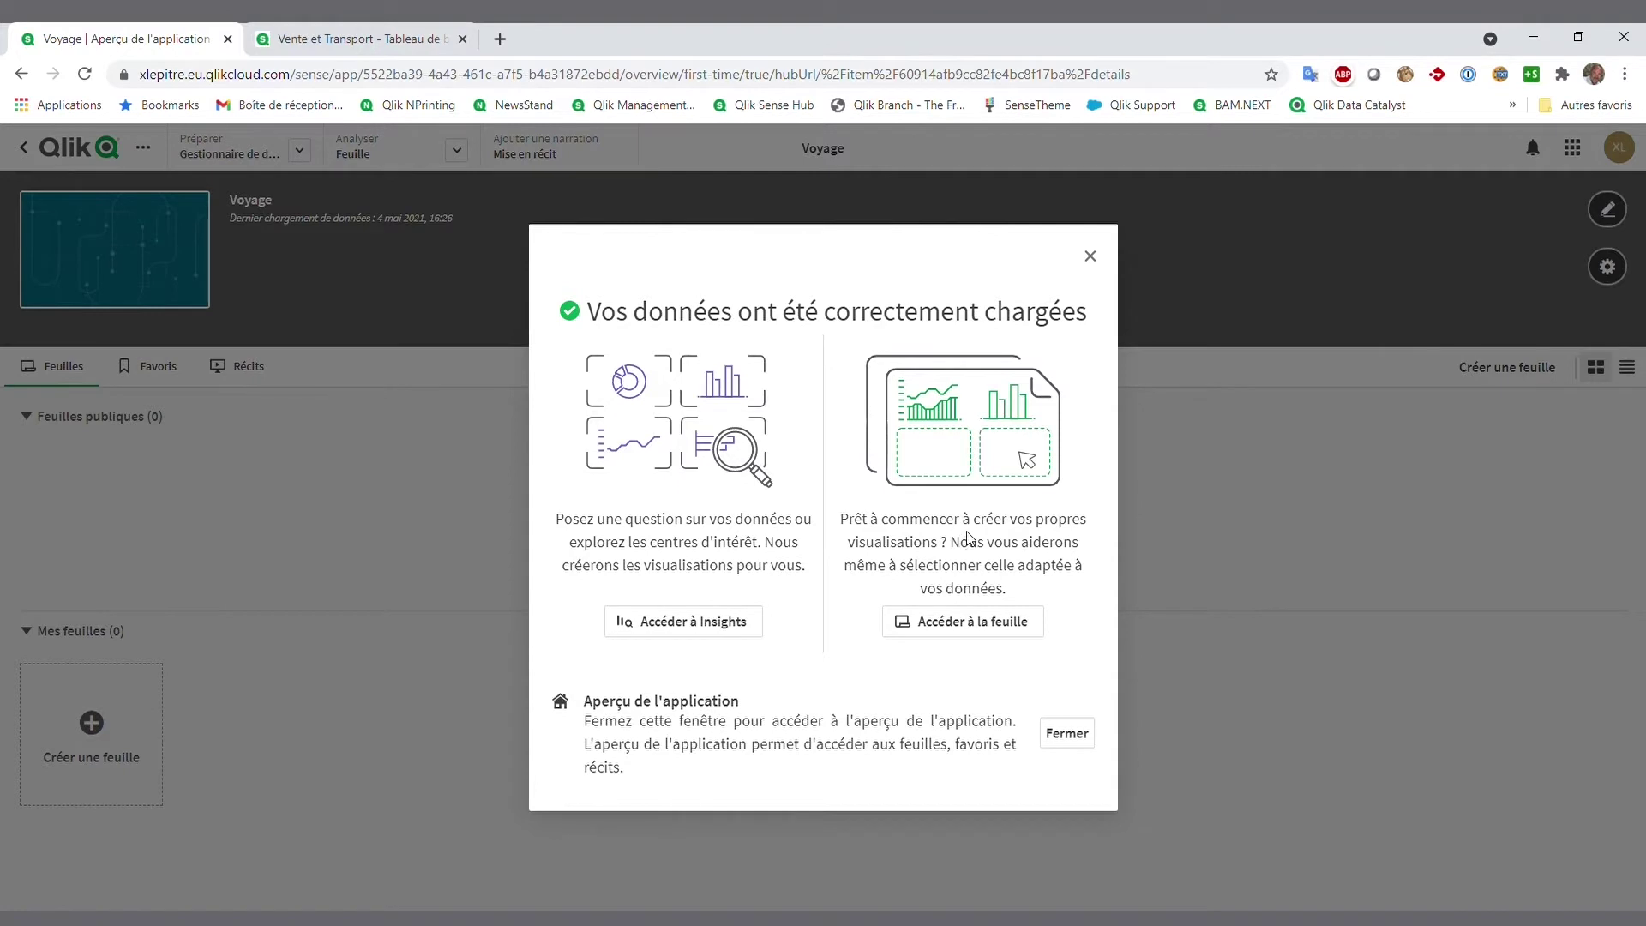
# Go to the new application's sheet and place the De field as a compact filter in the sheet's upper-left corner.
pyautogui.click(987, 633)
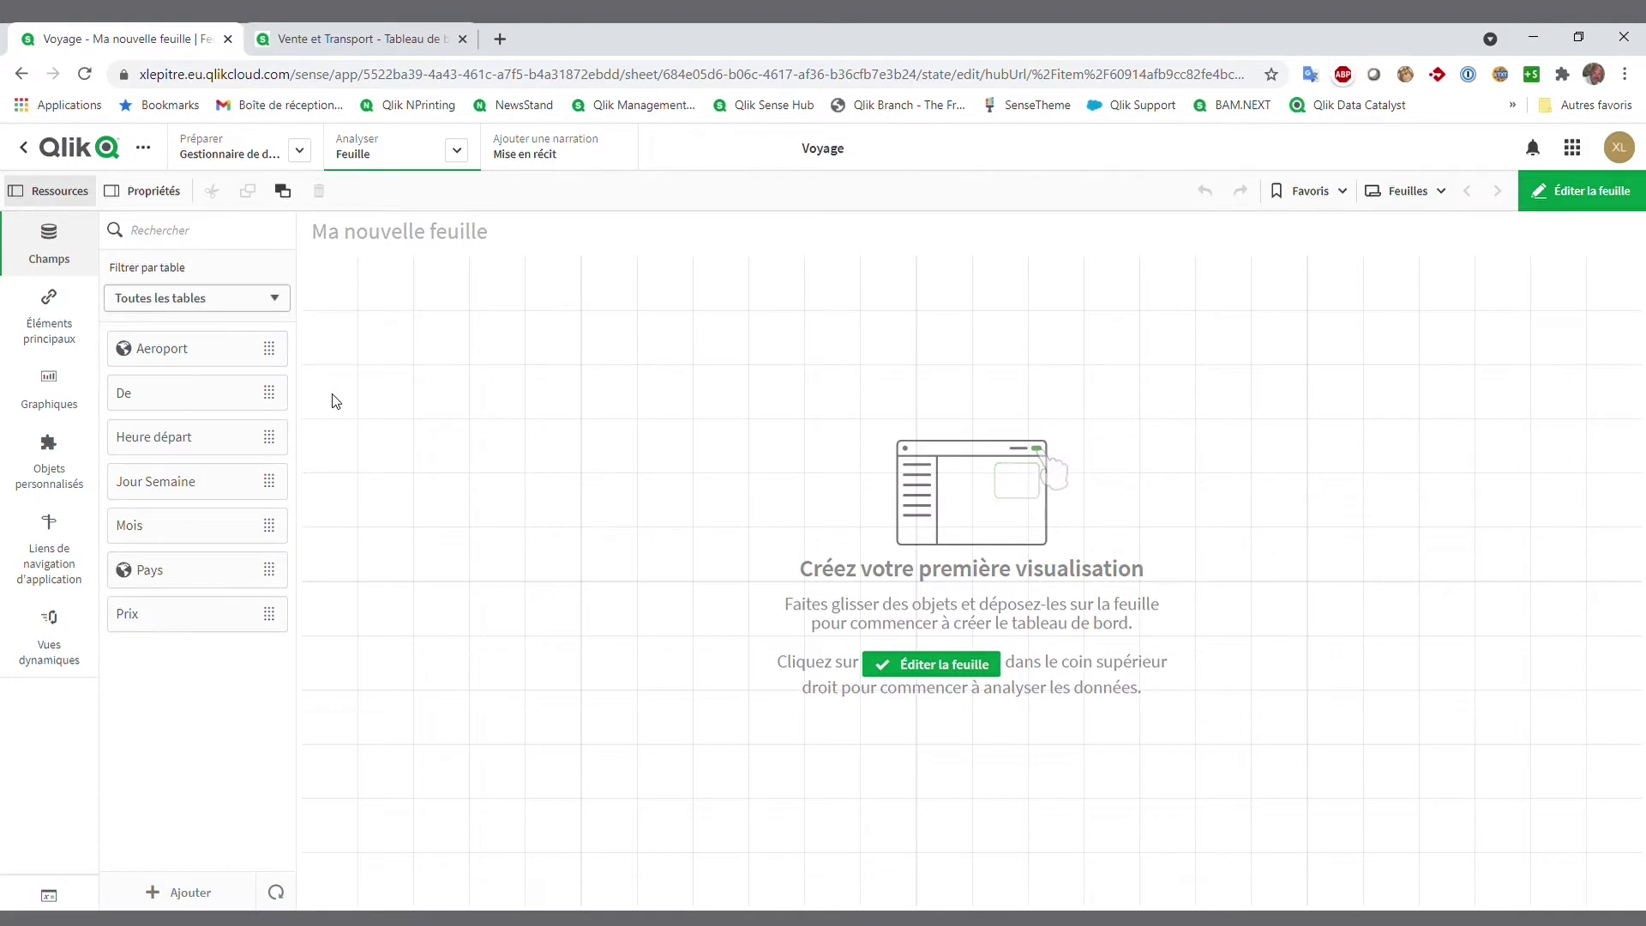
pyautogui.moveTo(161, 407); pyautogui.dragTo(412, 372)
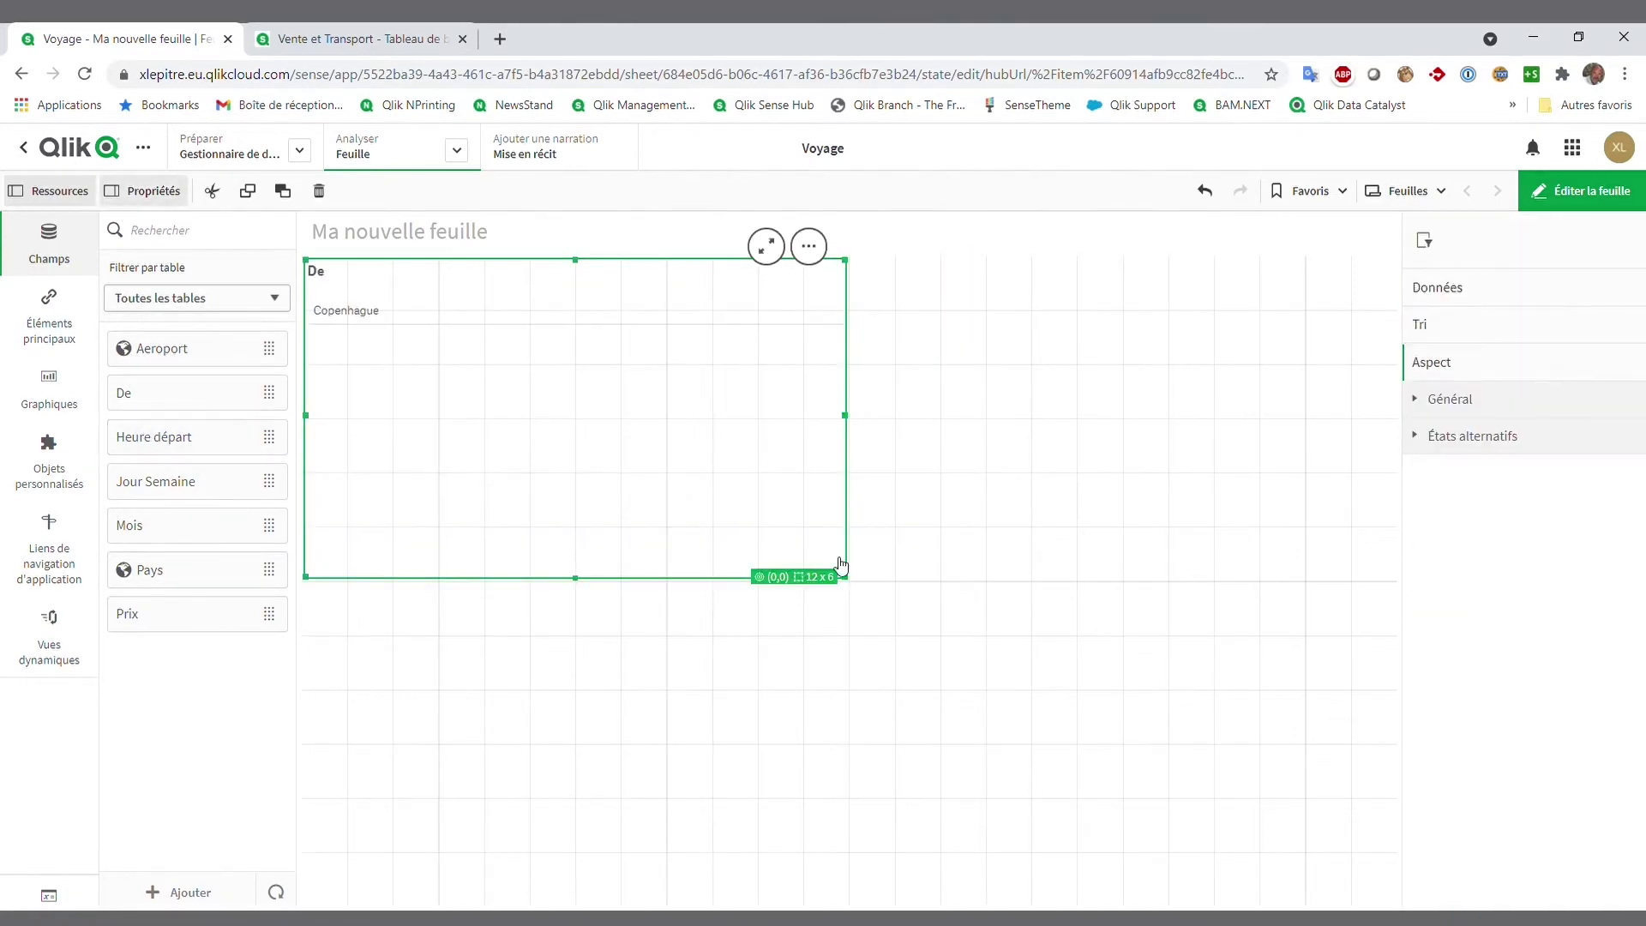
pyautogui.moveTo(851, 583); pyautogui.dragTo(429, 390)
# Add a taller Heure départ filter below De and a narrow Jour Semaine filter beside it on the sheet.
pyautogui.moveTo(166, 440); pyautogui.dragTo(386, 503)
pyautogui.moveTo(434, 577); pyautogui.dragTo(452, 728)
pyautogui.moveTo(171, 482); pyautogui.dragTo(739, 479)
pyautogui.moveTo(851, 586); pyautogui.dragTo(557, 561)
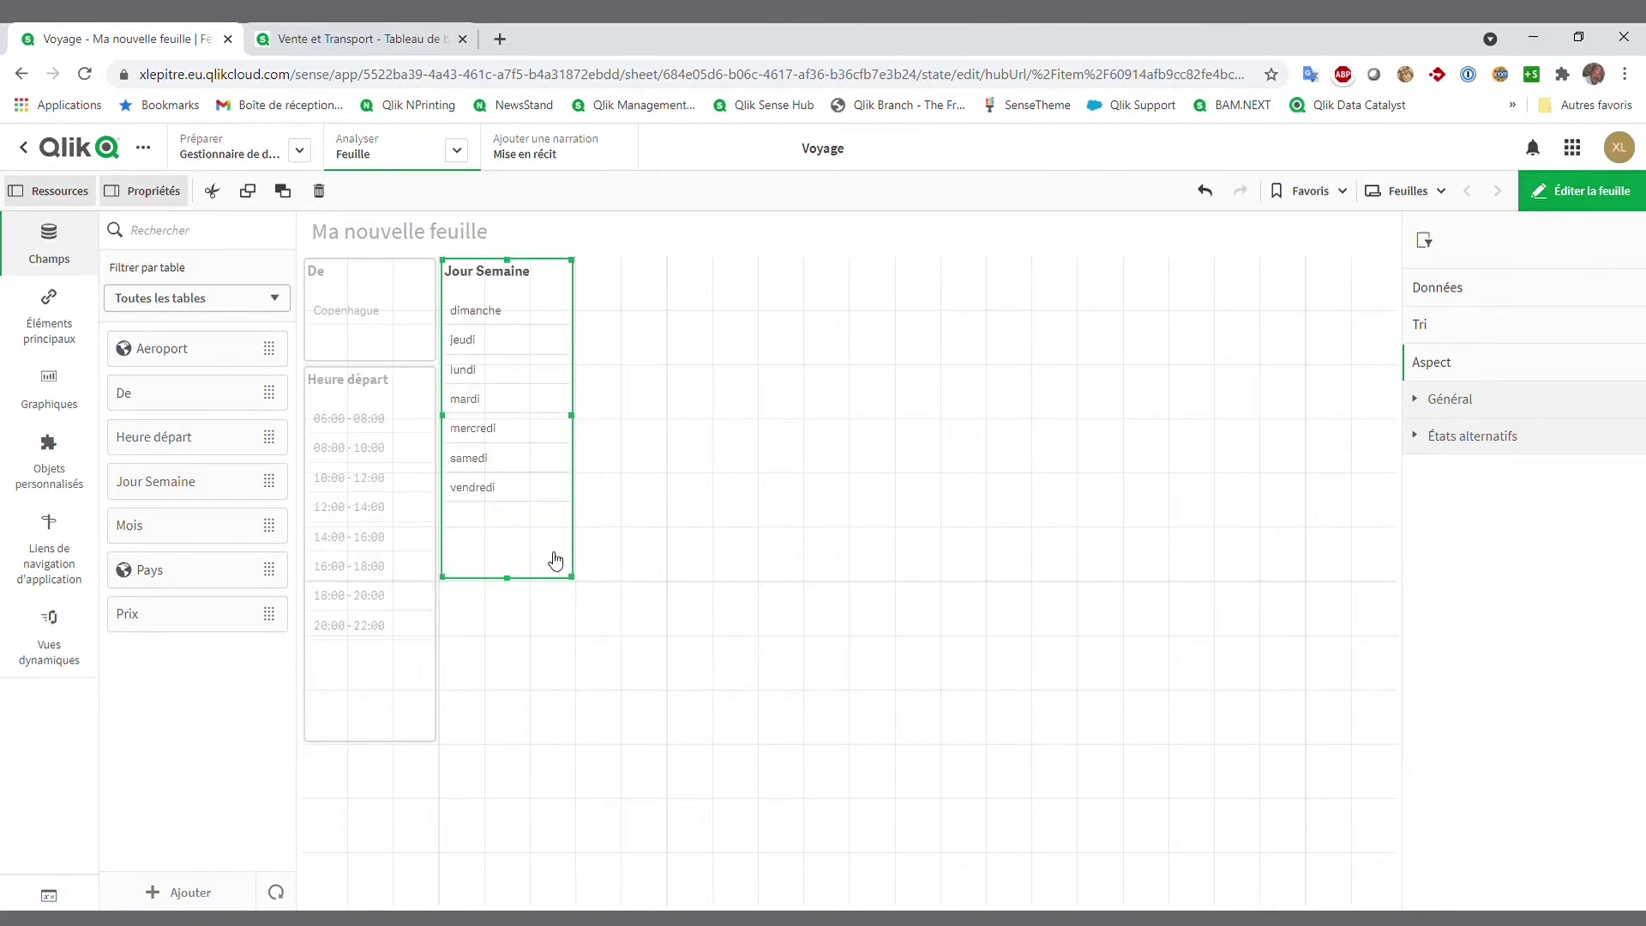
# Leave the new application, explore all applications, and open the Associativité sheet of the Voyage application with the airplane cover.
pyautogui.click(60, 153)
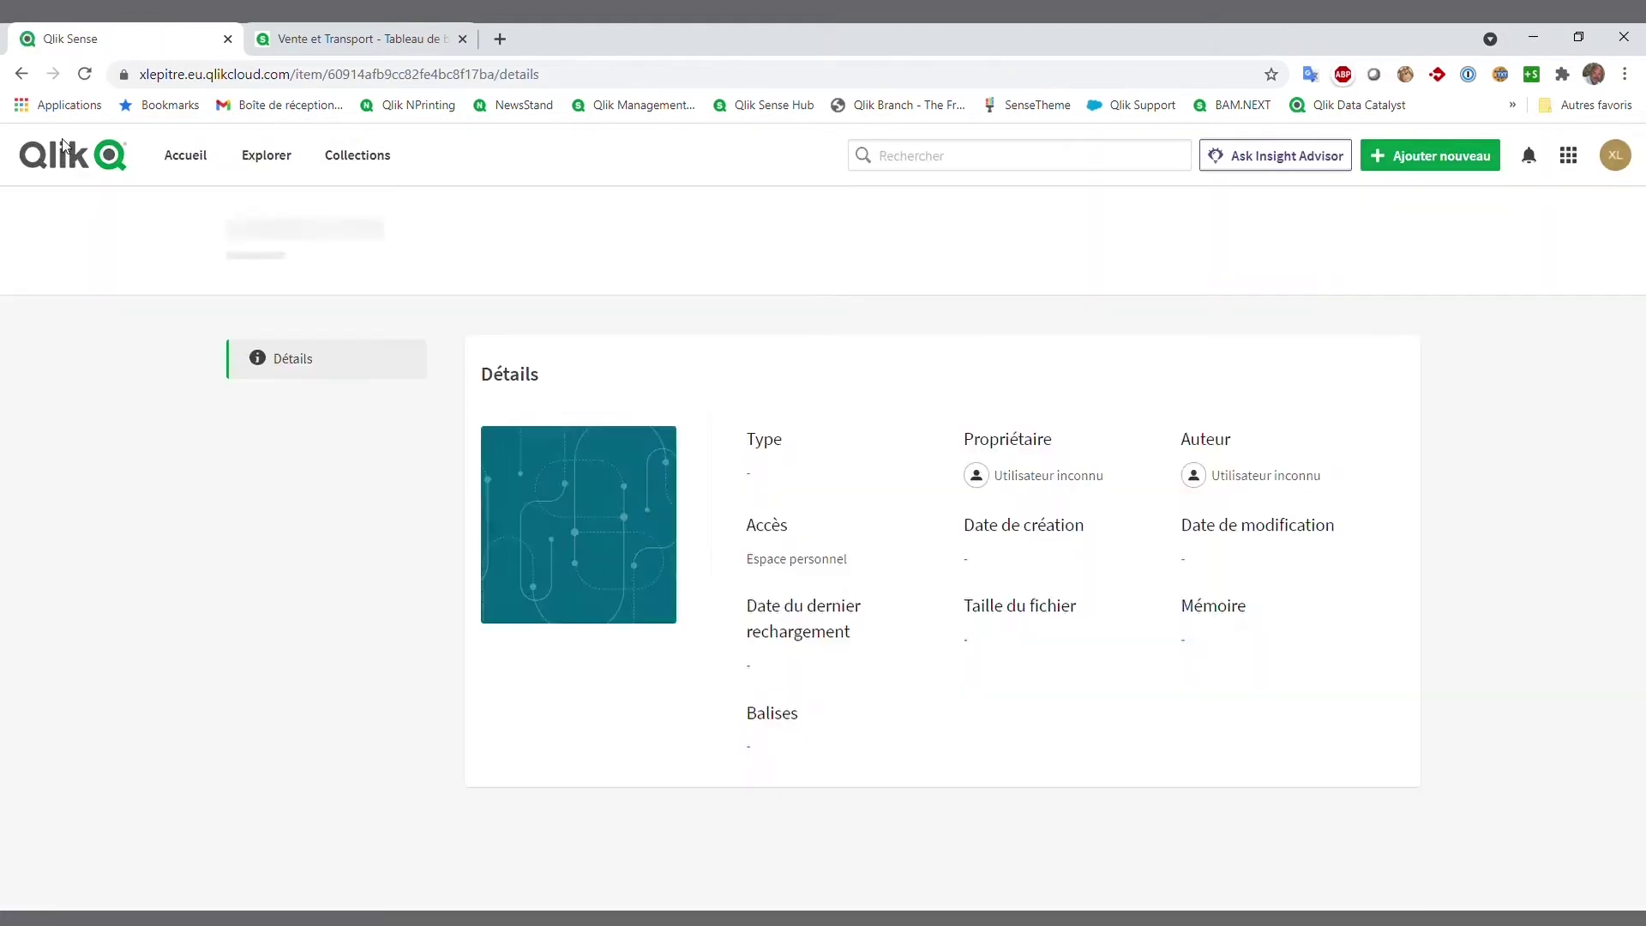
pyautogui.click(267, 158)
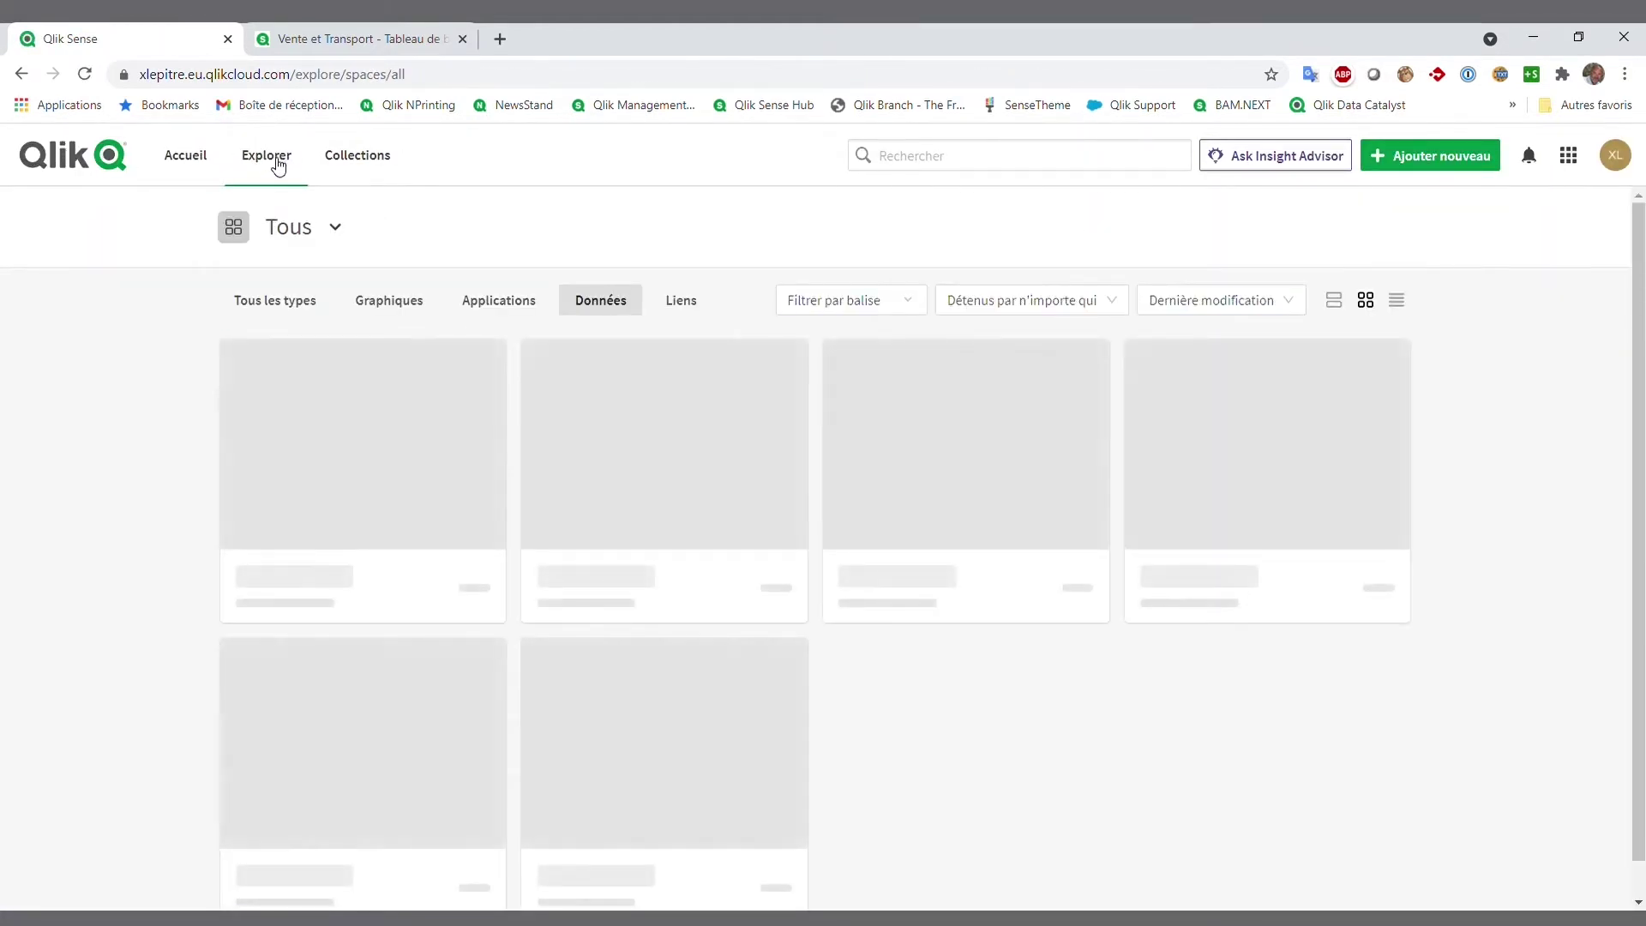
pyautogui.click(507, 302)
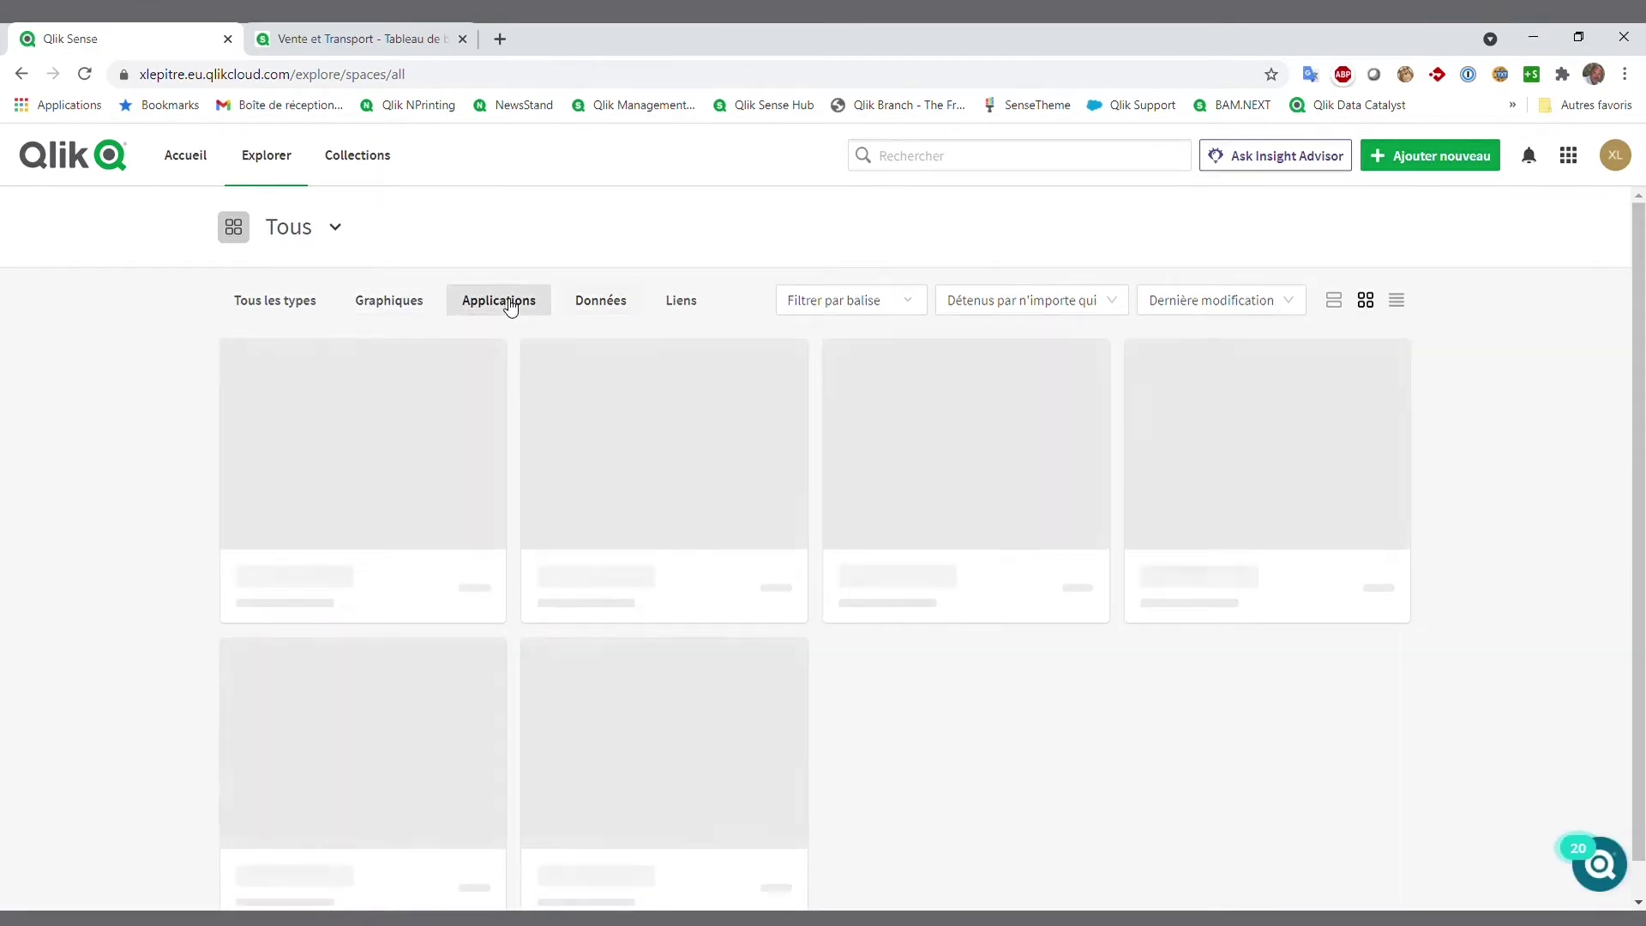
pyautogui.click(1250, 460)
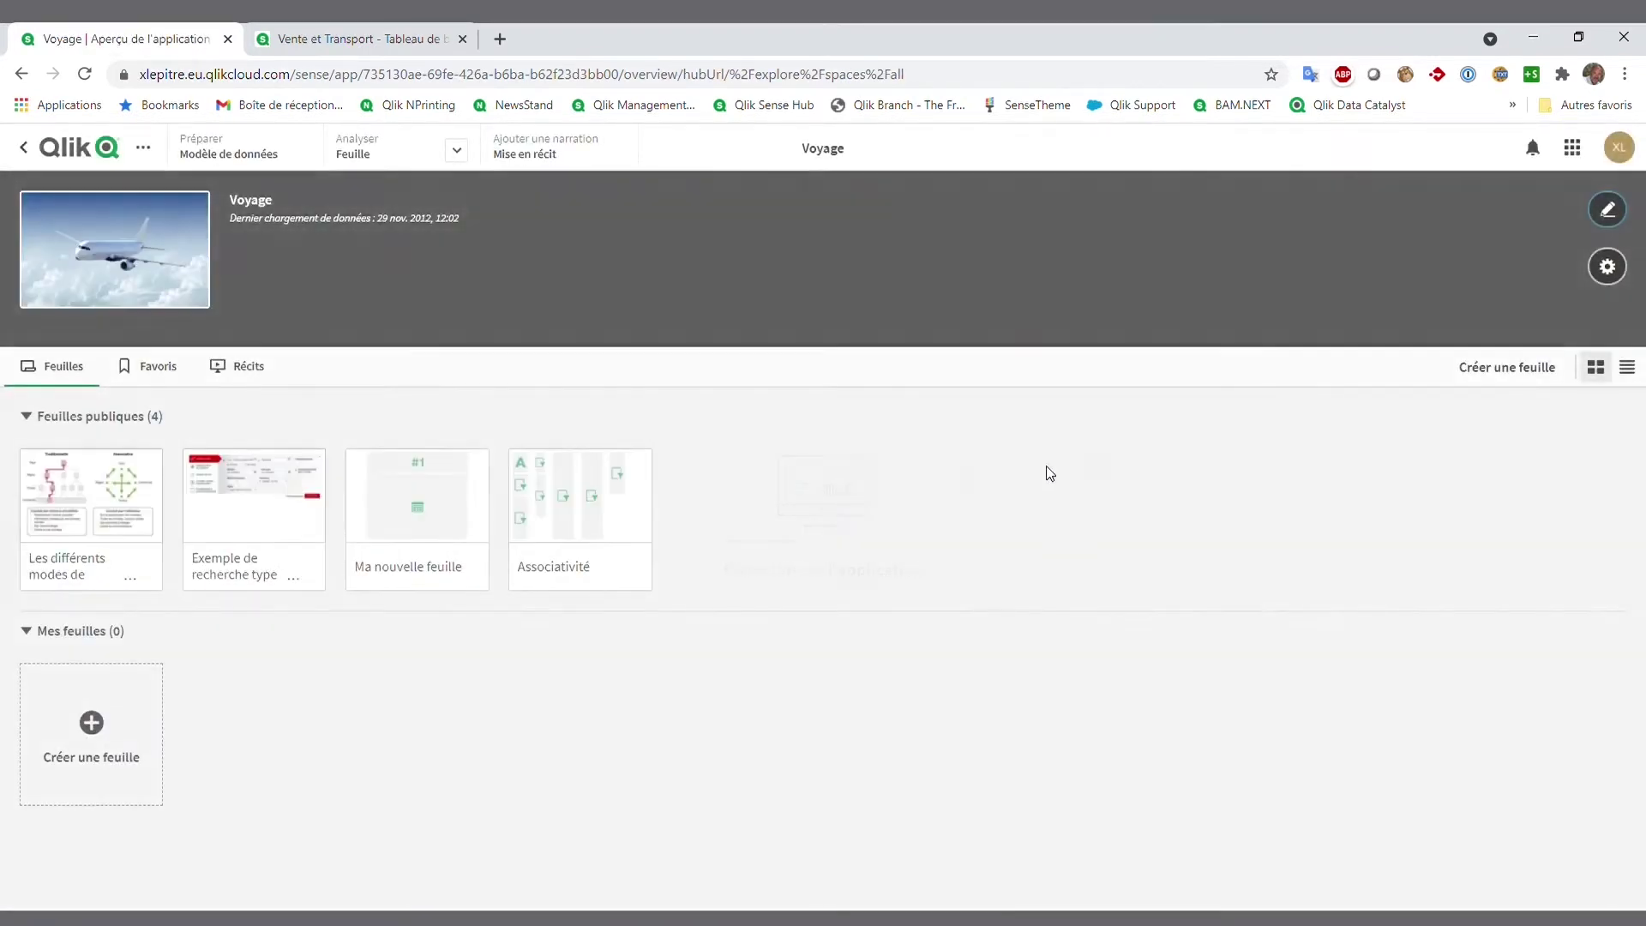
pyautogui.click(585, 512)
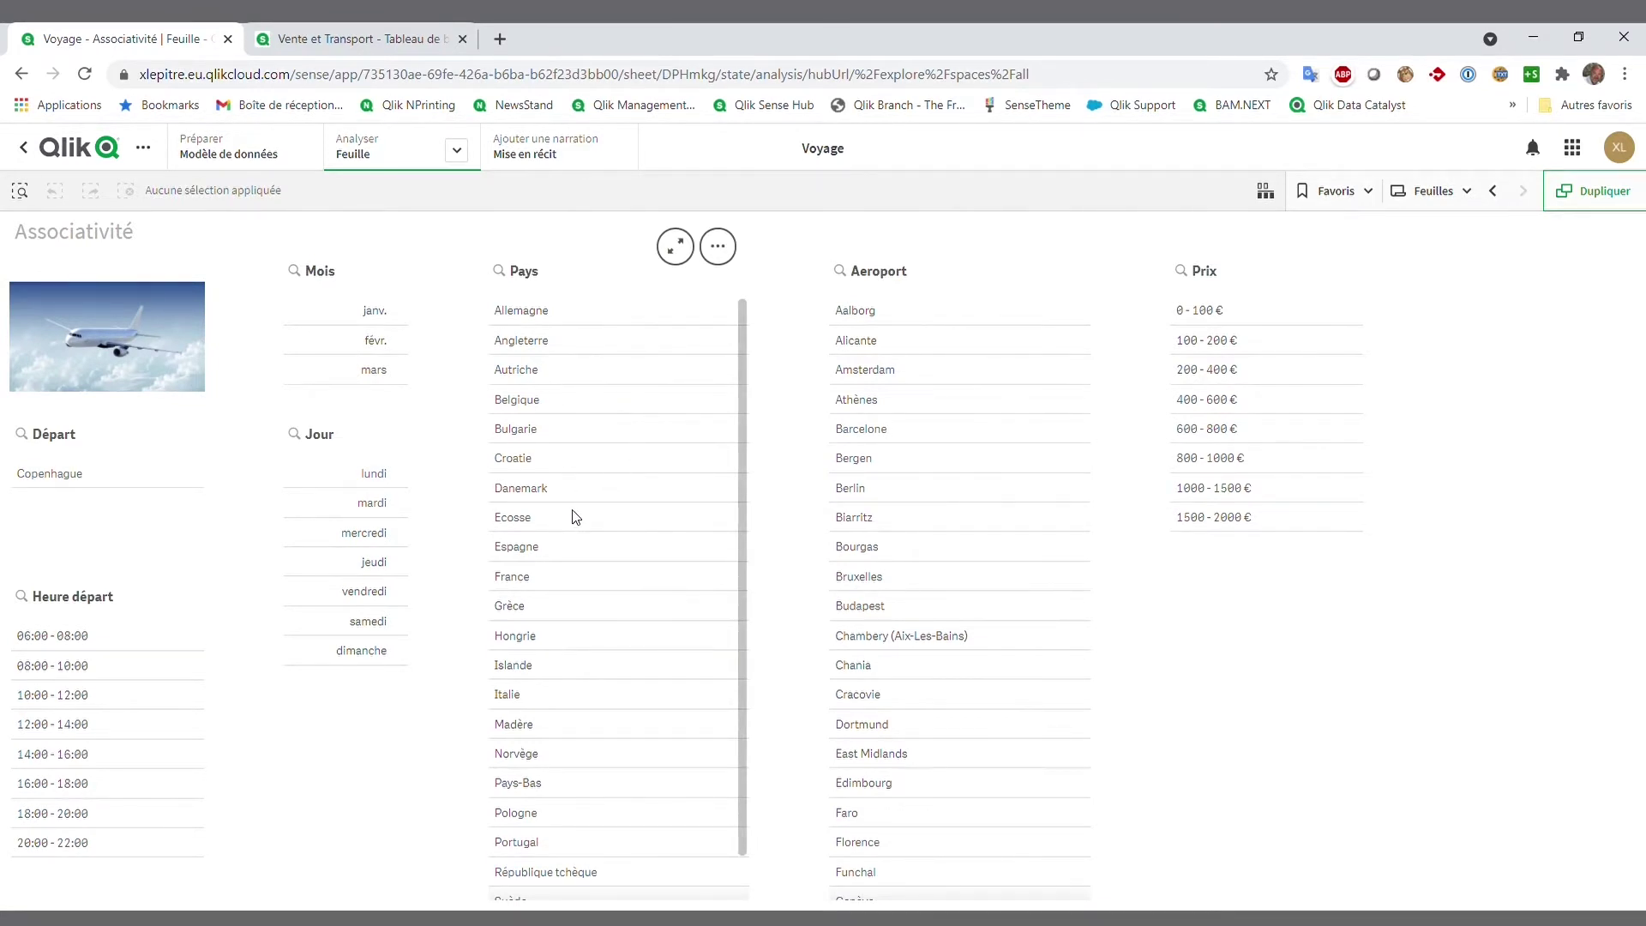
# Filter Pays to Italie and look through the possible and excluded values in the Aeroport list.
pyautogui.click(542, 698)
pyautogui.click(720, 244)
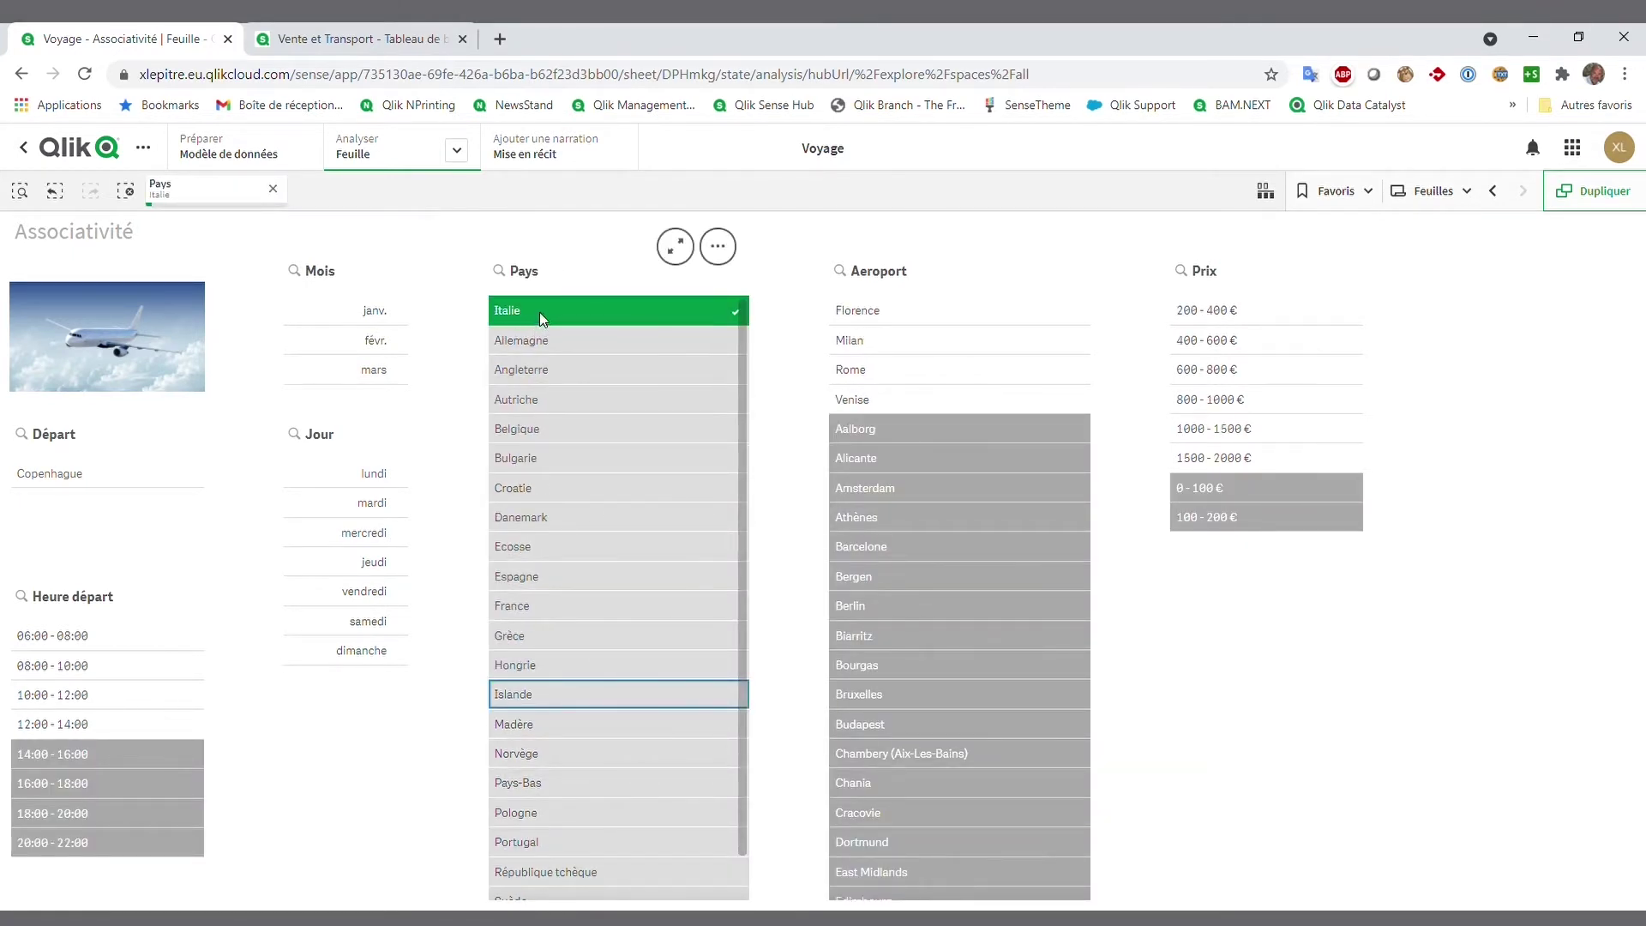
pyautogui.click(204, 202)
pyautogui.click(201, 195)
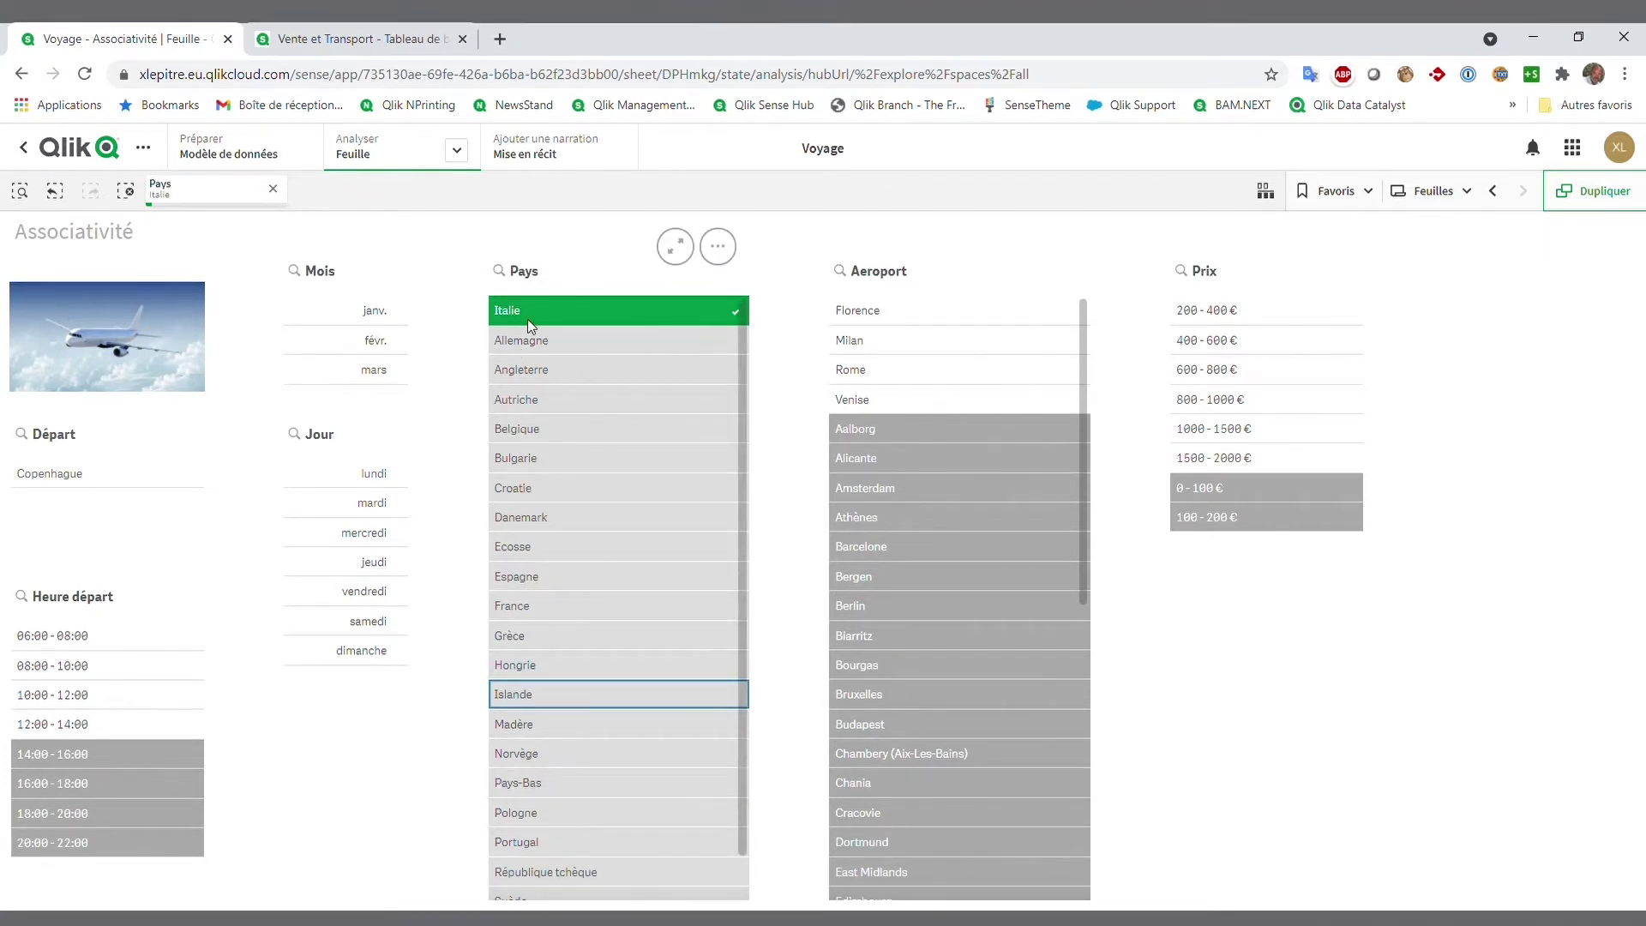
pyautogui.scroll(-4, 923, 748)
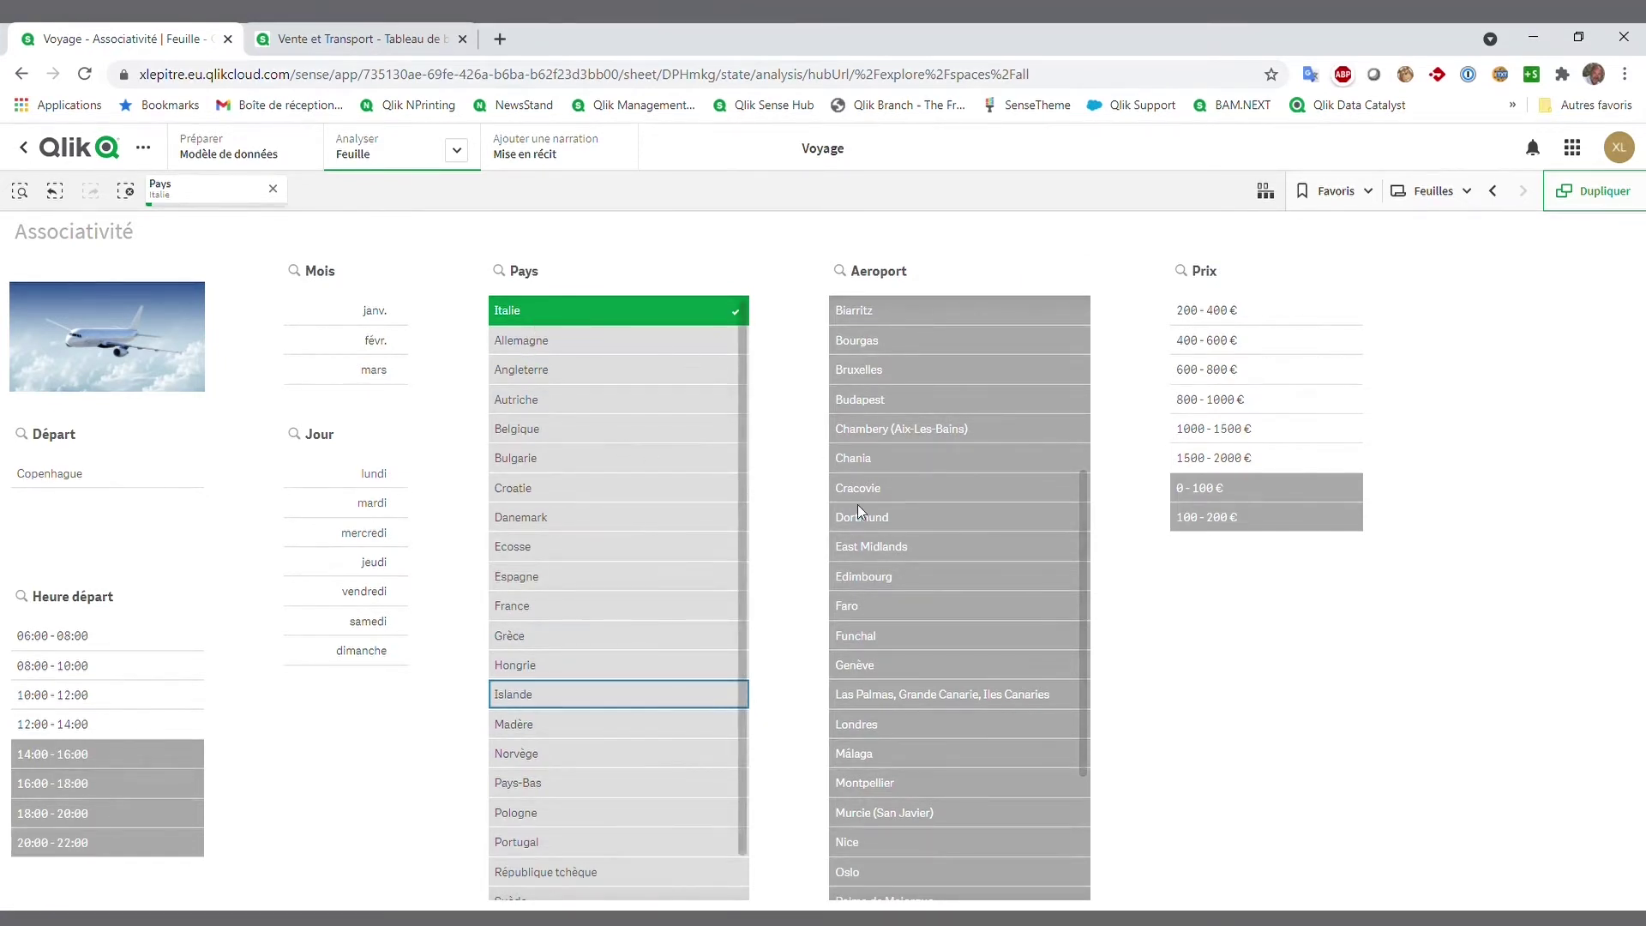
pyautogui.scroll(-3, 940, 683)
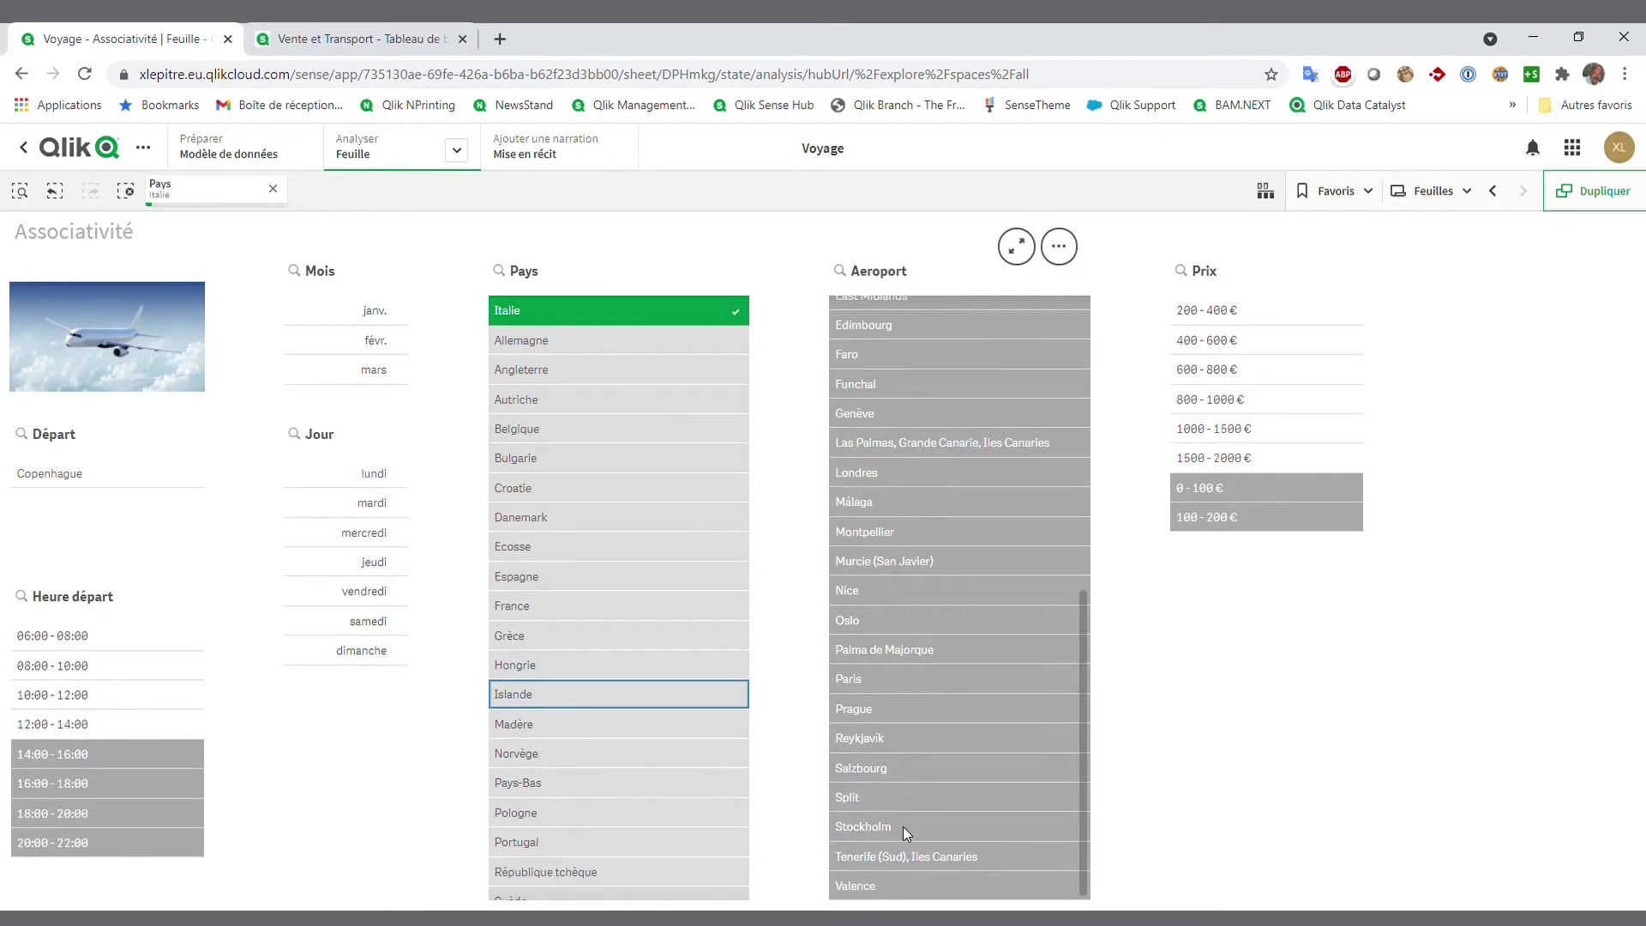
pyautogui.scroll(7, 902, 827)
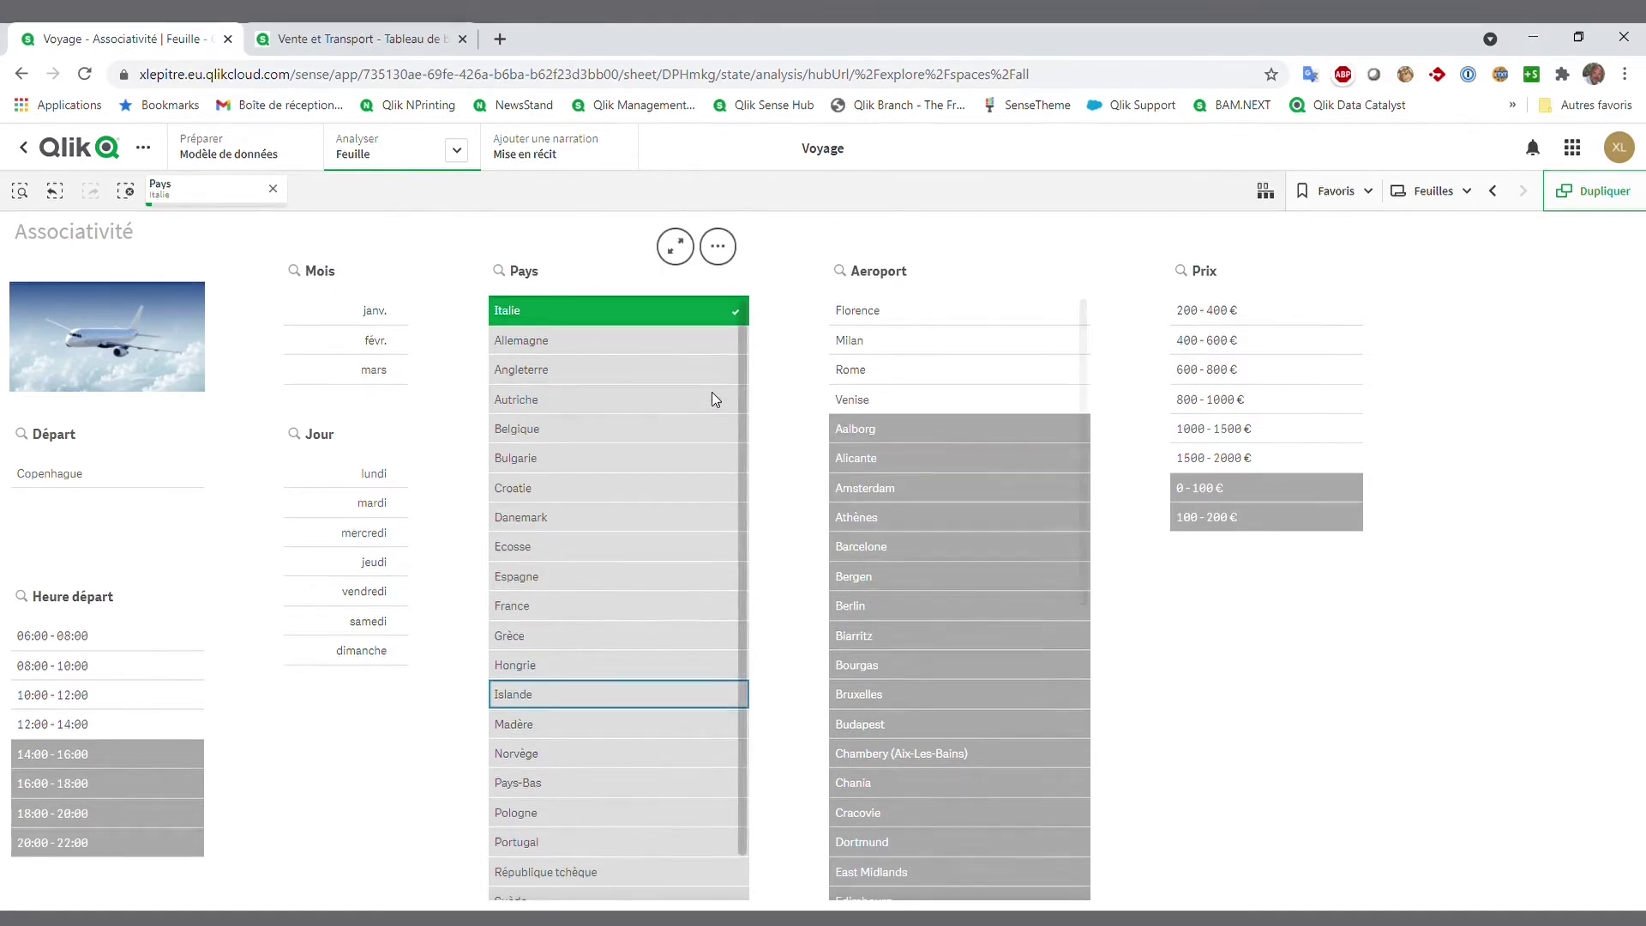
# Select Florence in the Aeroport list and confirm it, and select and confirm the excluded value vendredi under Jour.
pyautogui.click(872, 309)
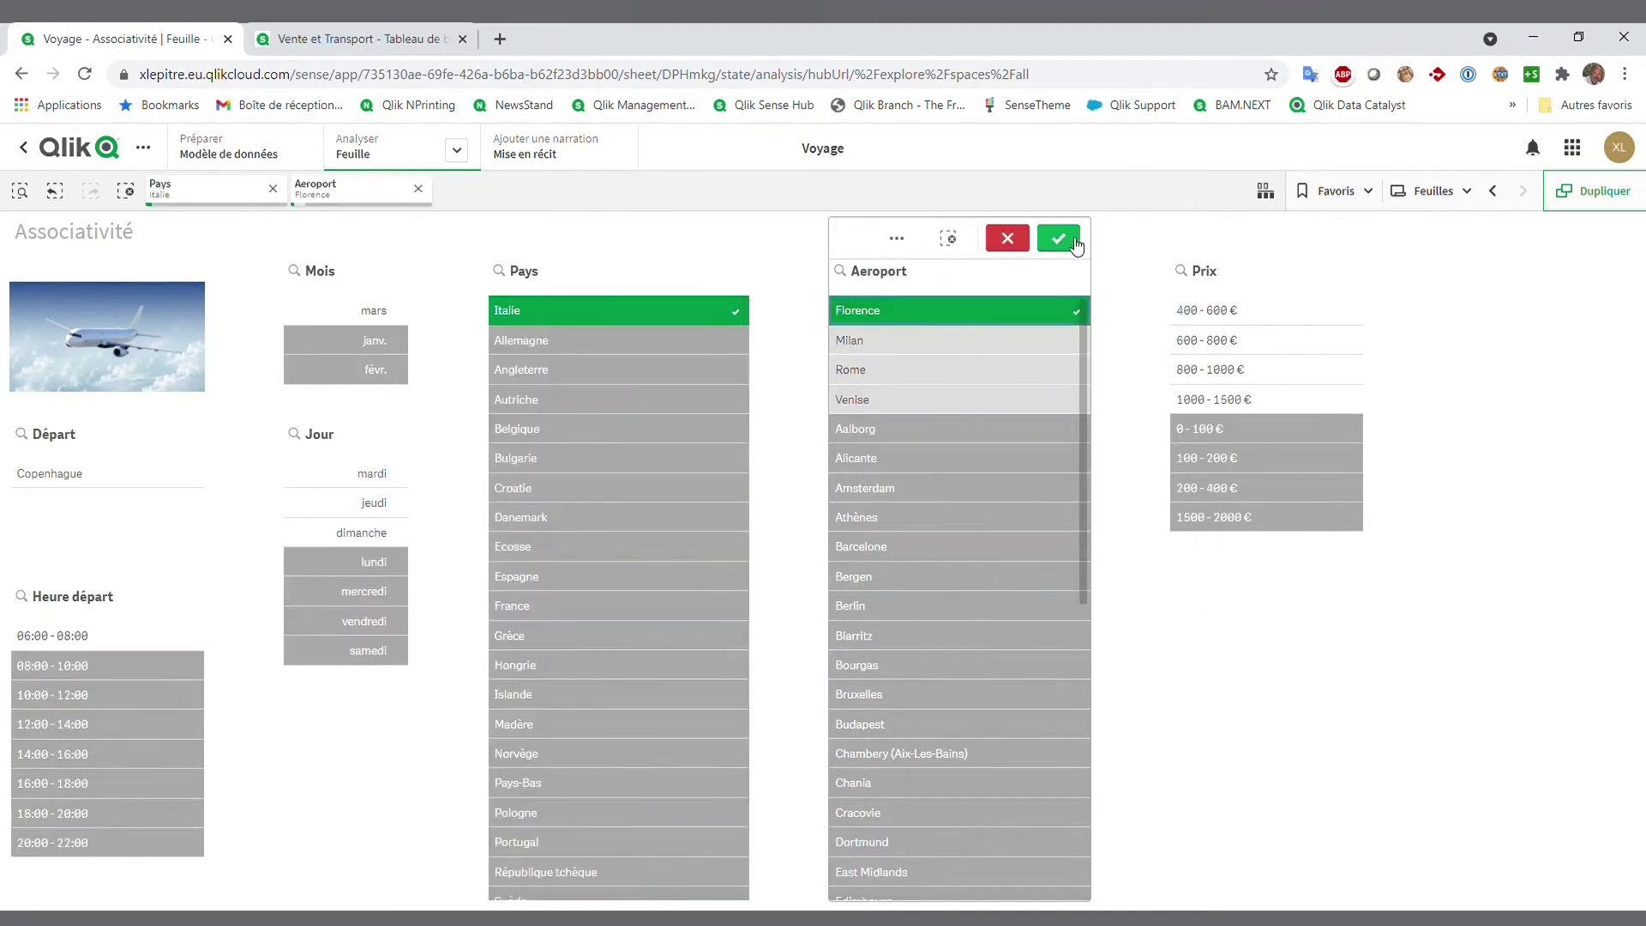
pyautogui.click(1075, 244)
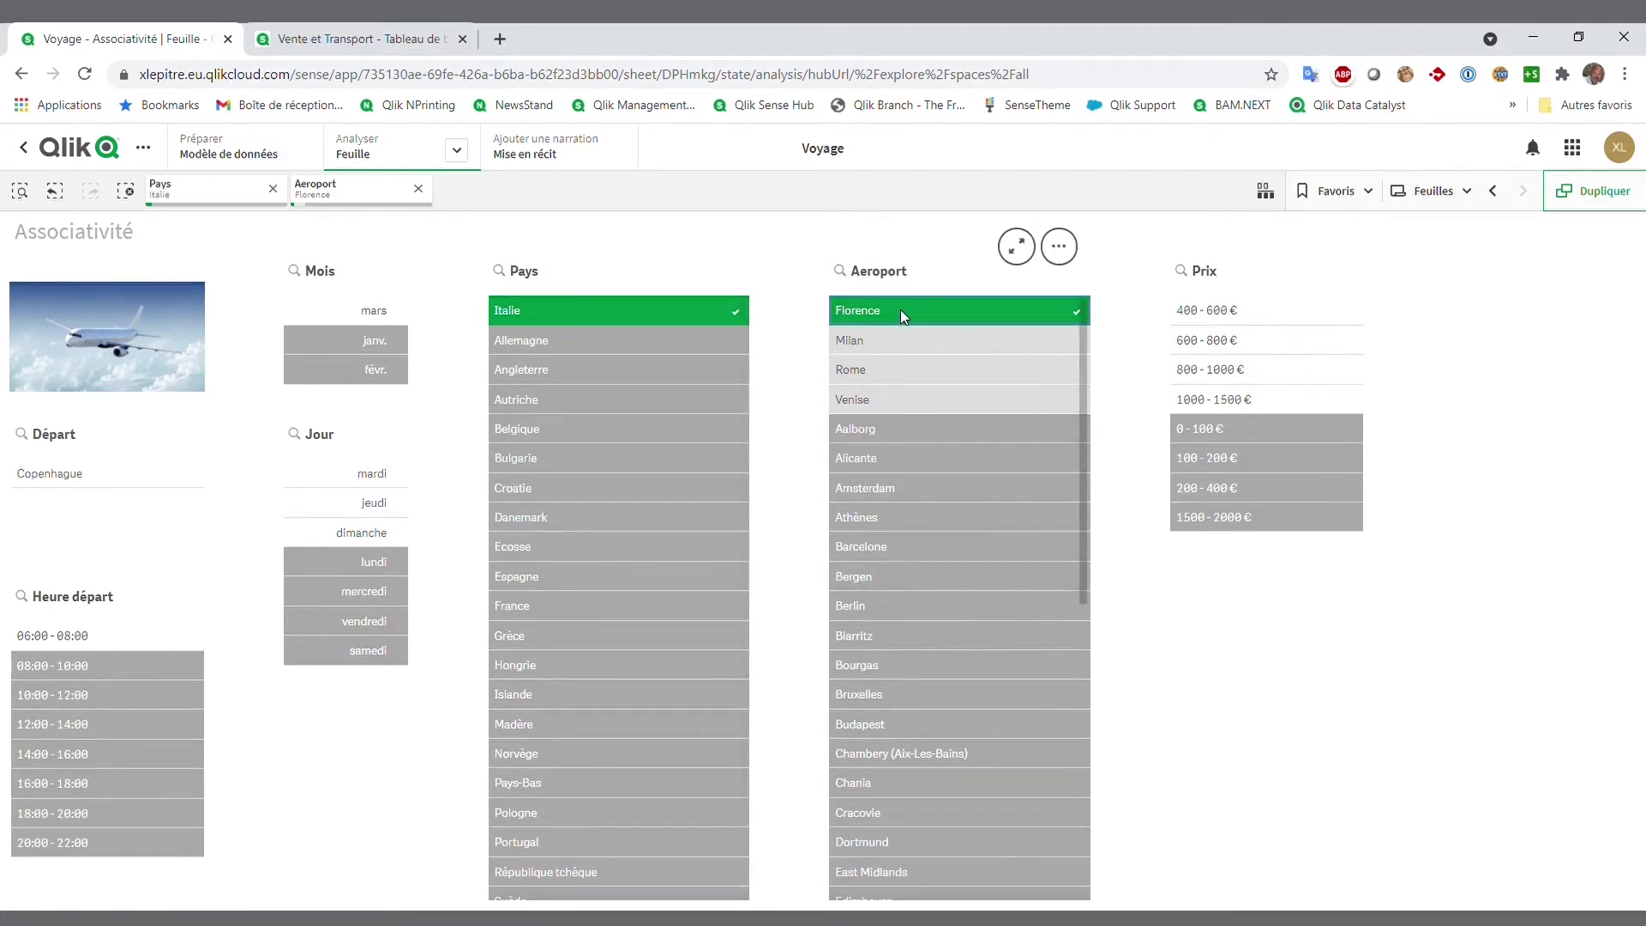
pyautogui.click(362, 621)
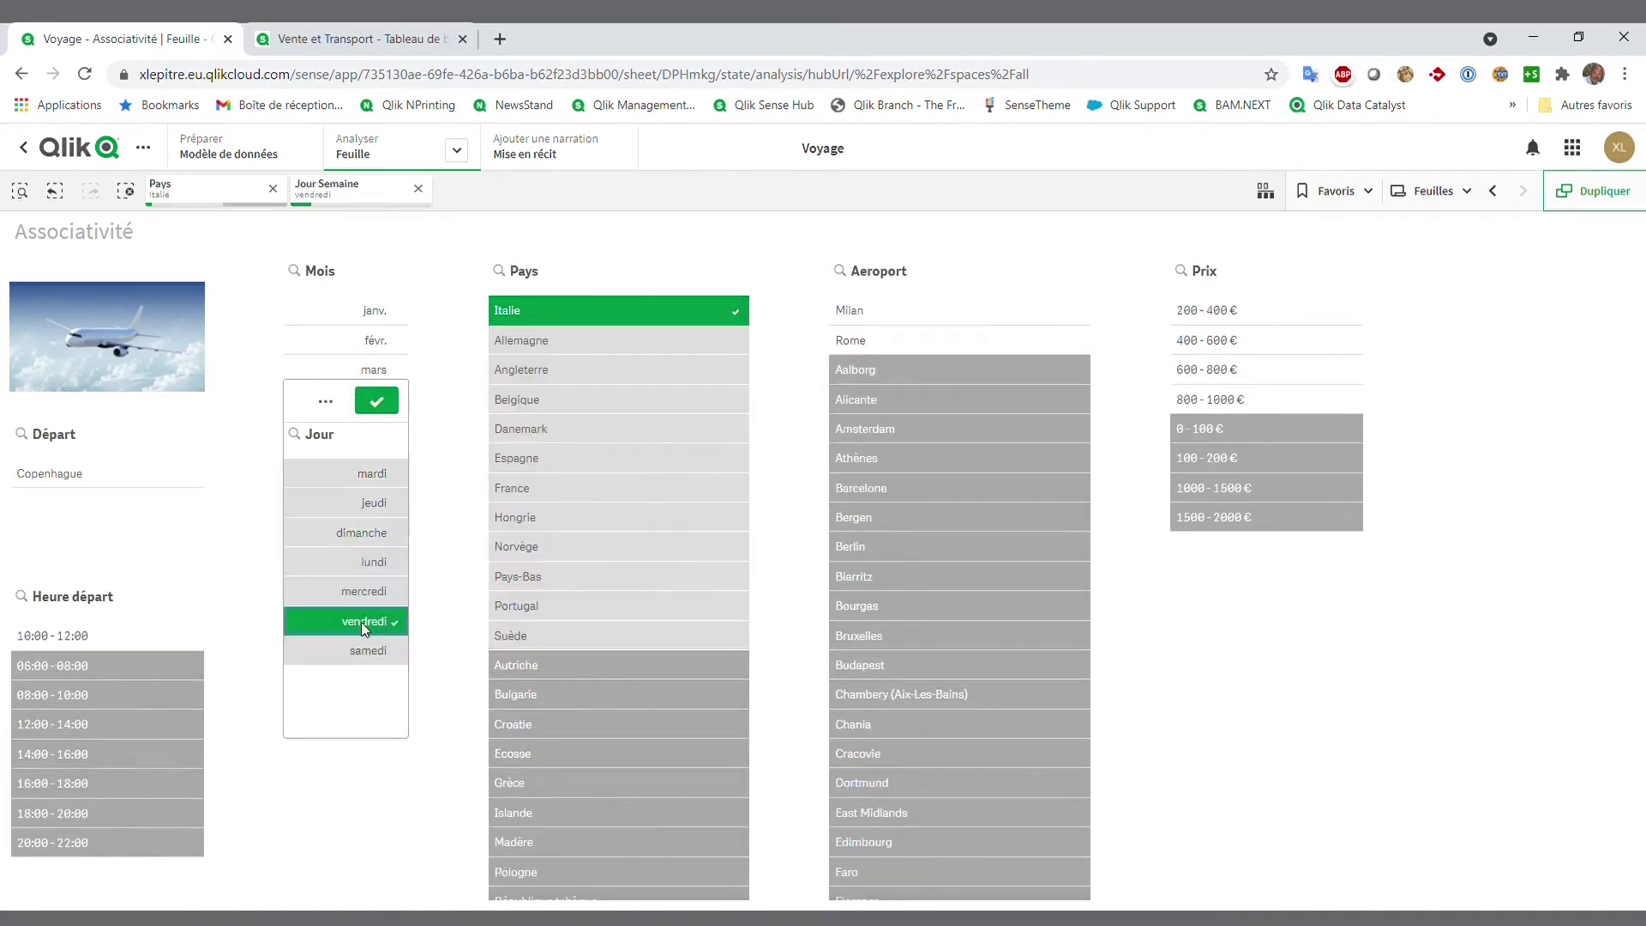
pyautogui.click(378, 400)
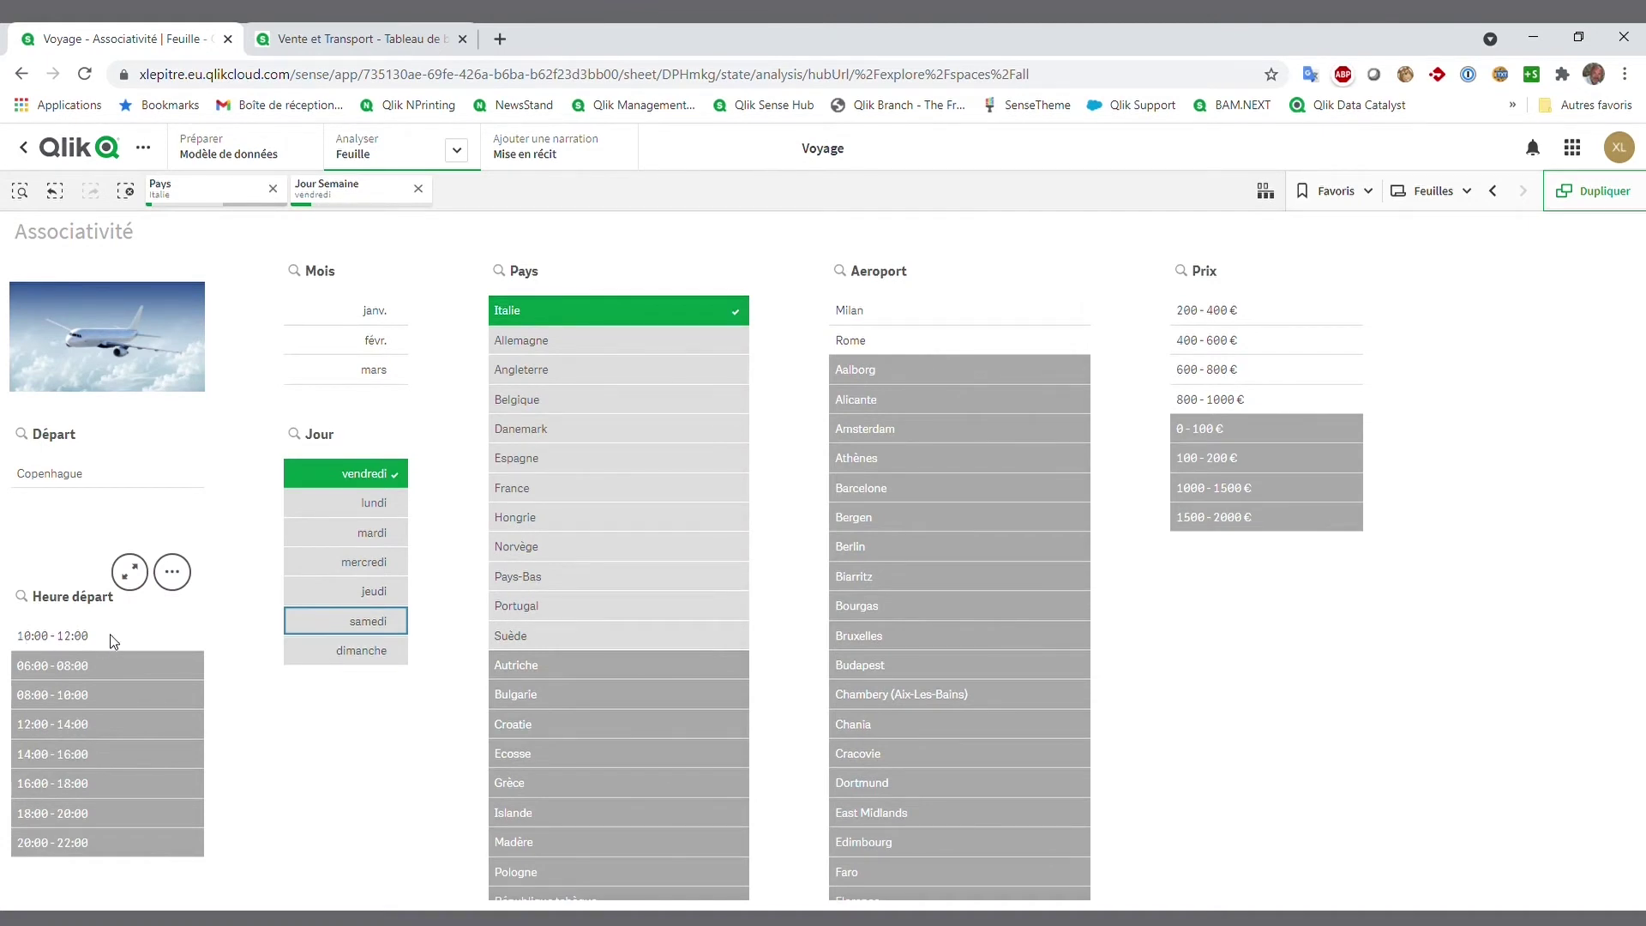
# Select the departure times 18:00-20:00 and 20:00-22:00 under Heure départ, and the 100-200 € range under Prix.
pyautogui.click(84, 819)
pyautogui.click(84, 849)
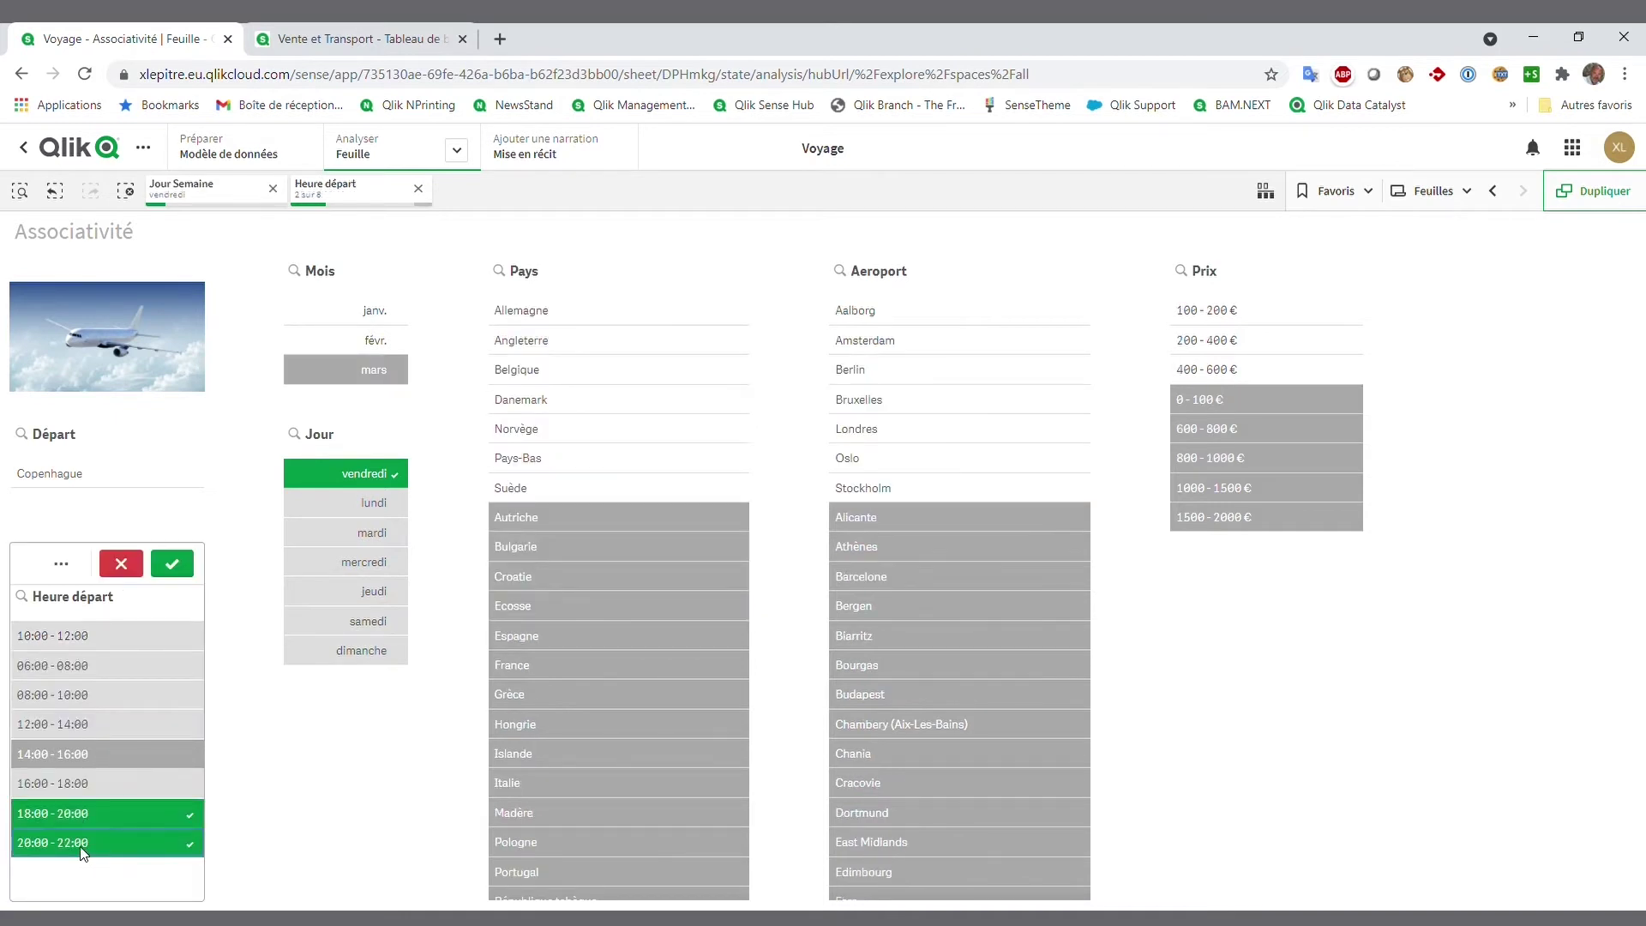
pyautogui.click(172, 564)
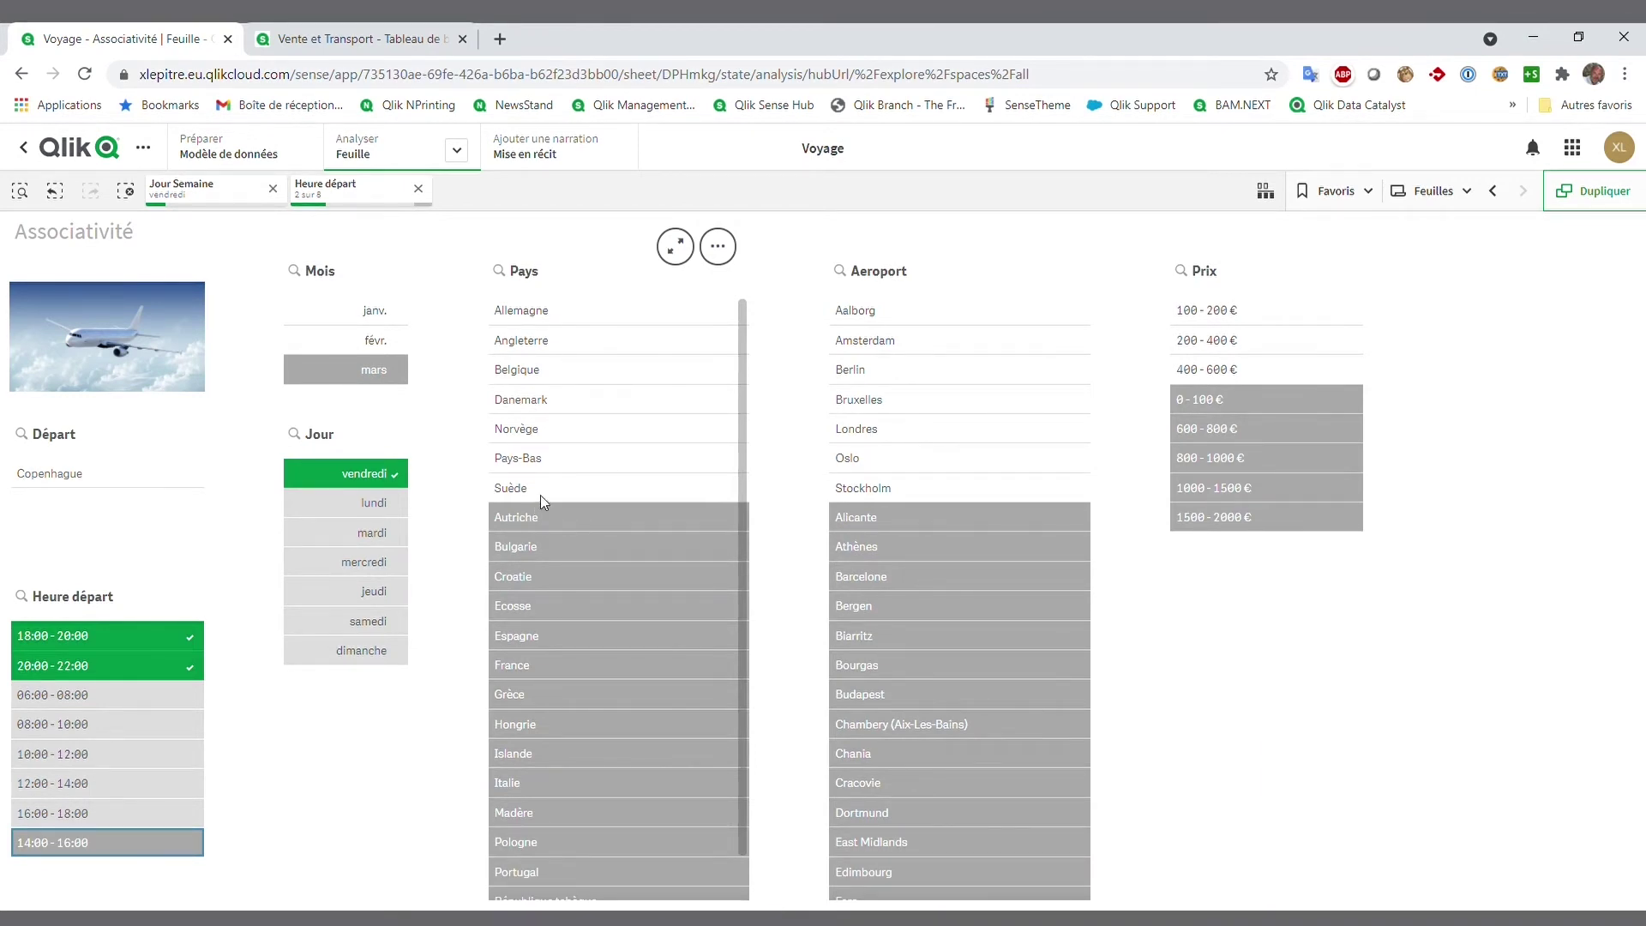
pyautogui.click(1212, 312)
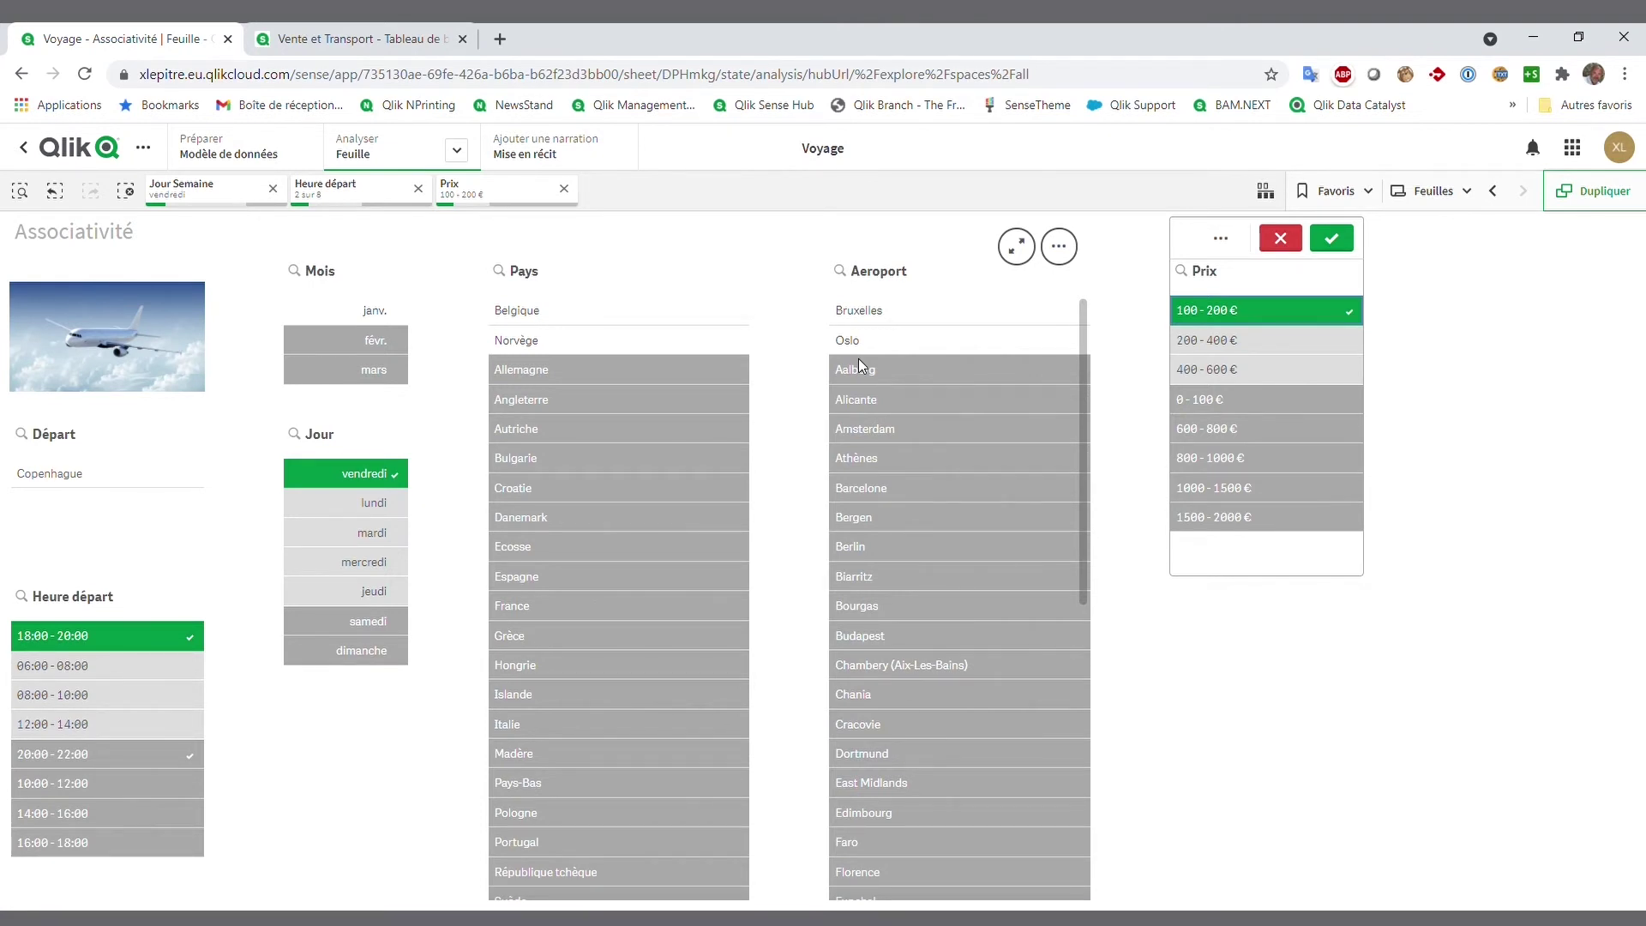
# Switch to the Vente et Transport dashboard, view the CA par Région chart full screen to examine its unnamed bar, and restore the chart.
pyautogui.click(351, 39)
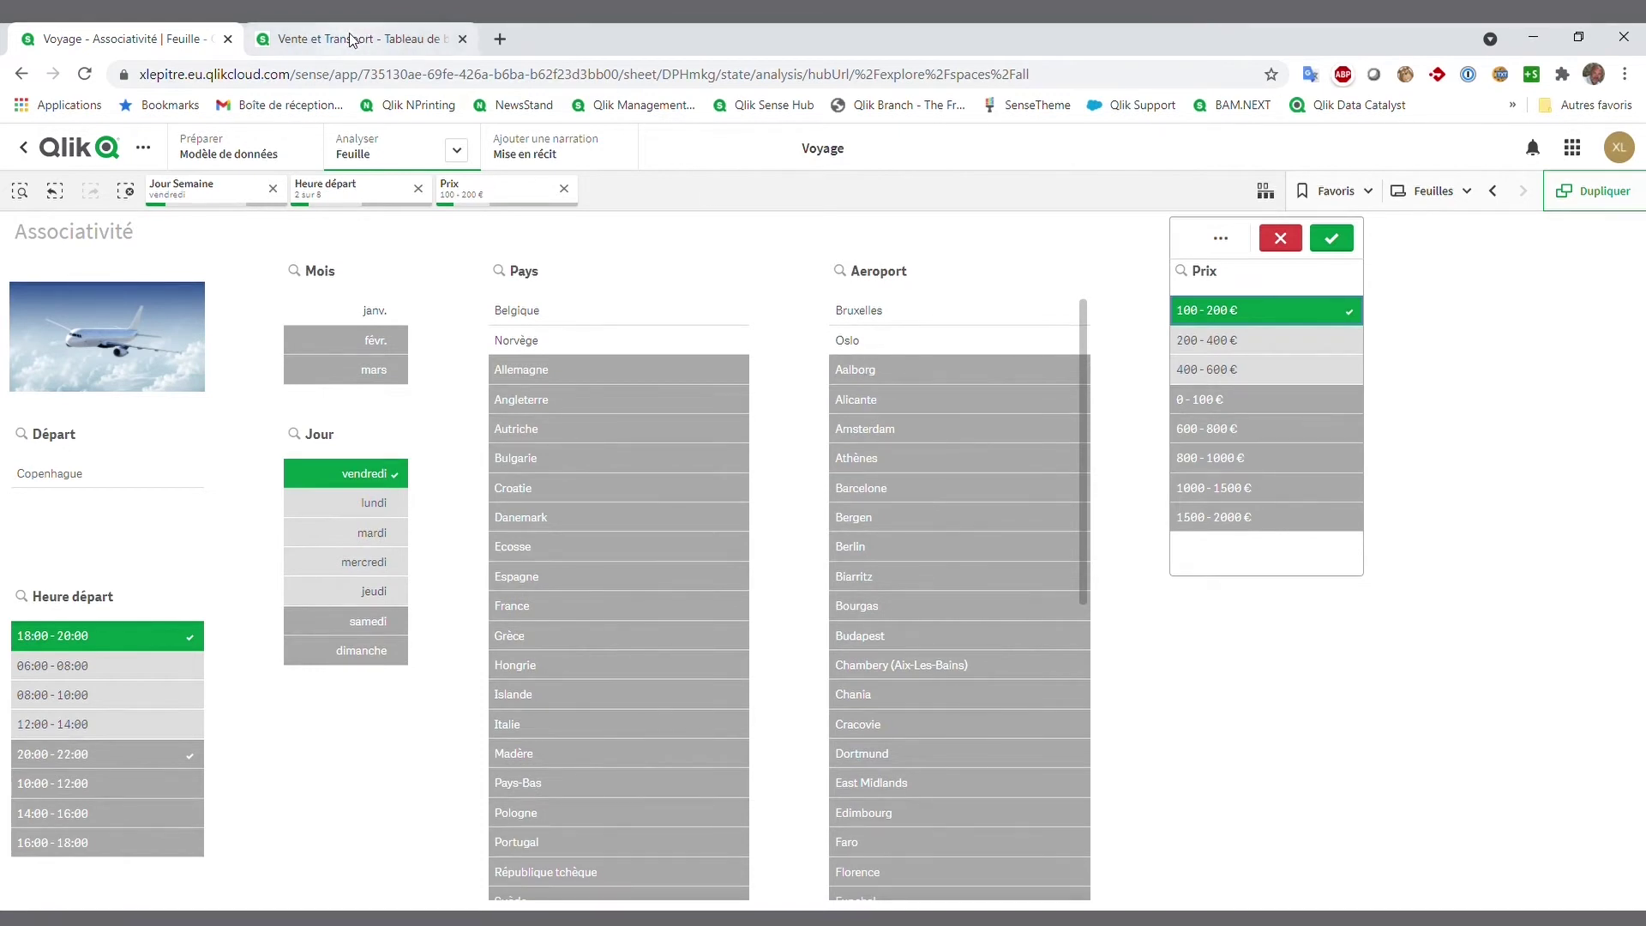
pyautogui.click(831, 622)
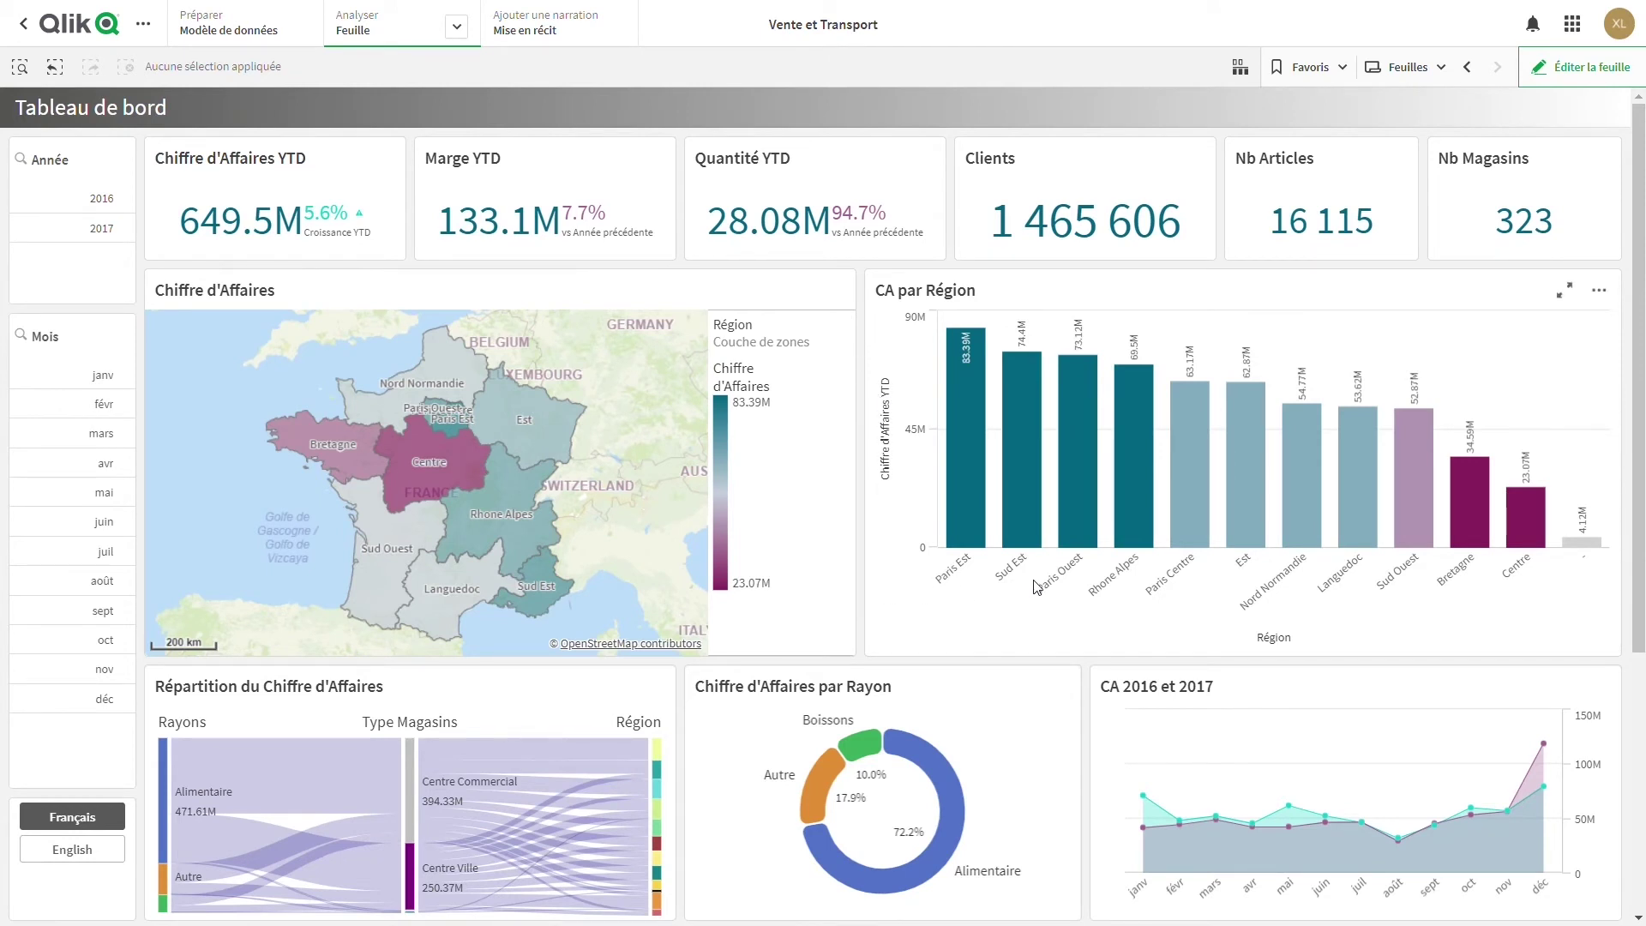
pyautogui.moveTo(1278, 592)
pyautogui.click(1566, 291)
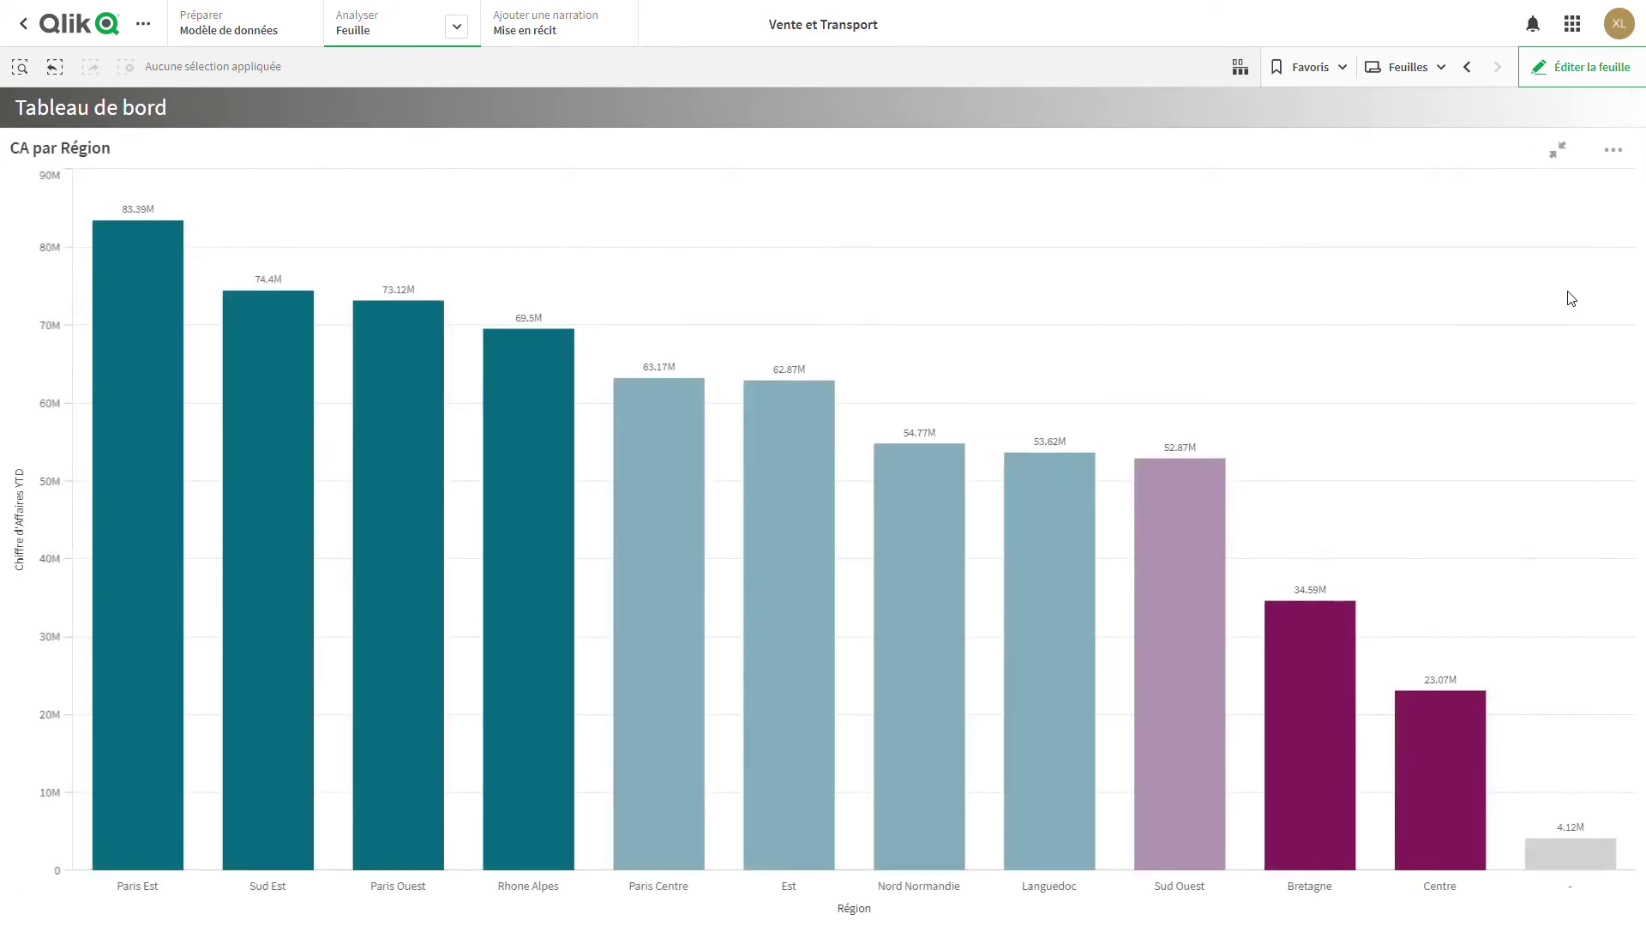
pyautogui.moveTo(1591, 855)
pyautogui.moveTo(1578, 897)
pyautogui.click(1560, 155)
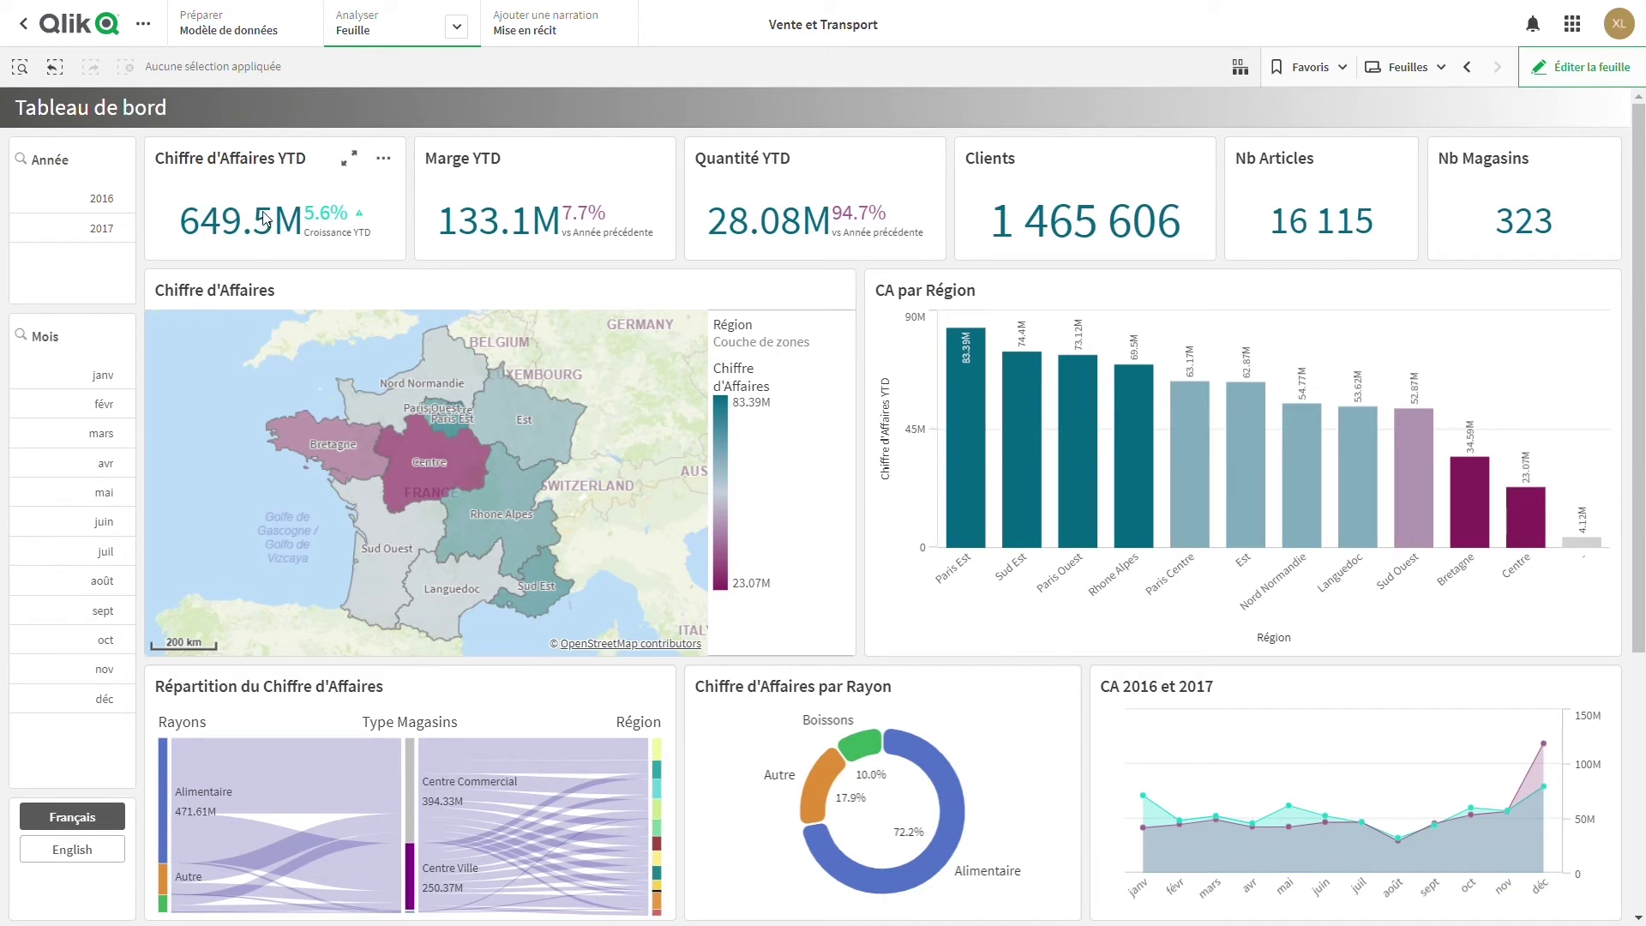
# Select and confirm the regions Paris Est through Centre in the CA par Région chart, and review the selected values in the selections tool.
pyautogui.moveTo(954, 573); pyautogui.dragTo(1555, 566)
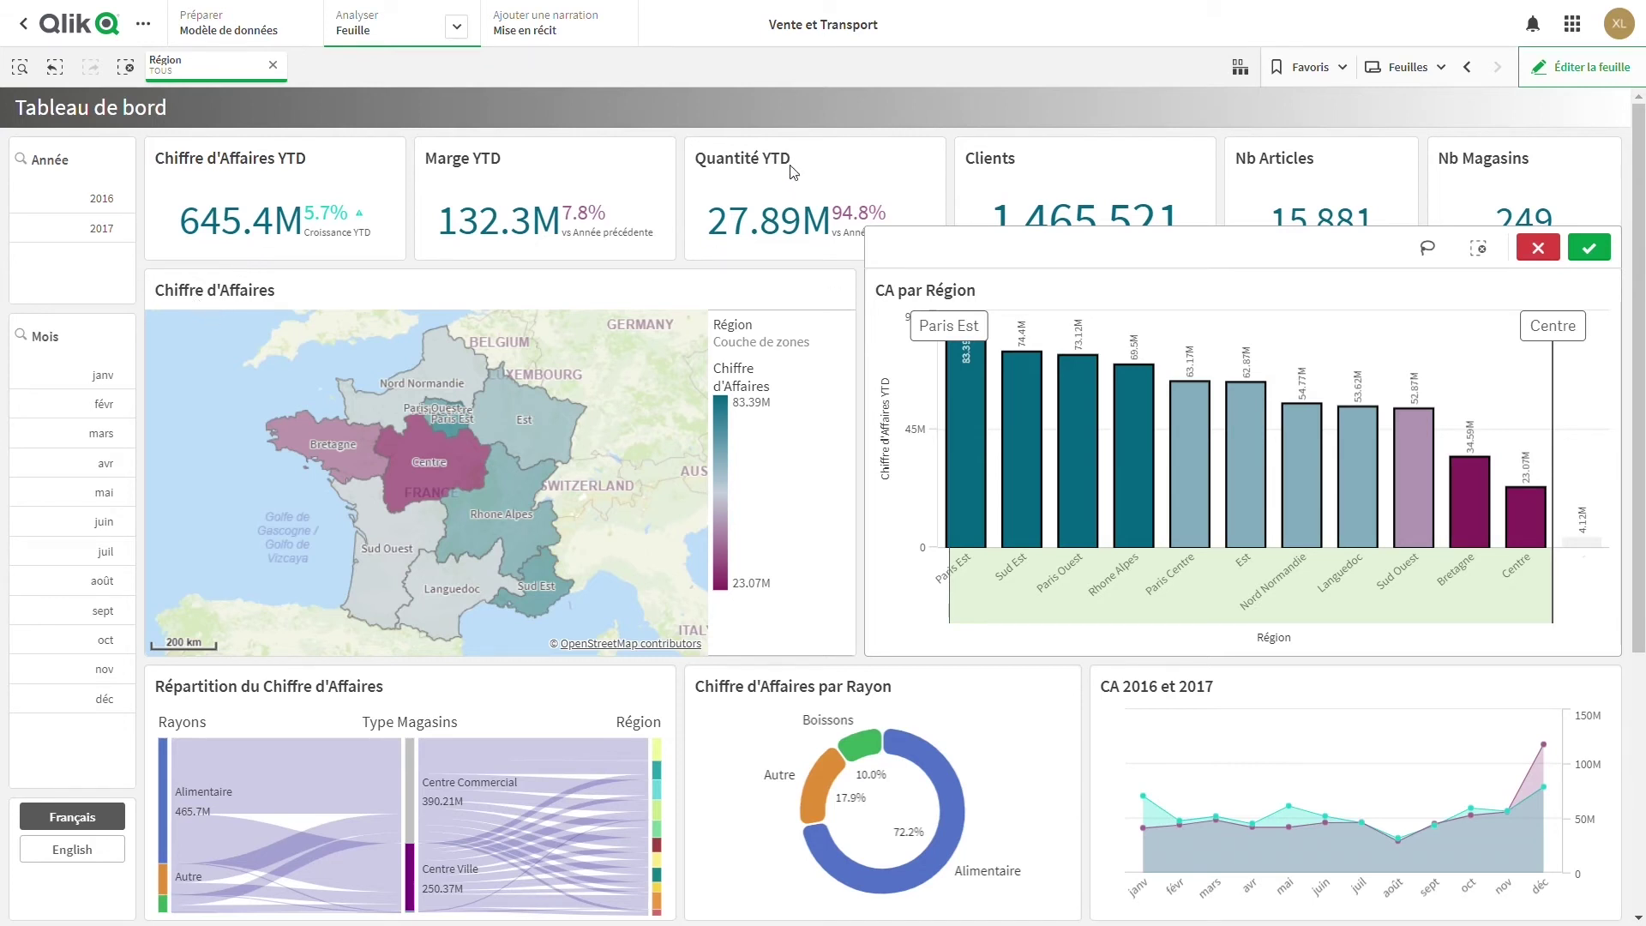
pyautogui.click(1589, 248)
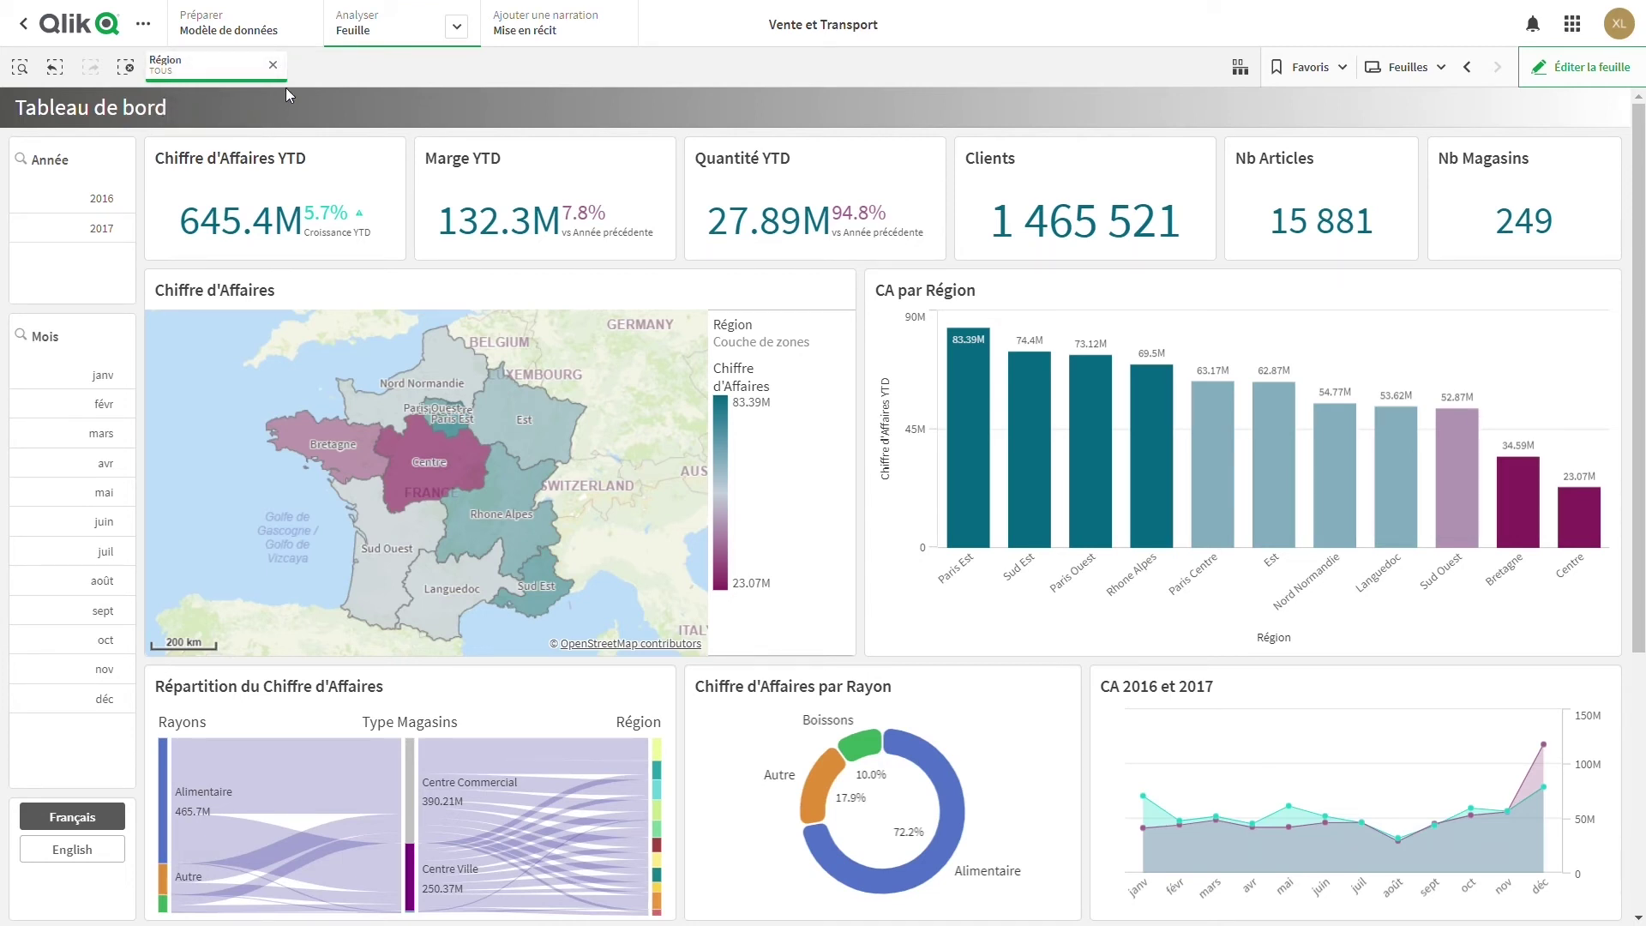
pyautogui.click(1241, 69)
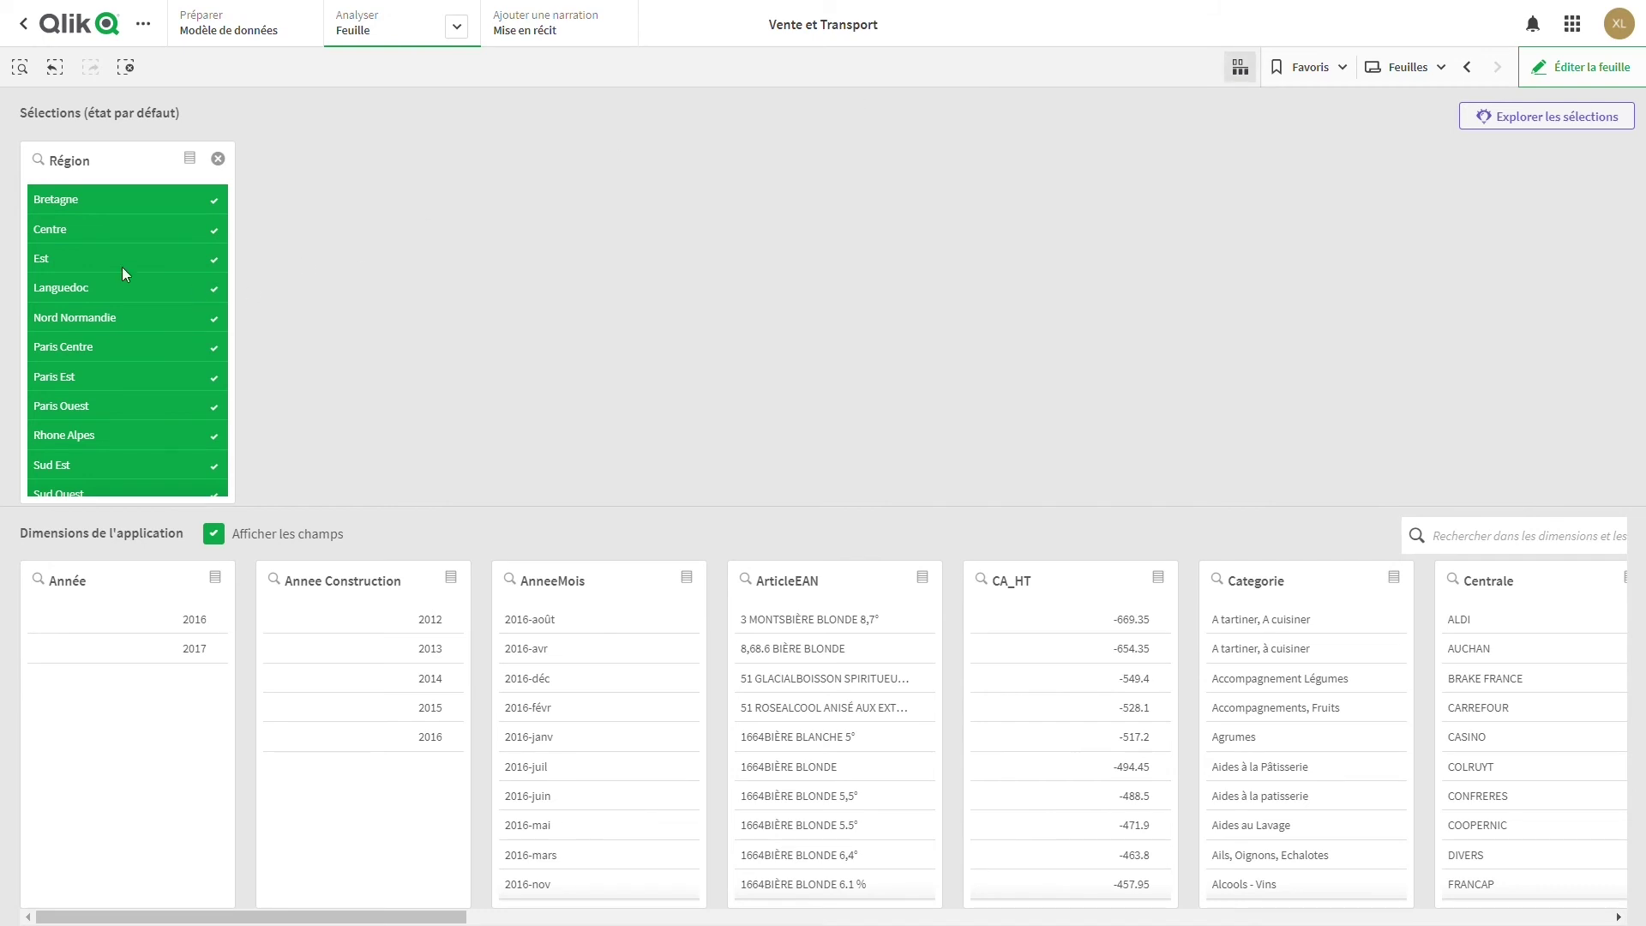
pyautogui.scroll(-1, 132, 367)
pyautogui.scroll(1, 132, 367)
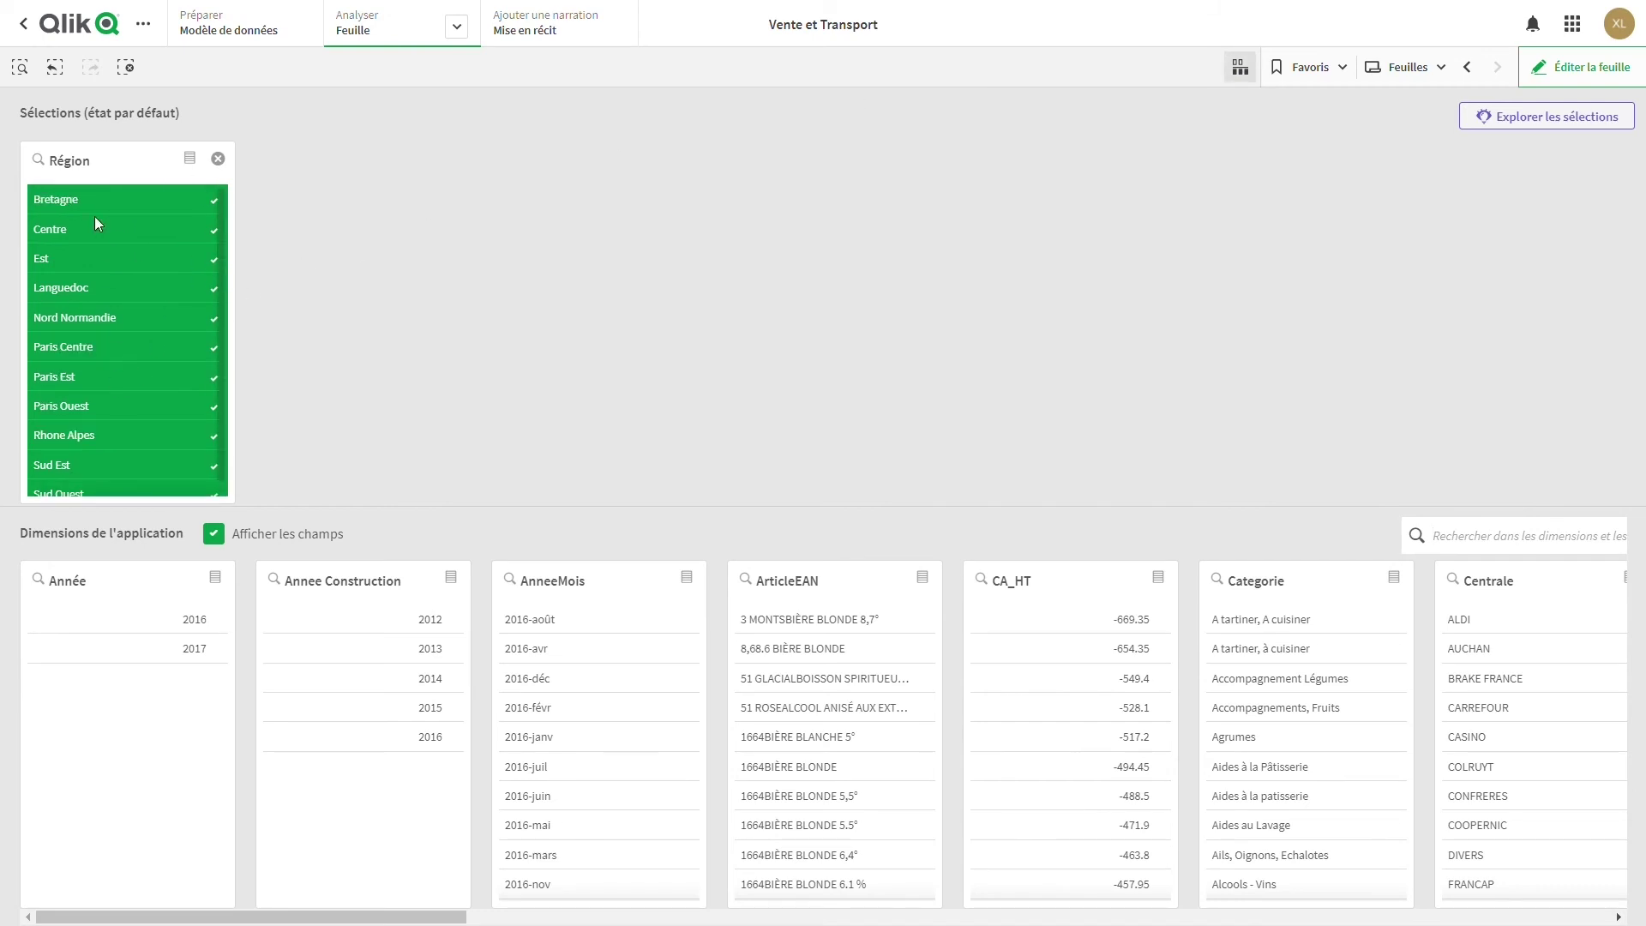
# Generate associative insights for the named-region selection and look through the excluded-value cards.
pyautogui.click(1553, 123)
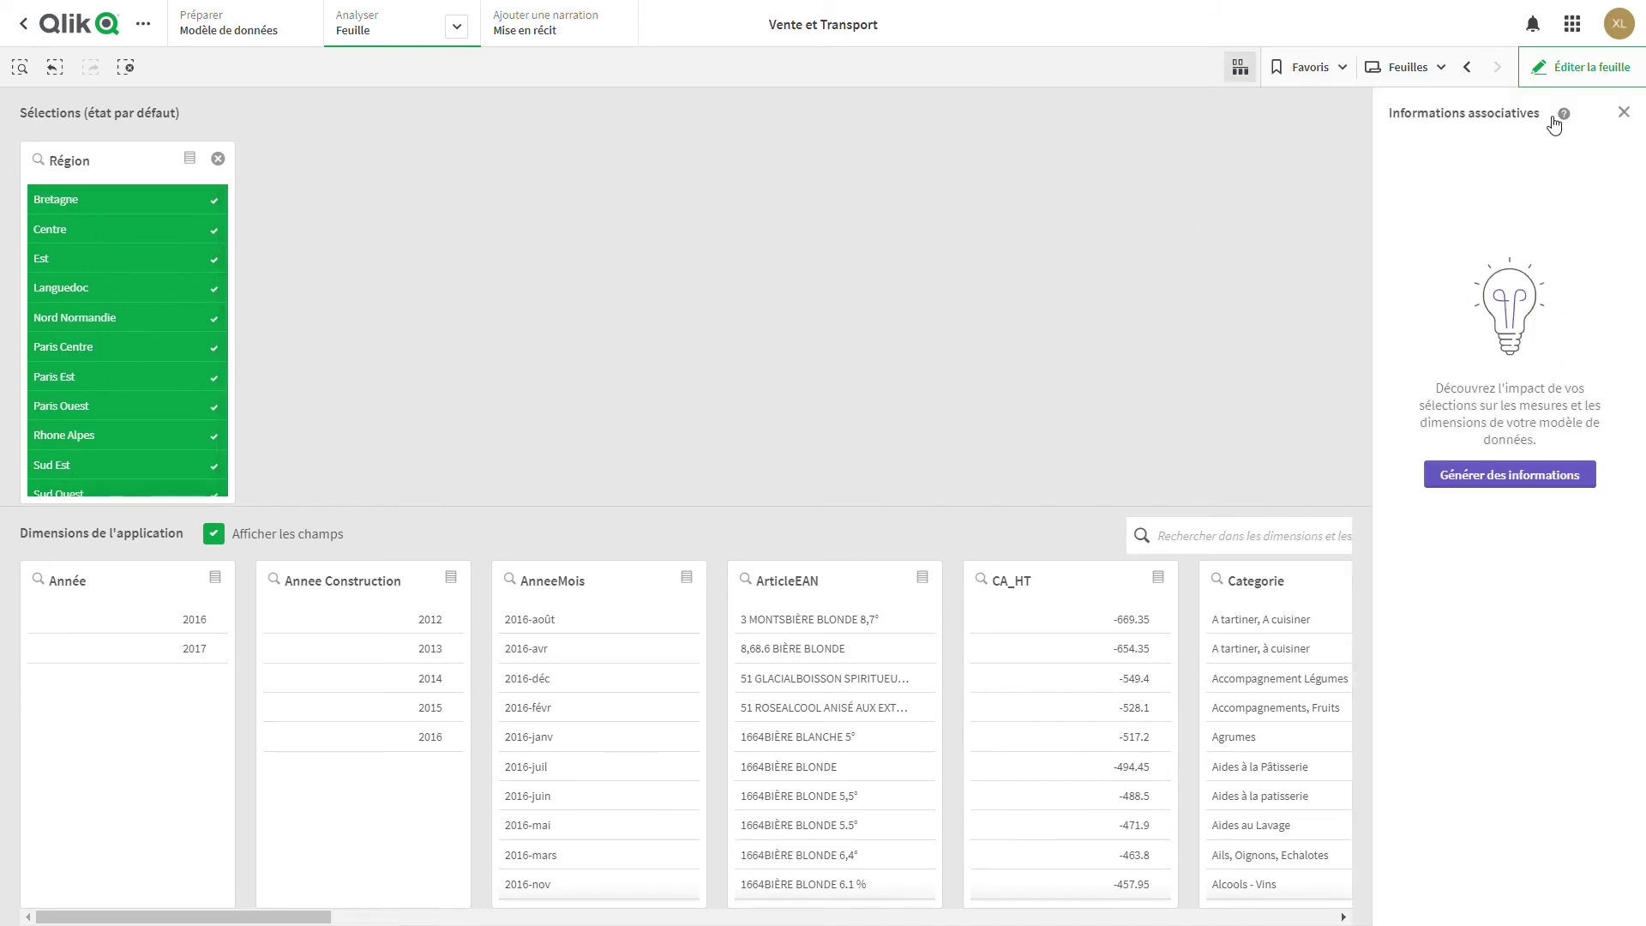
pyautogui.click(1497, 478)
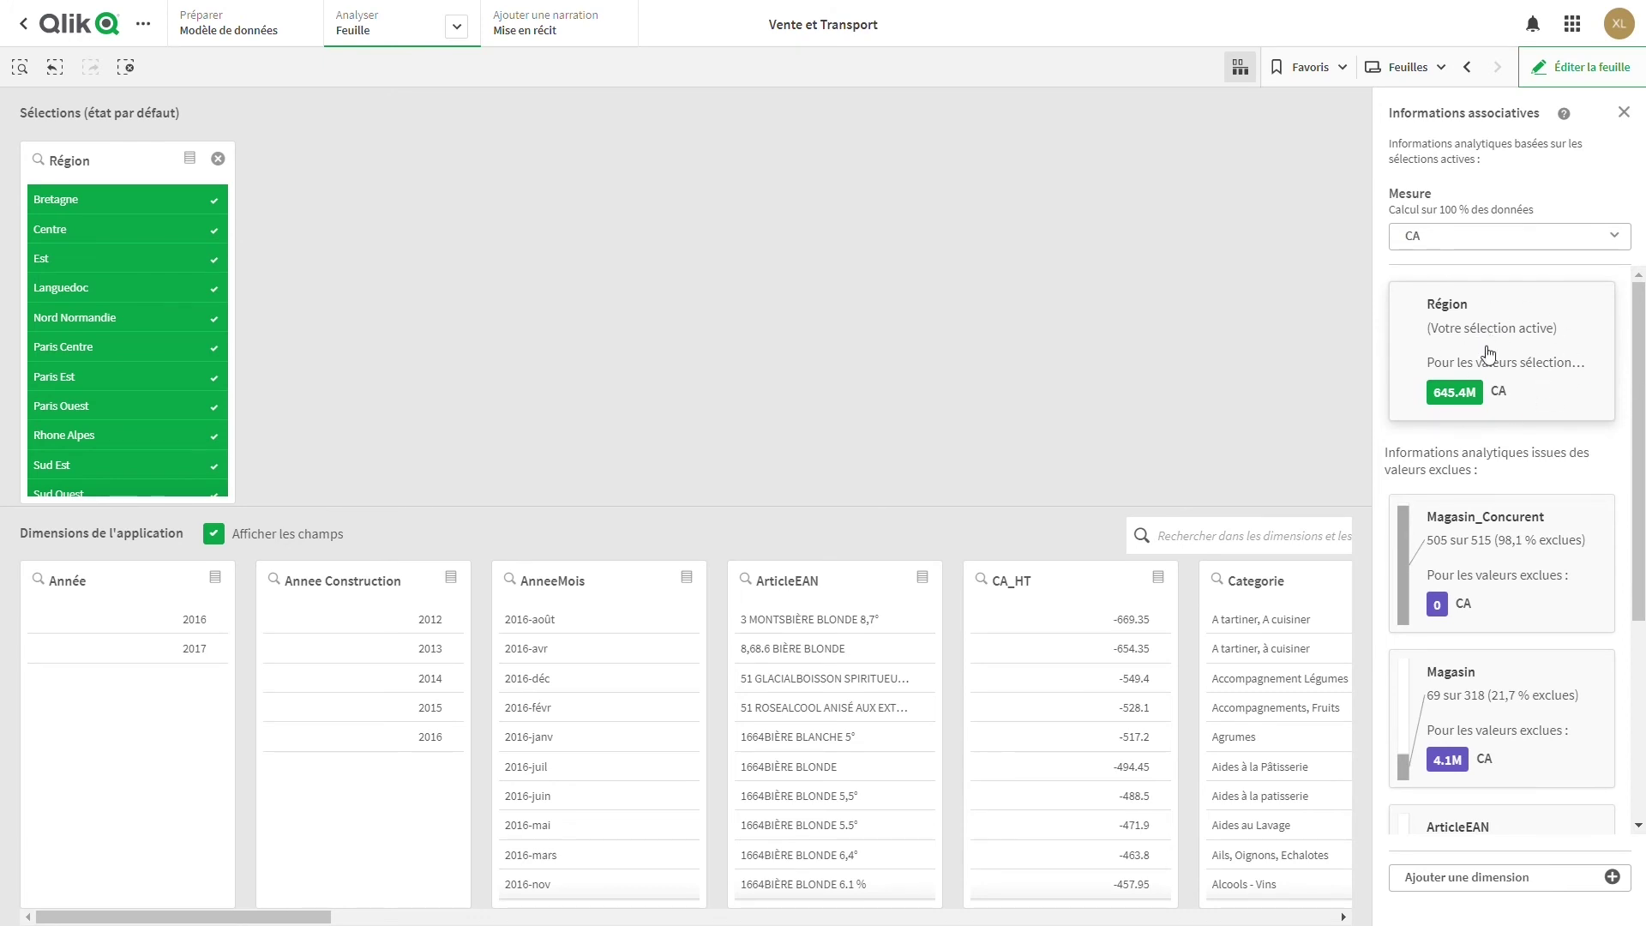
pyautogui.scroll(-1, 1526, 496)
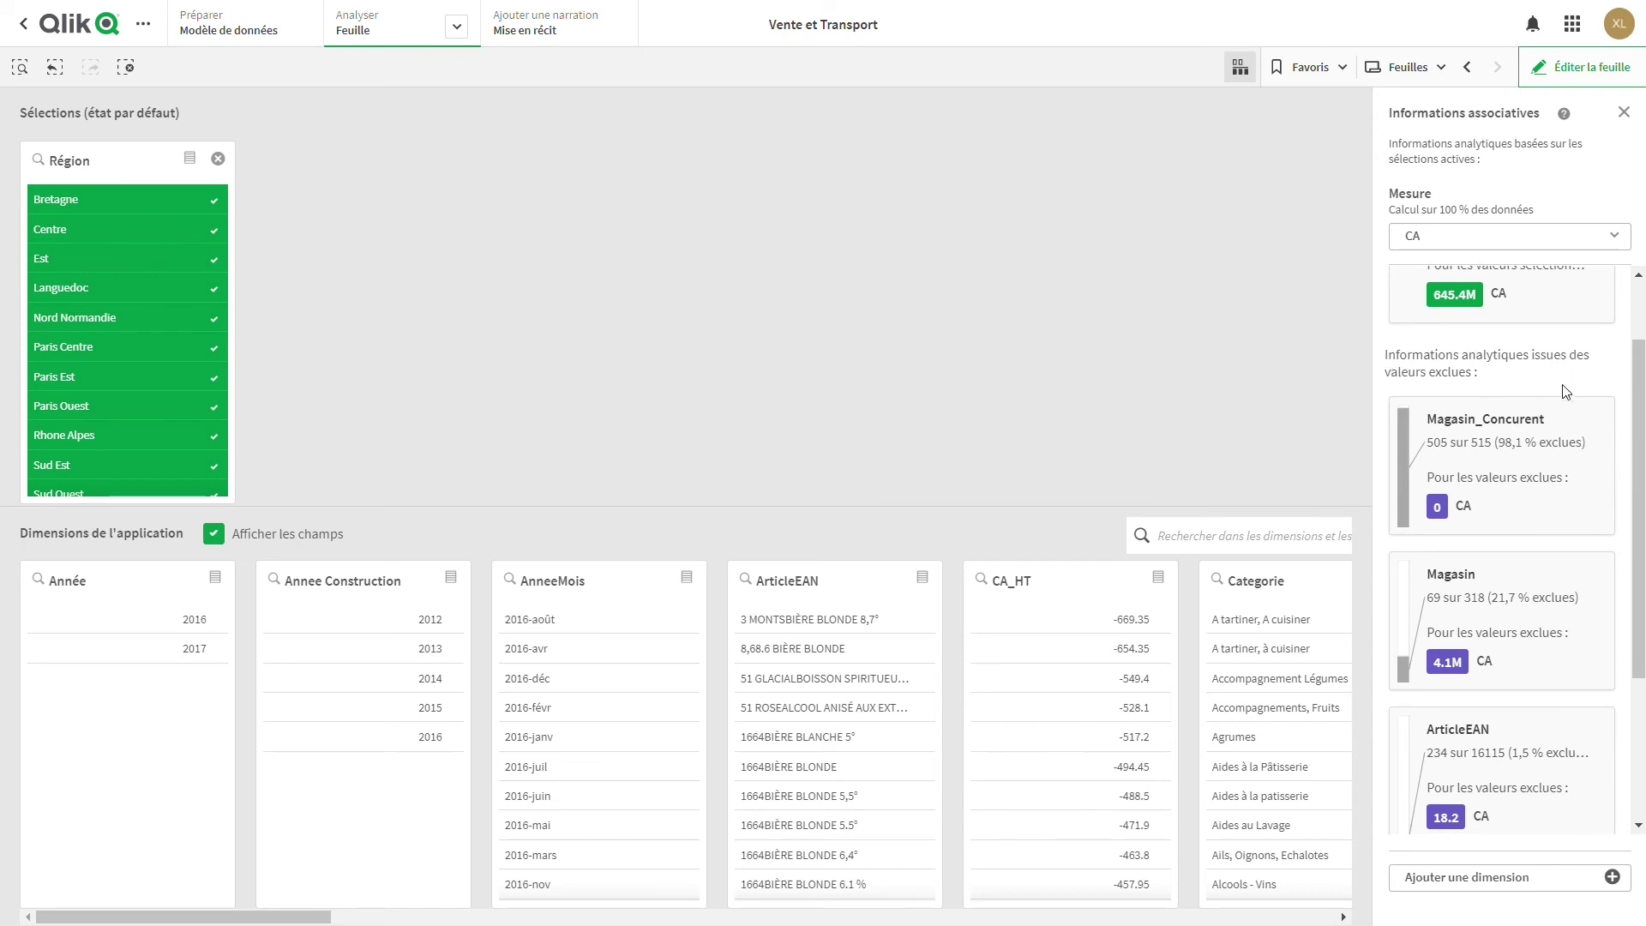
pyautogui.scroll(-2, 1569, 391)
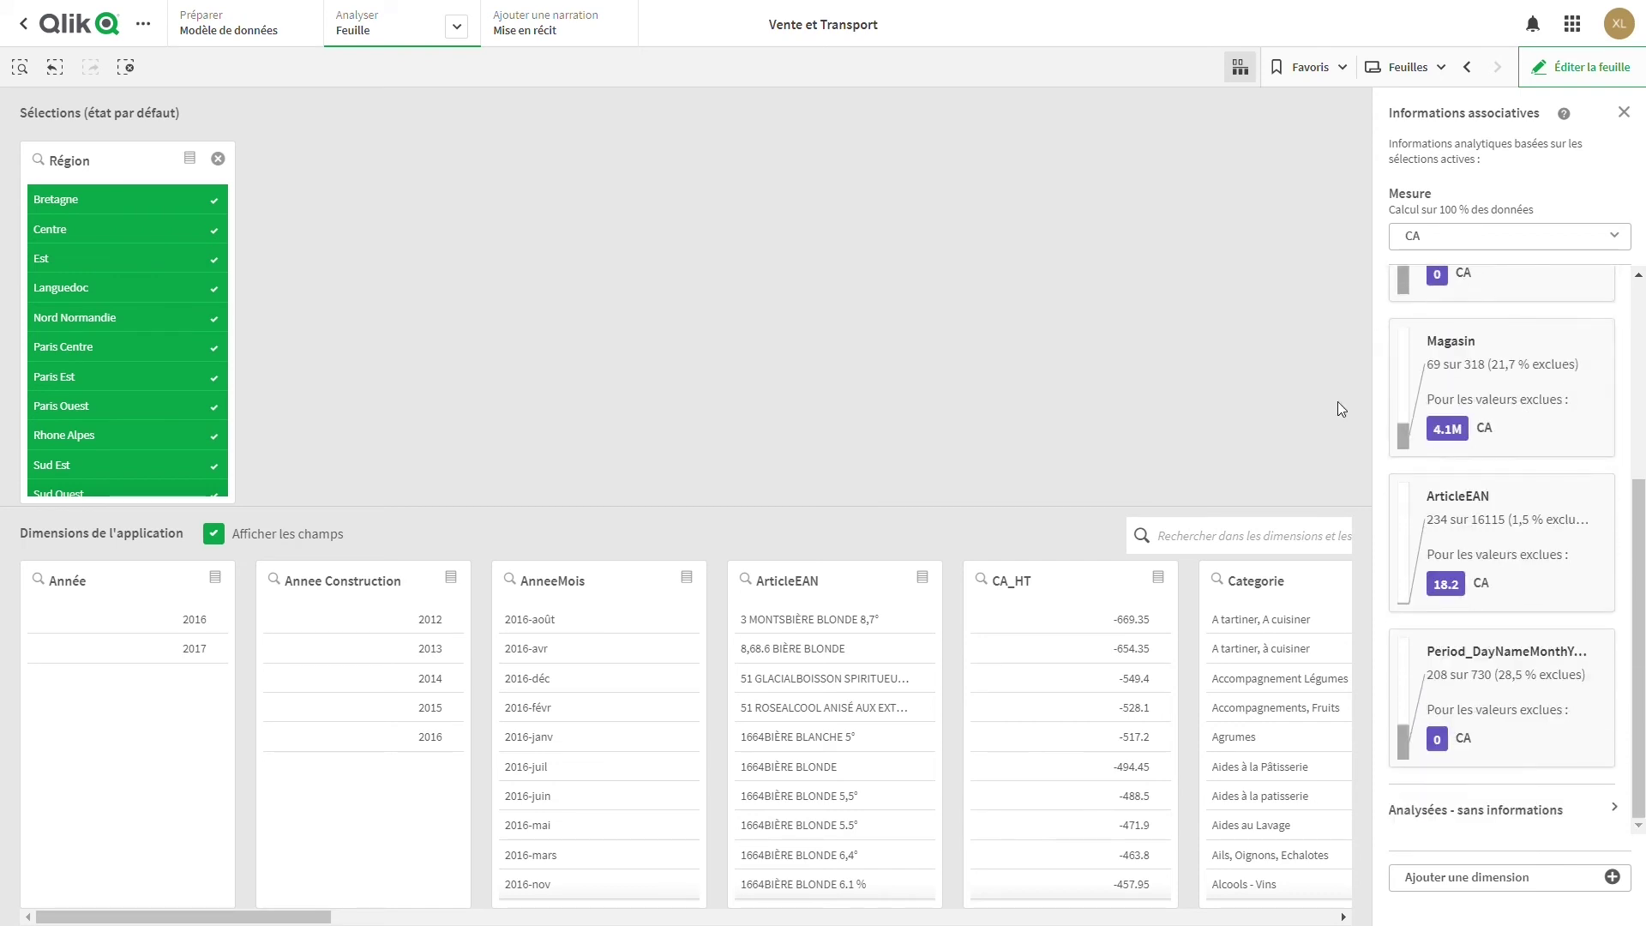
# Open the Magasin insight, select its excluded values, and return to the dashboard sheet.
pyautogui.click(1484, 375)
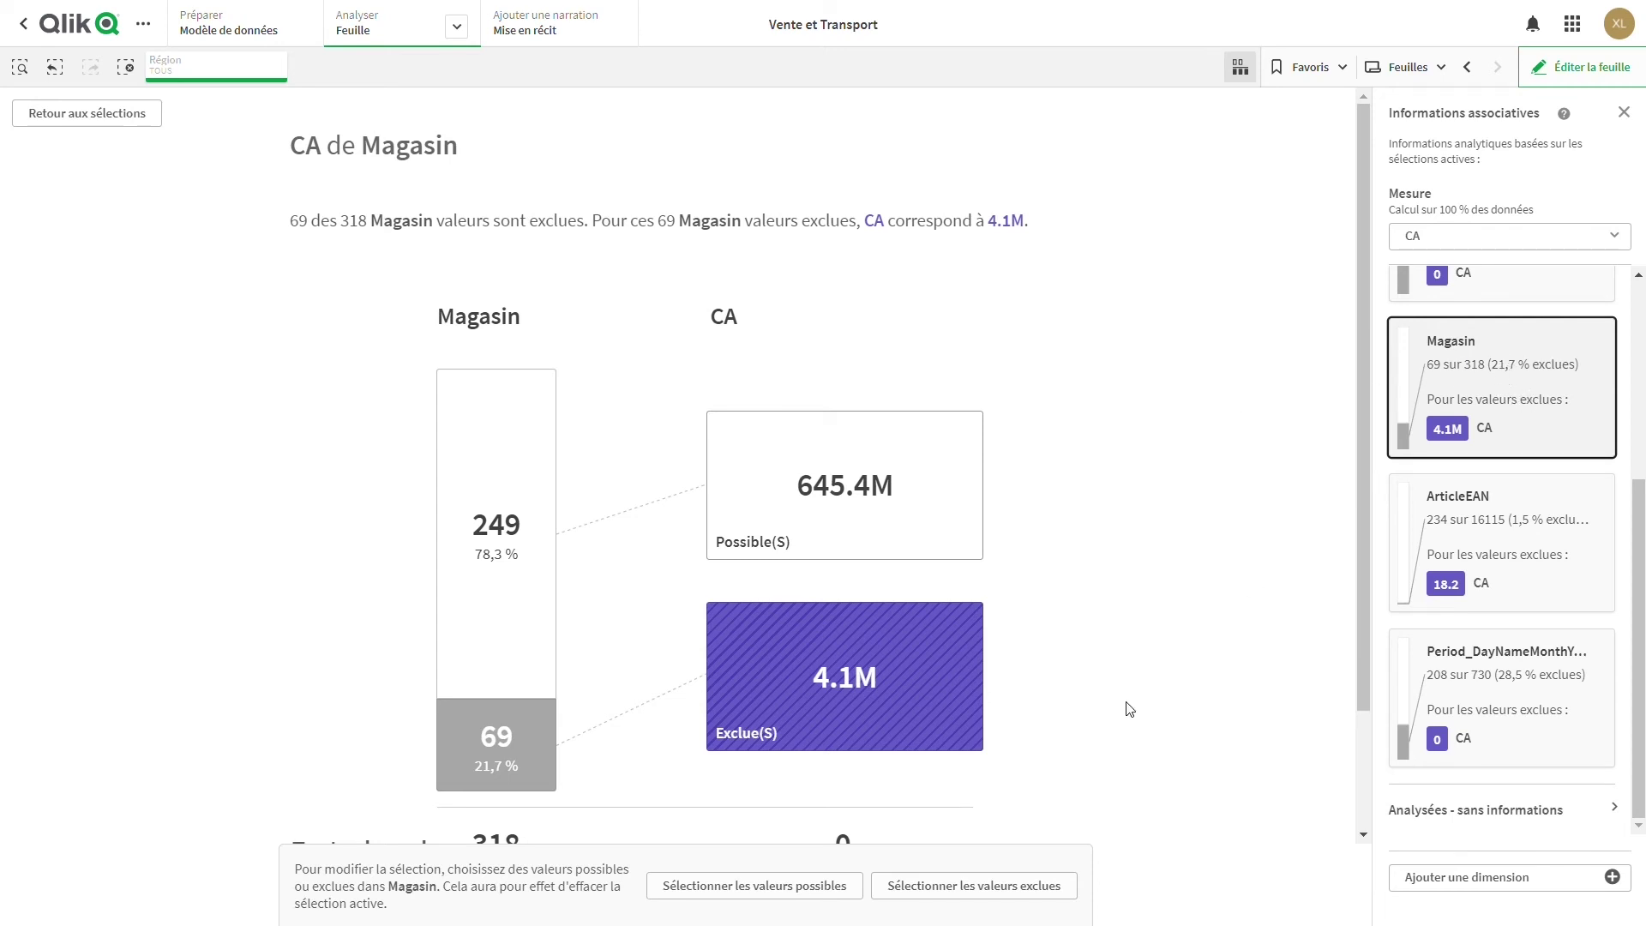
pyautogui.scroll(-2, 866, 677)
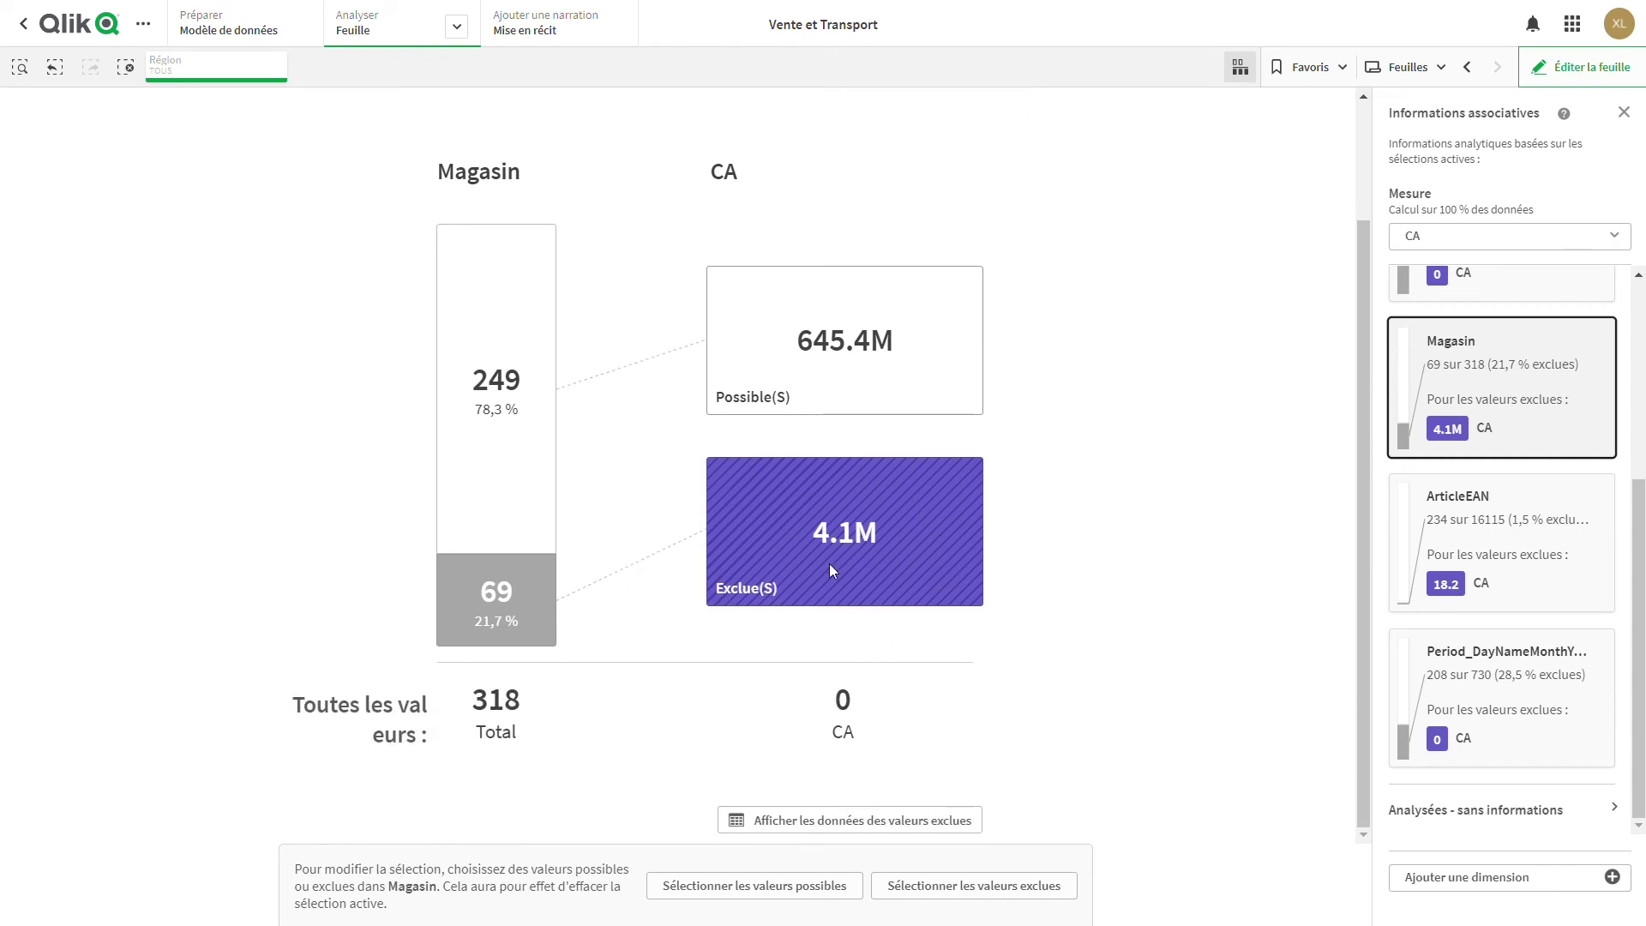
pyautogui.click(975, 887)
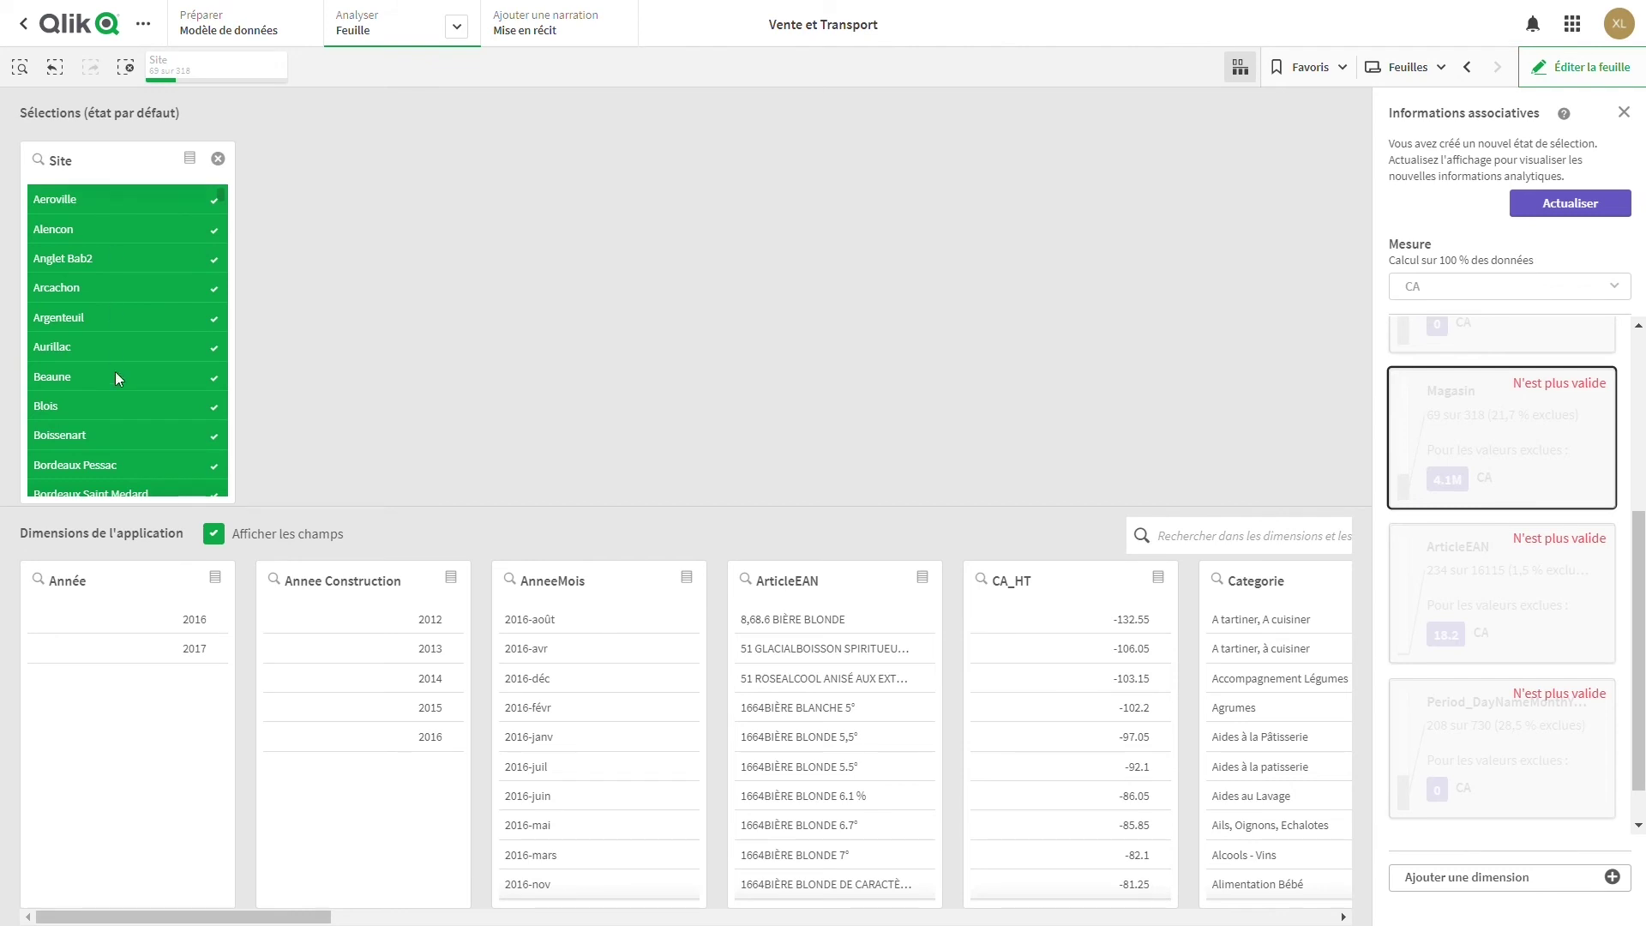
pyautogui.click(1241, 68)
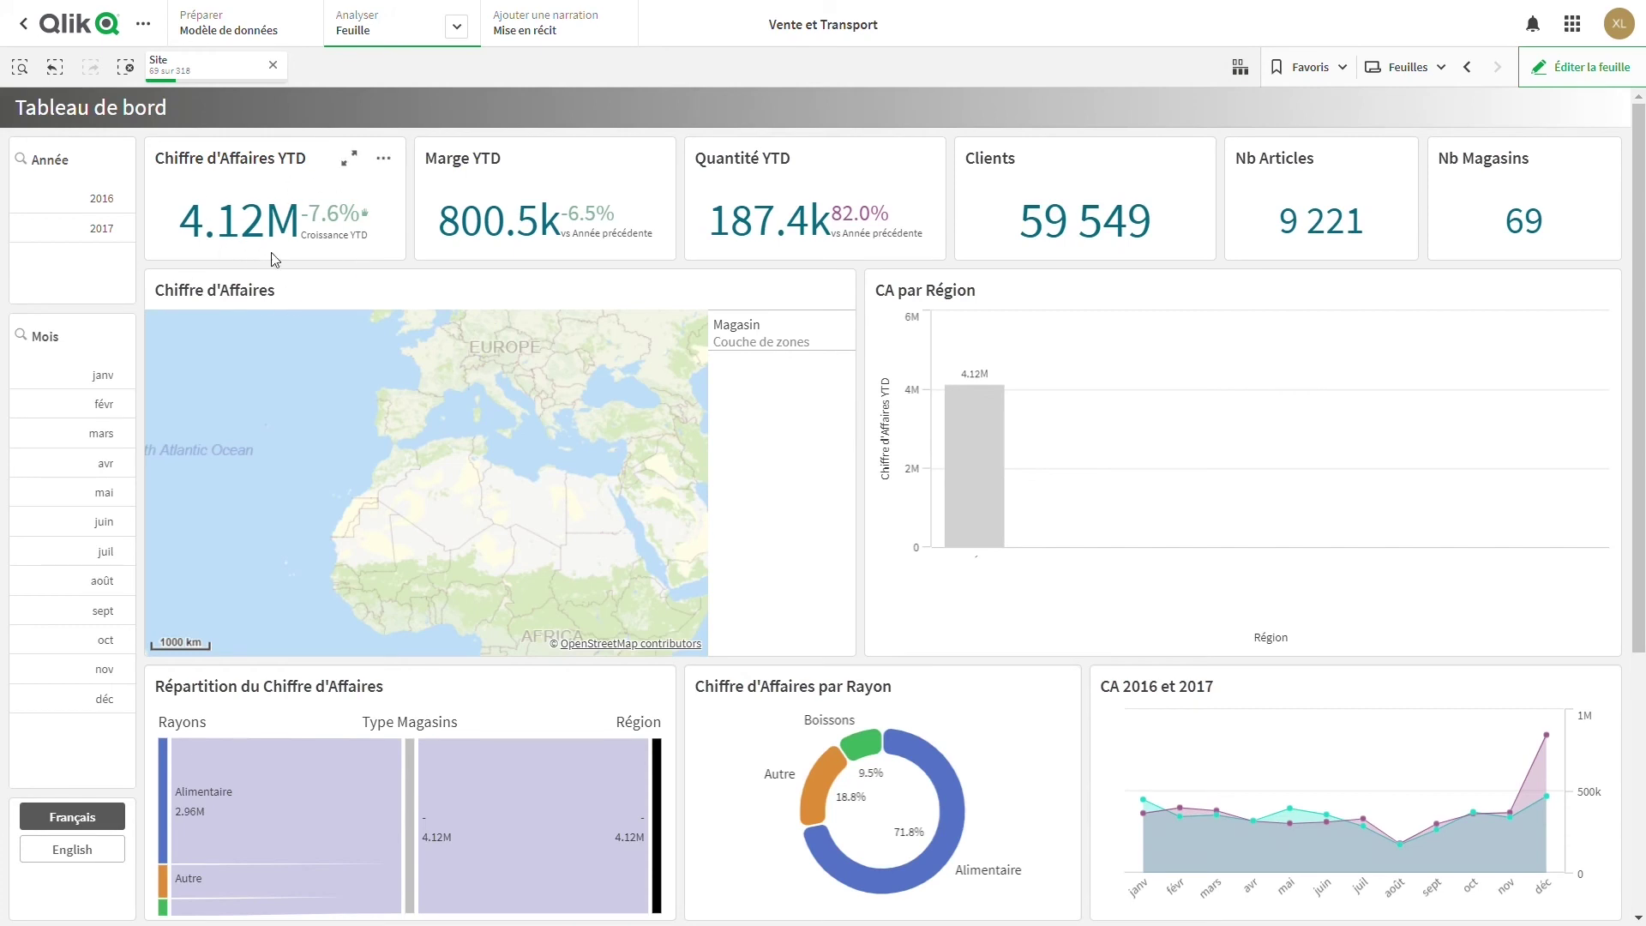
# Examine the table of CA_HT by Annee and Magasin at the end of the sheet.
pyautogui.moveTo(1642, 507); pyautogui.dragTo(1644, 783)
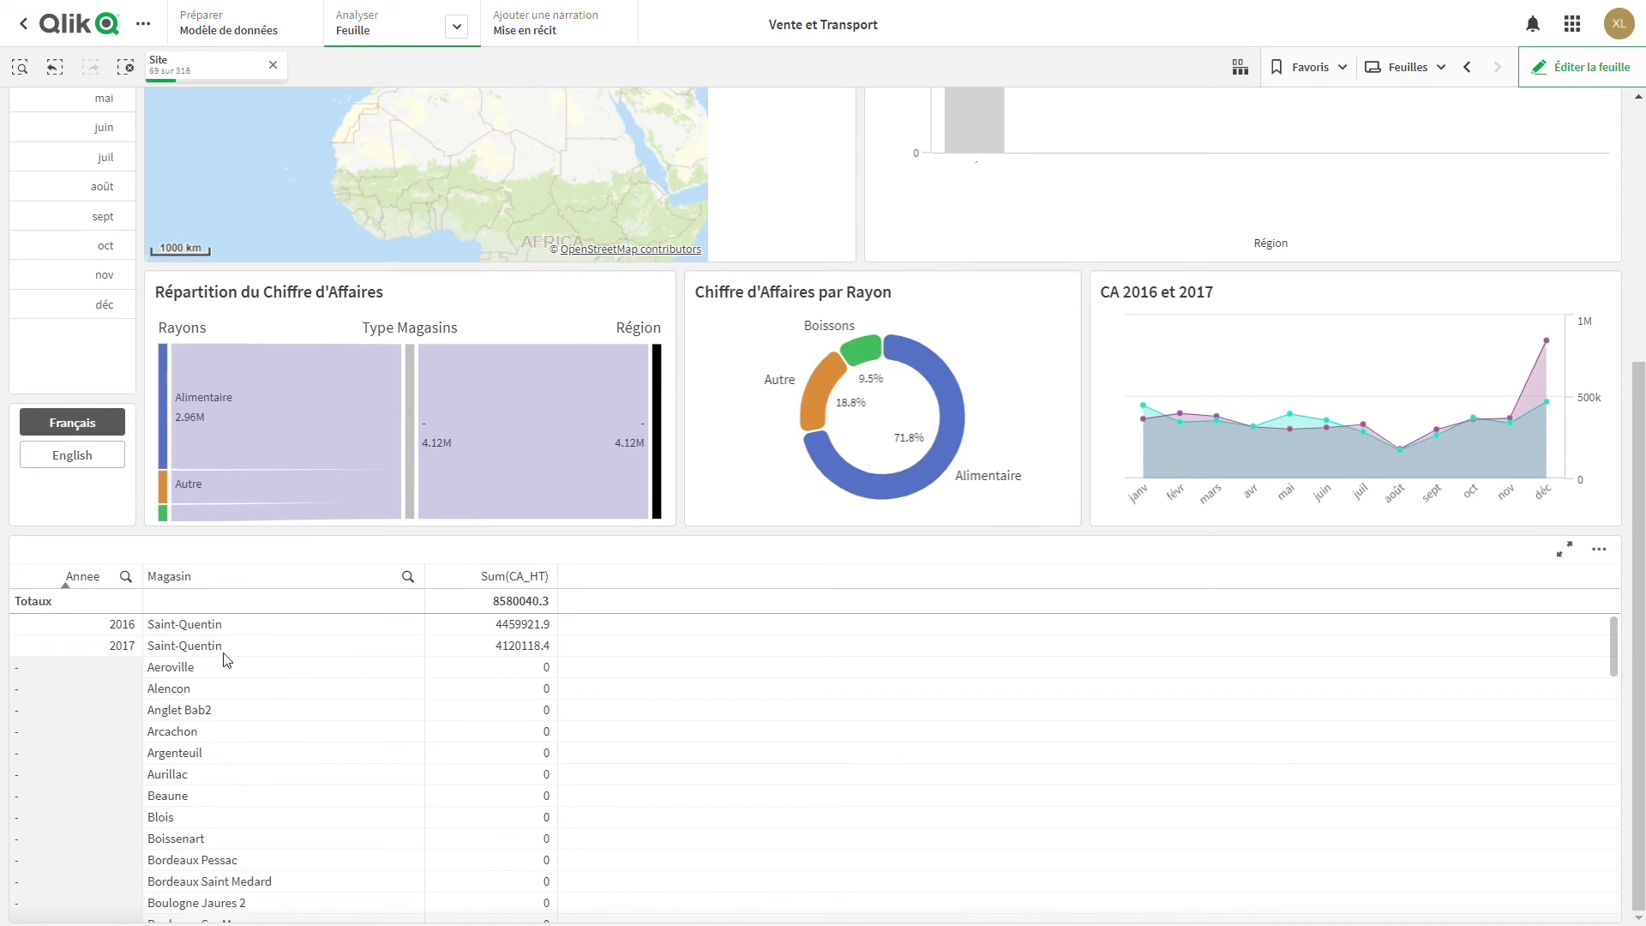
pyautogui.scroll(-10, 257, 775)
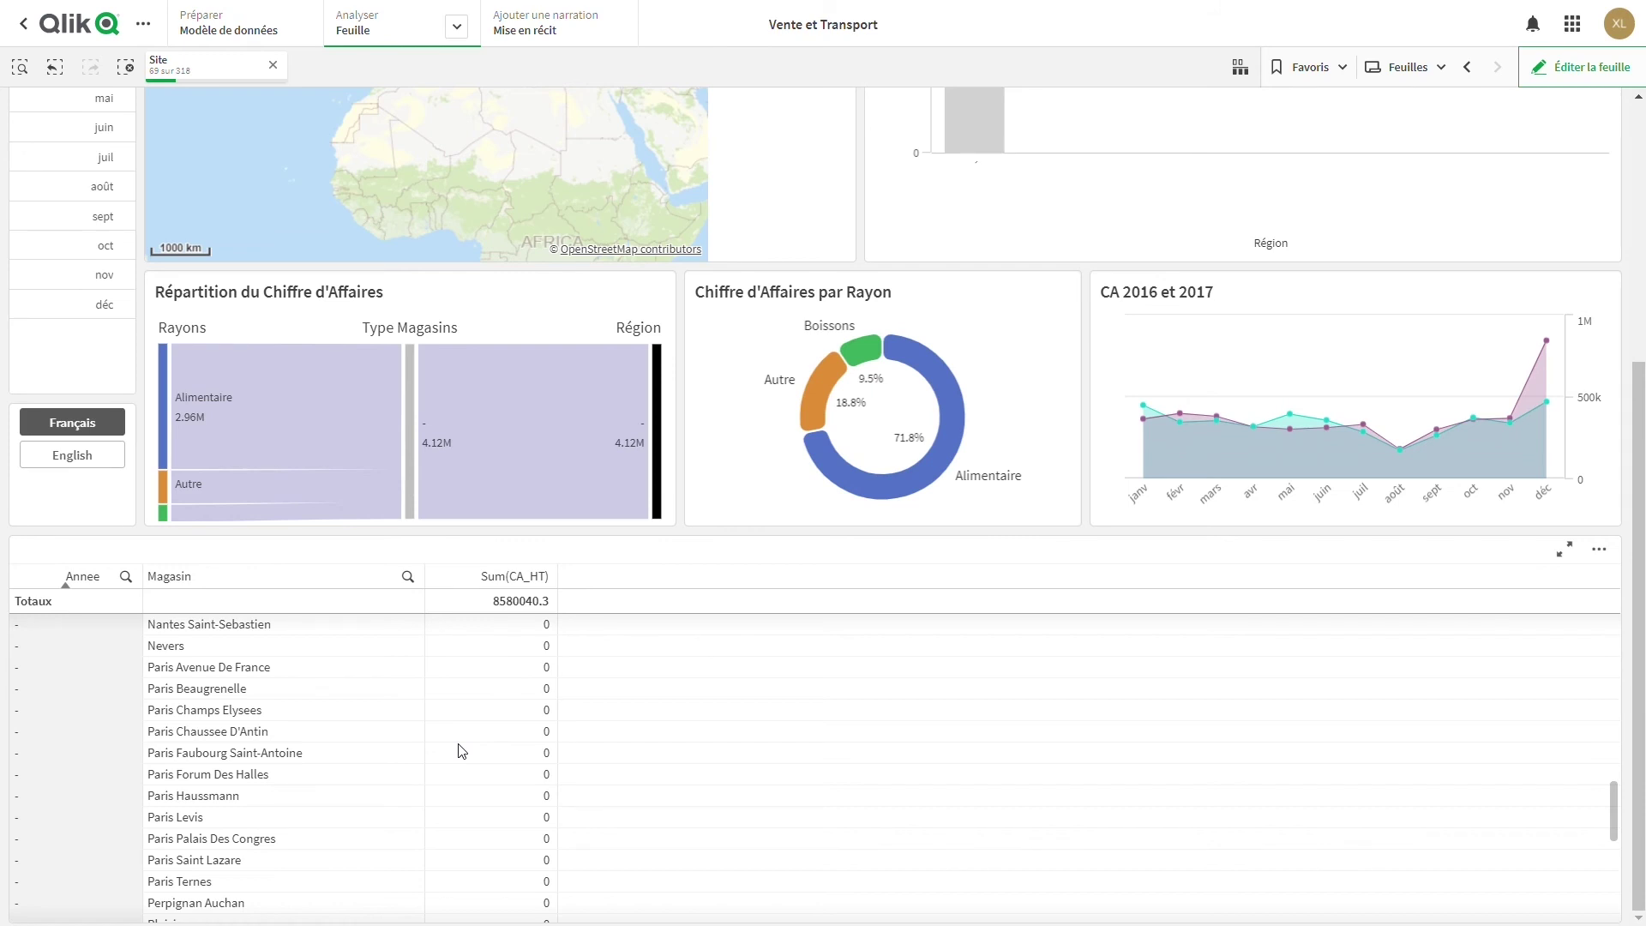
pyautogui.moveTo(1640, 622); pyautogui.dragTo(1644, 299)
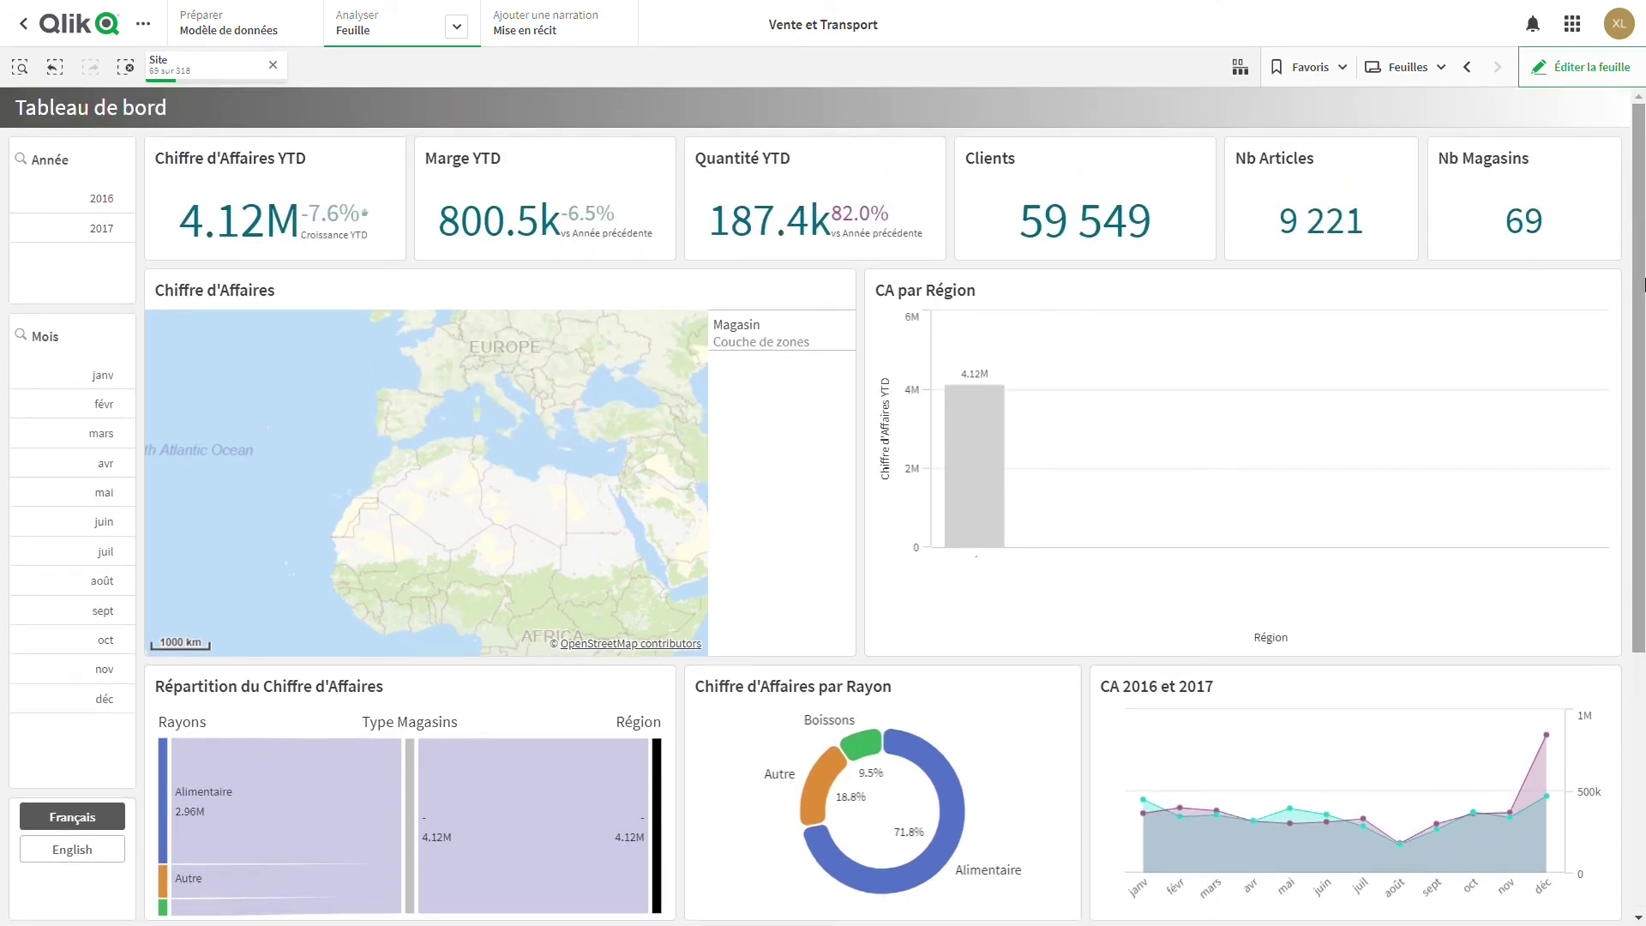
# Clear the Site selection, and select and confirm the Centre region on the Chiffre d'Affaires map.
pyautogui.click(273, 66)
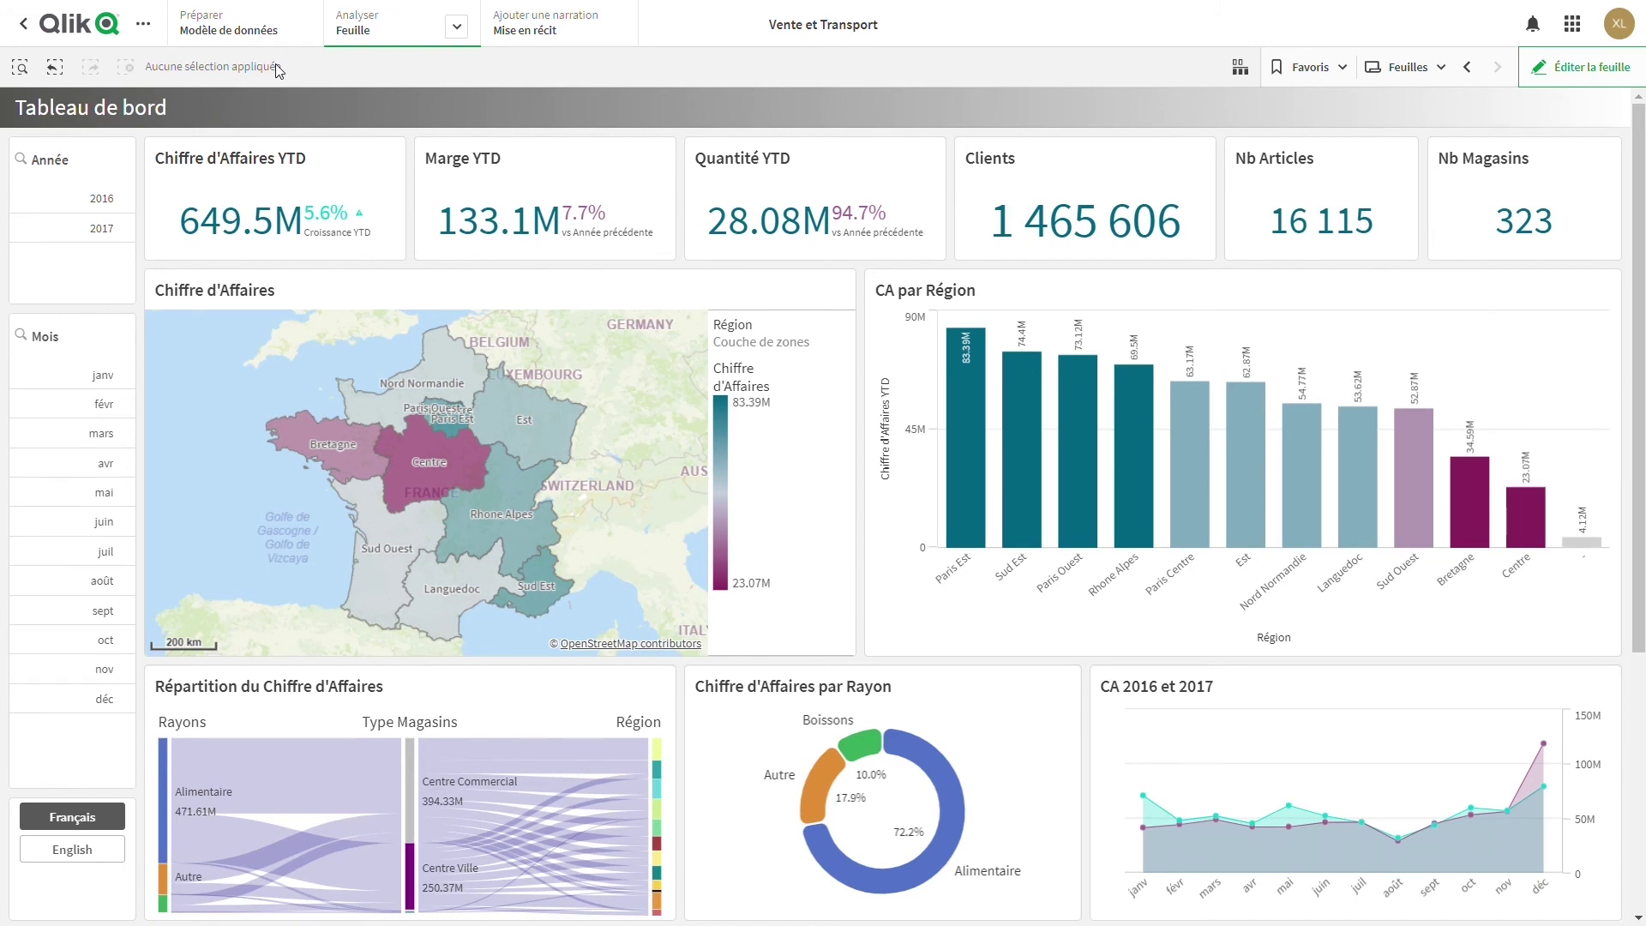
pyautogui.click(440, 468)
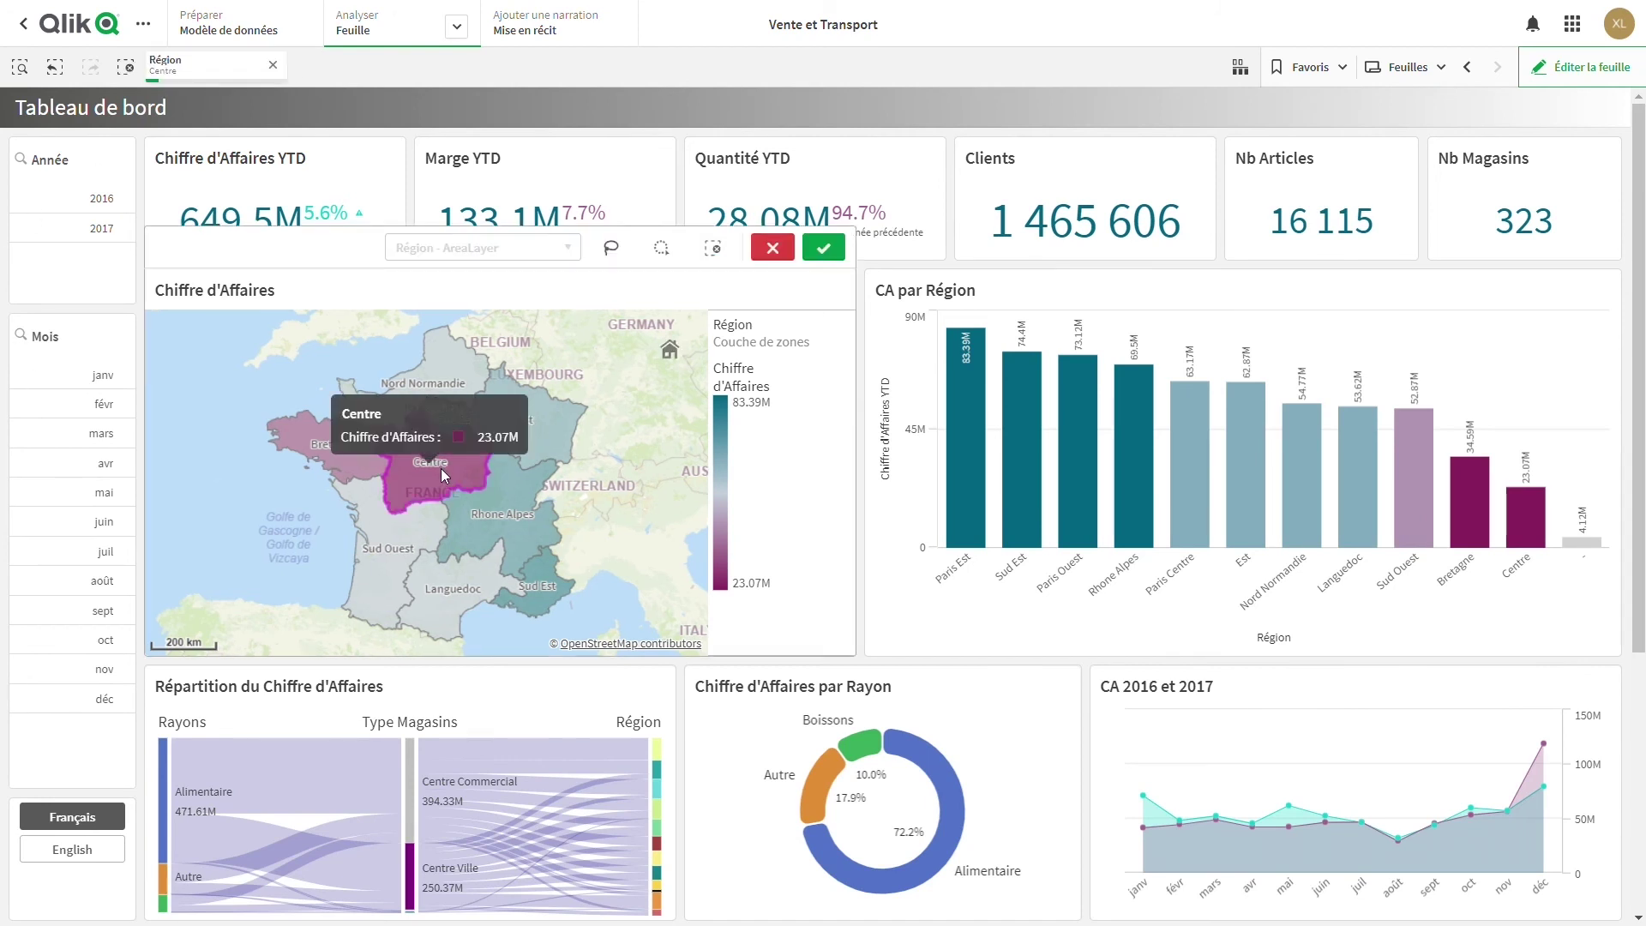
pyautogui.click(825, 249)
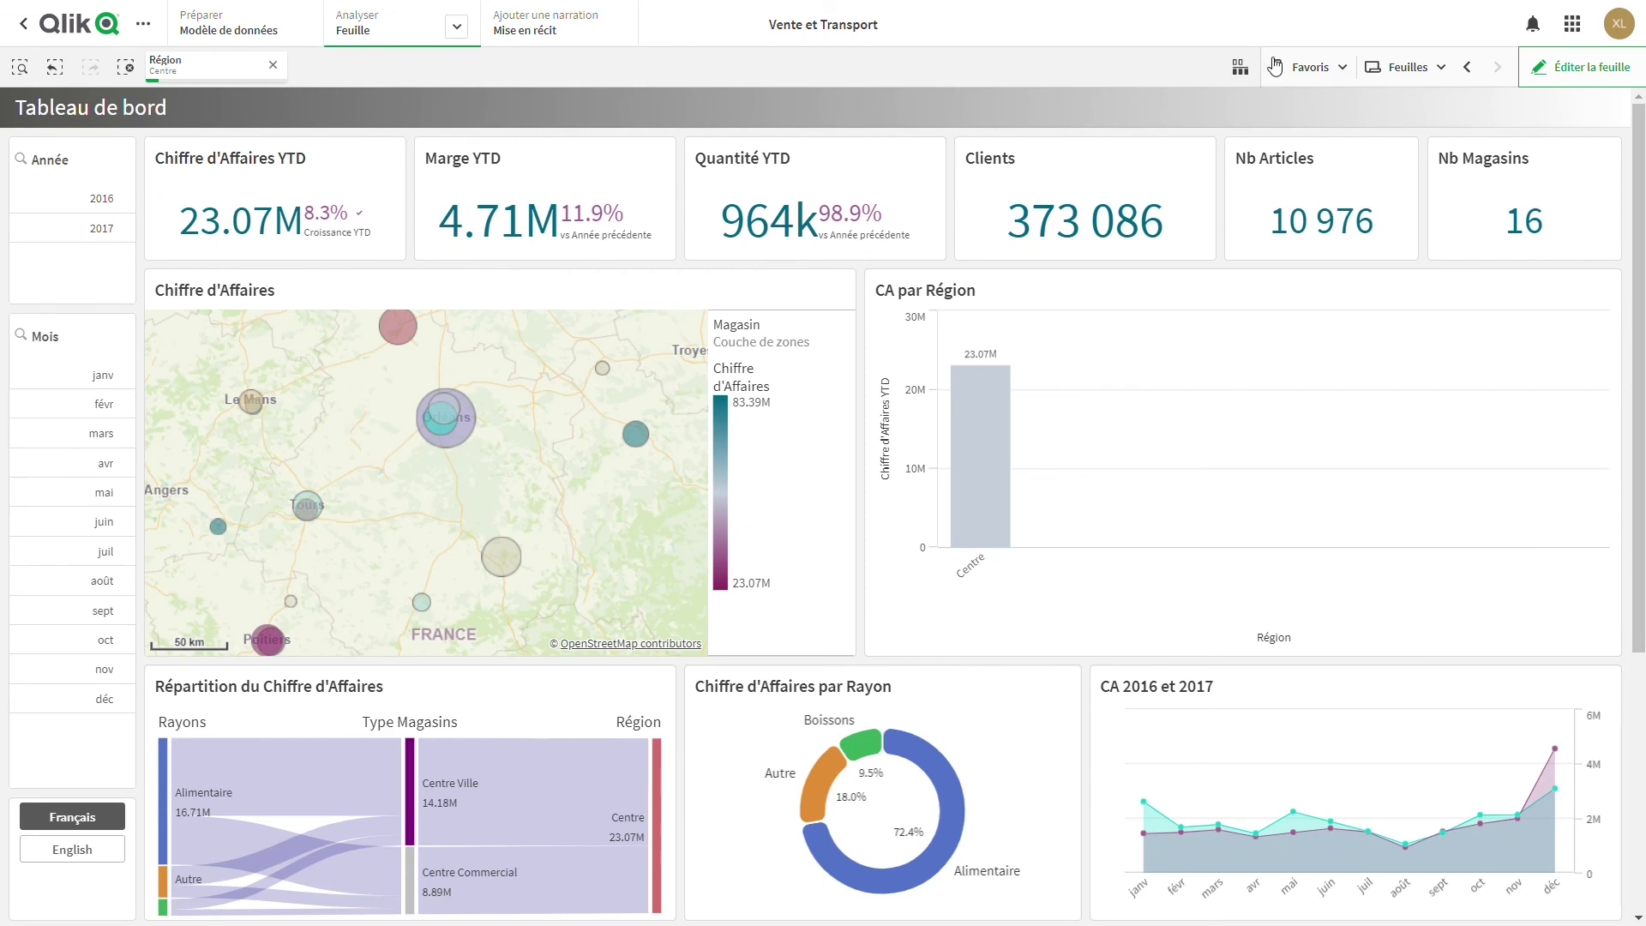
# Generate associative insights for the Centre region and look through the excluded-value cards.
pyautogui.click(1245, 68)
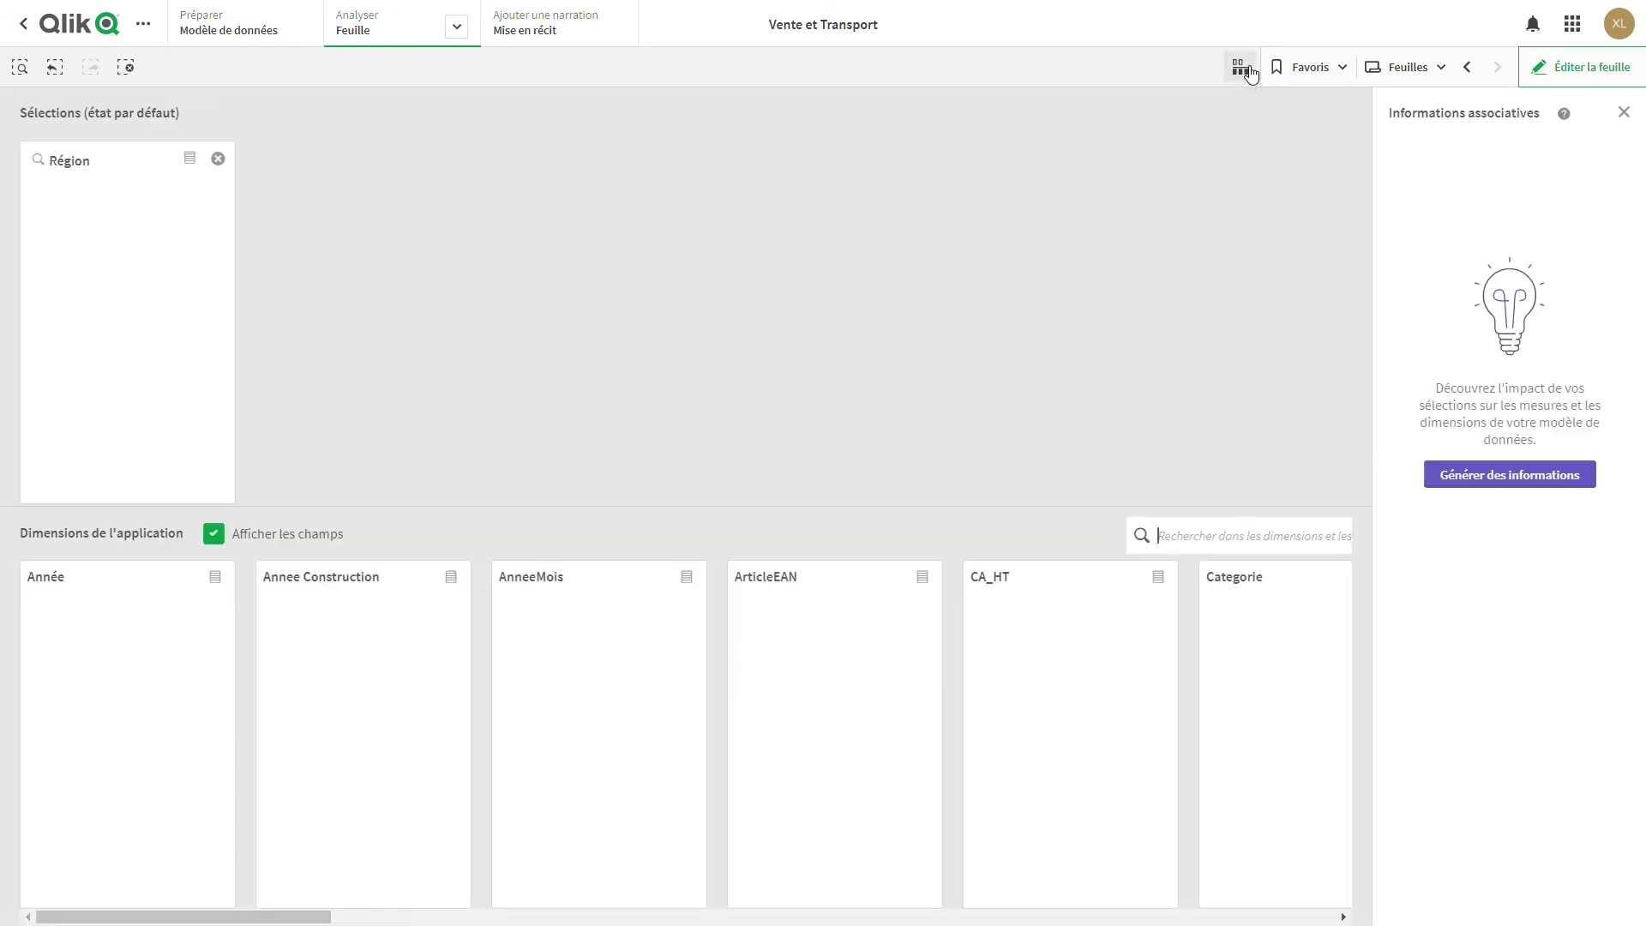
pyautogui.click(1506, 474)
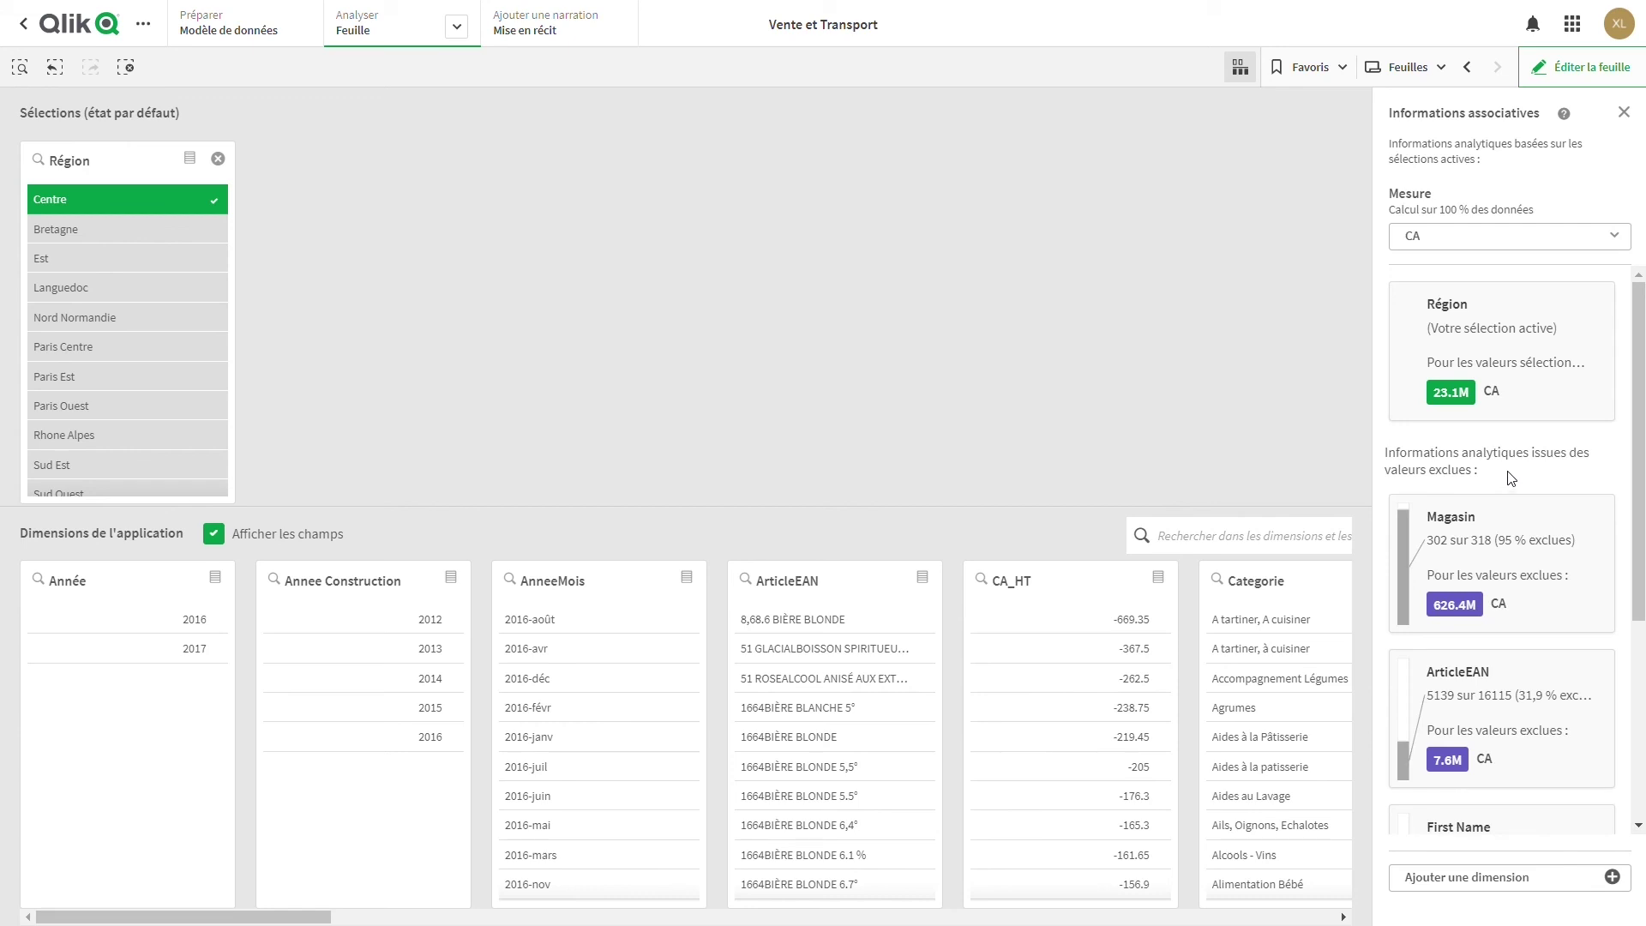
pyautogui.scroll(-1, 1535, 467)
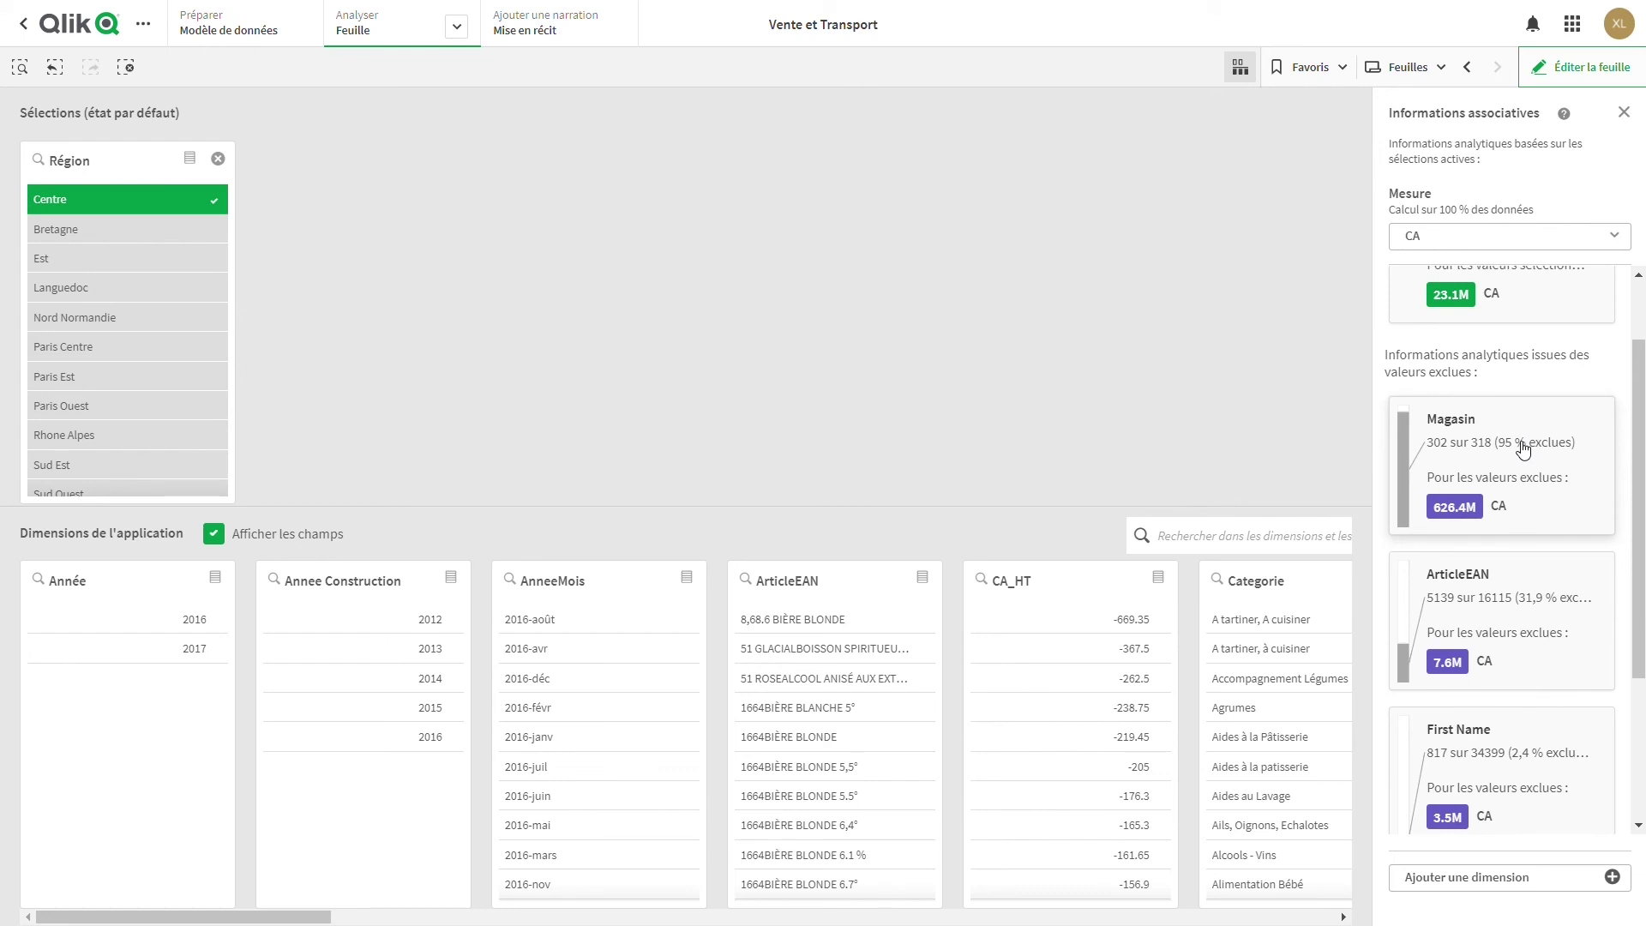
pyautogui.scroll(-1, 1508, 570)
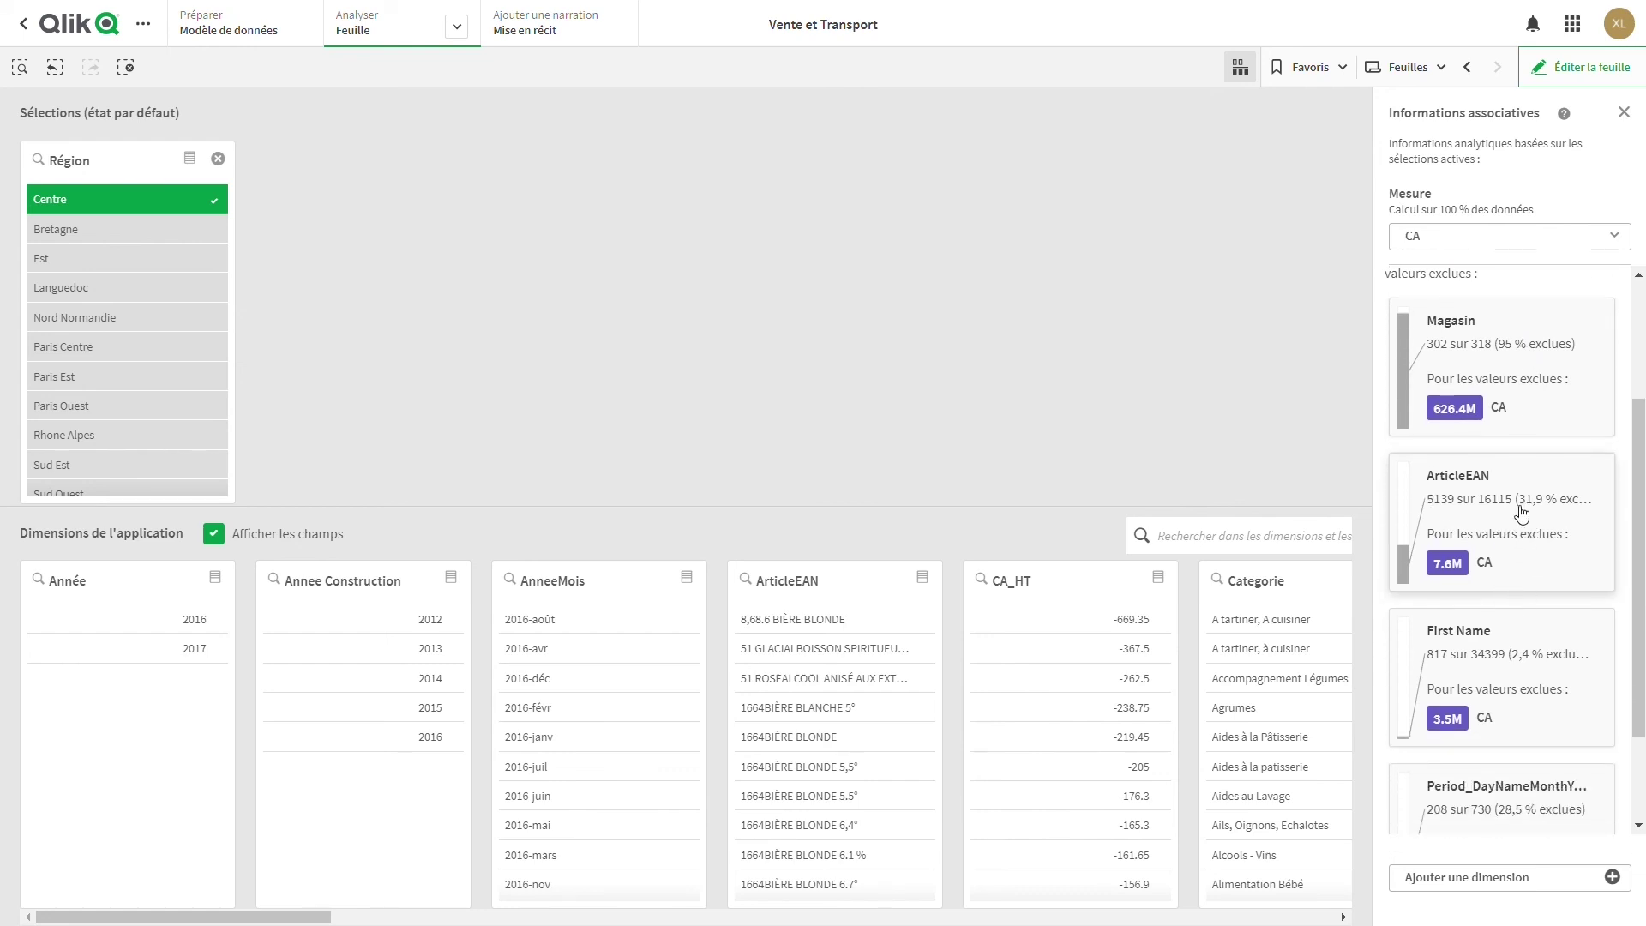
# Open the ArticleEAN insight, review its possible and excluded CA, and select the excluded values.
pyautogui.click(1495, 502)
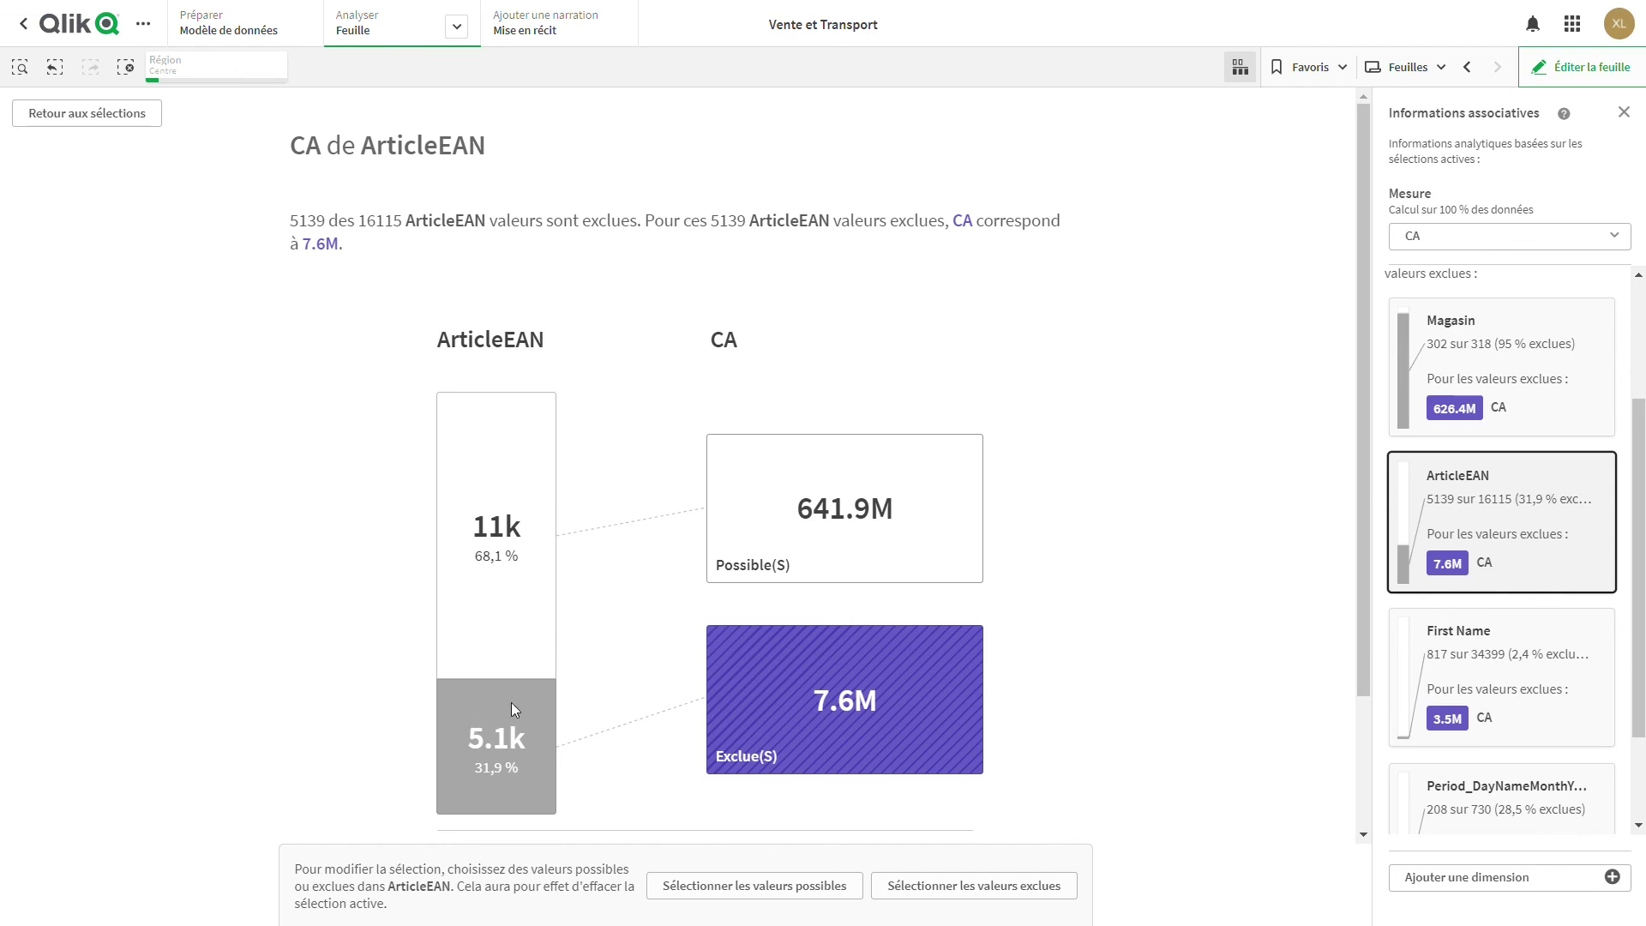
pyautogui.scroll(-1, 512, 708)
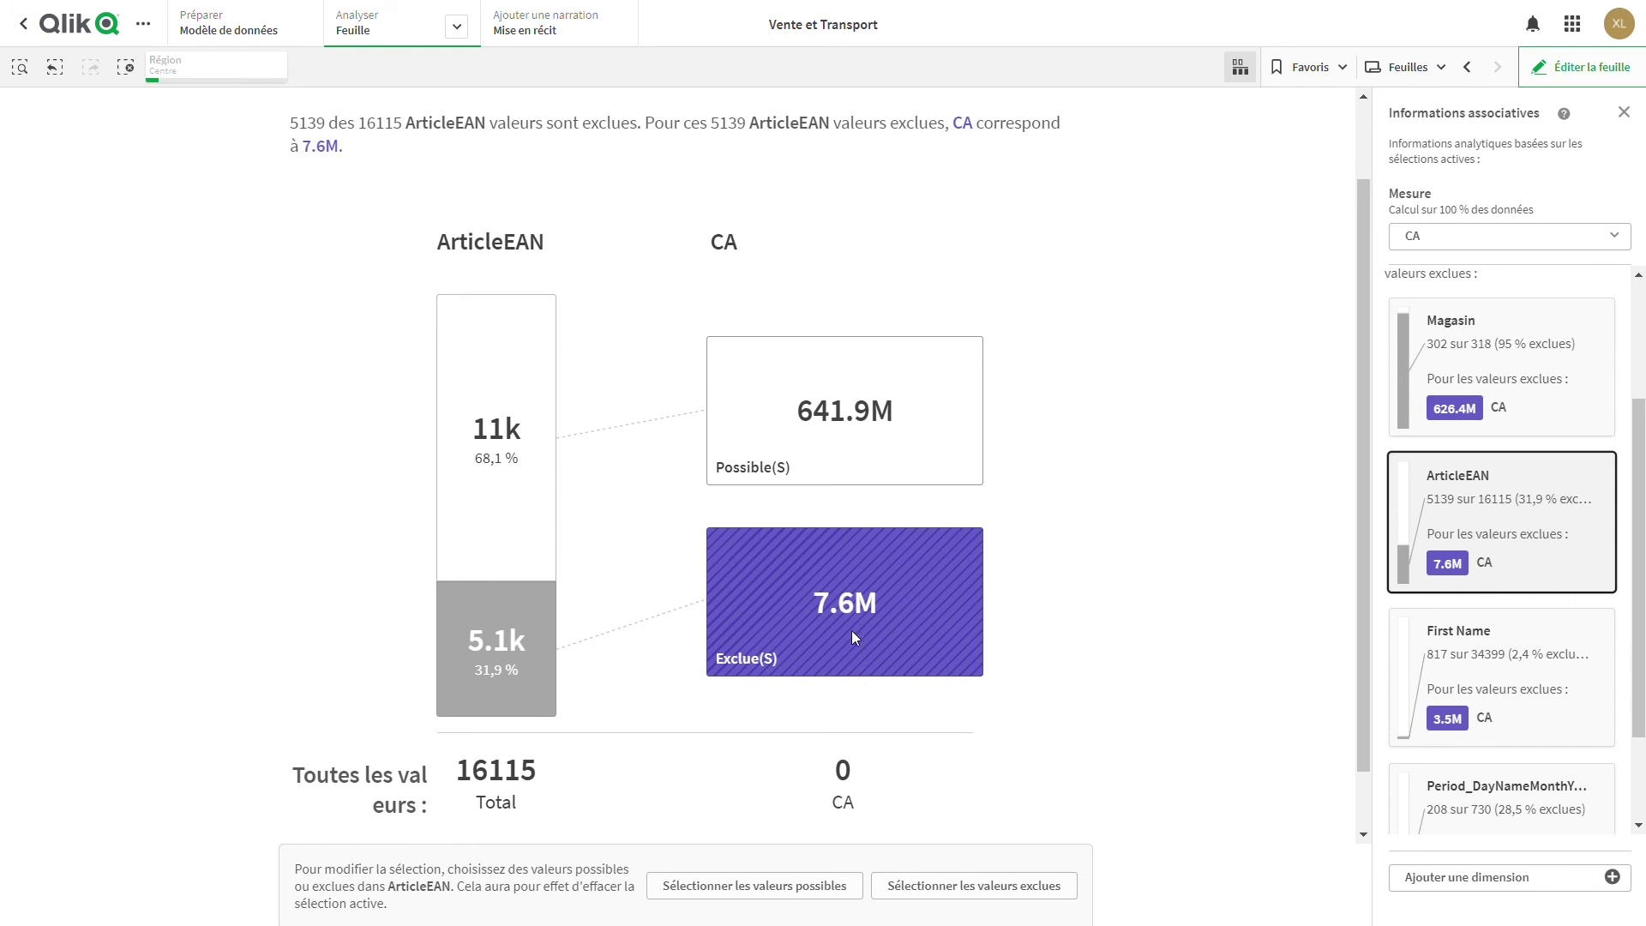
pyautogui.scroll(-1, 868, 630)
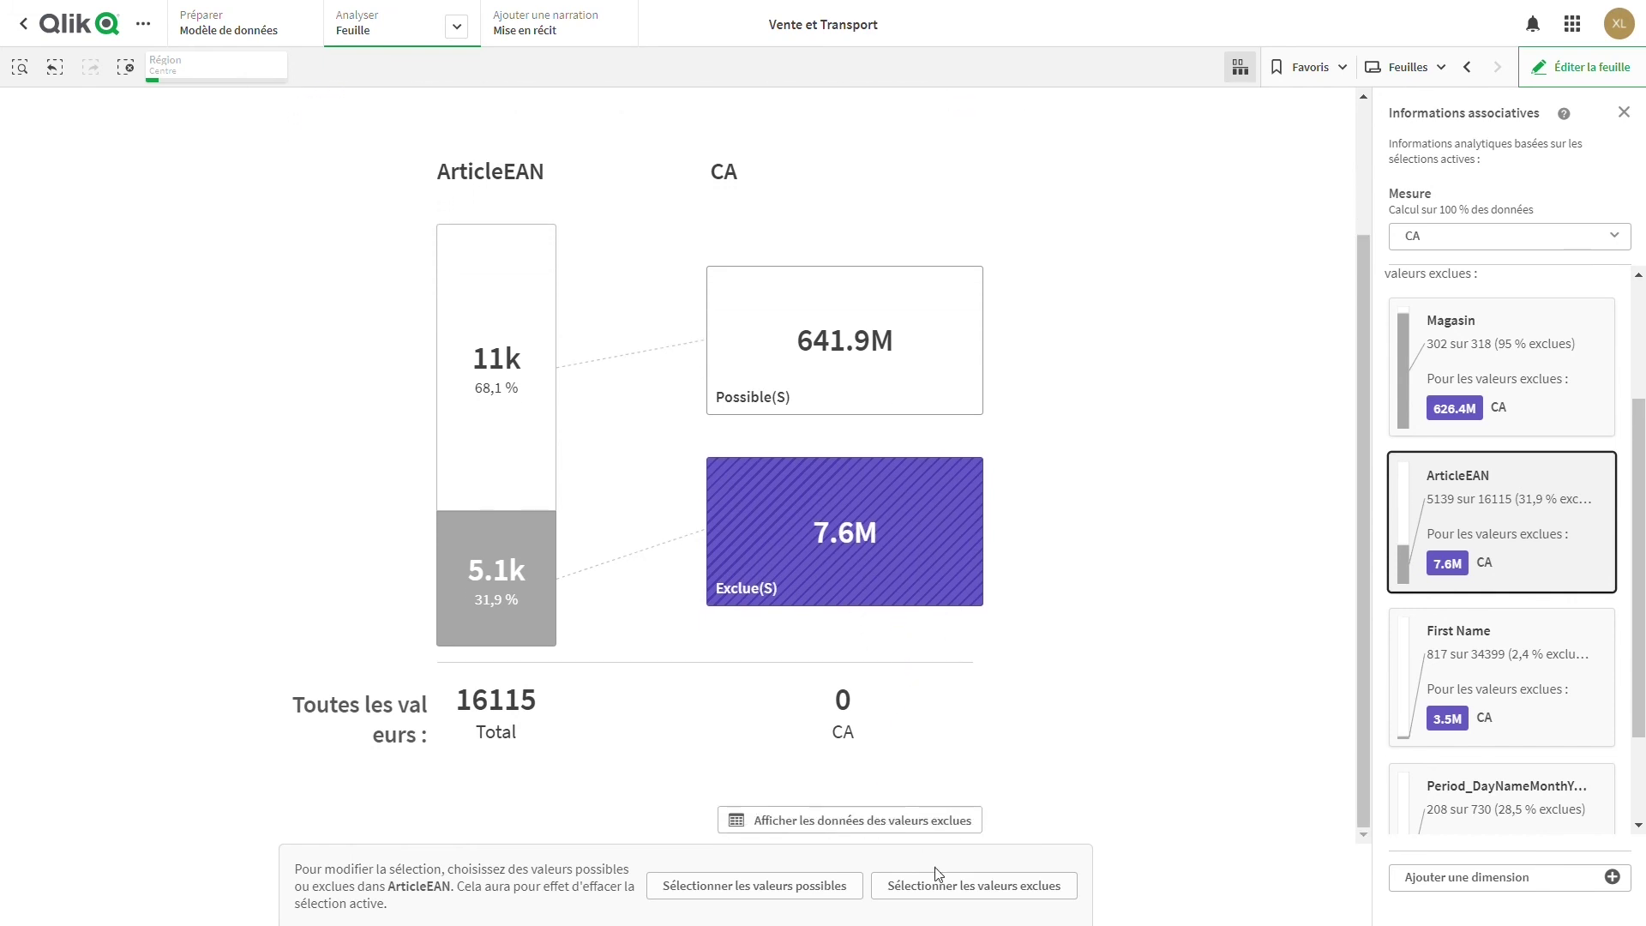
pyautogui.click(994, 900)
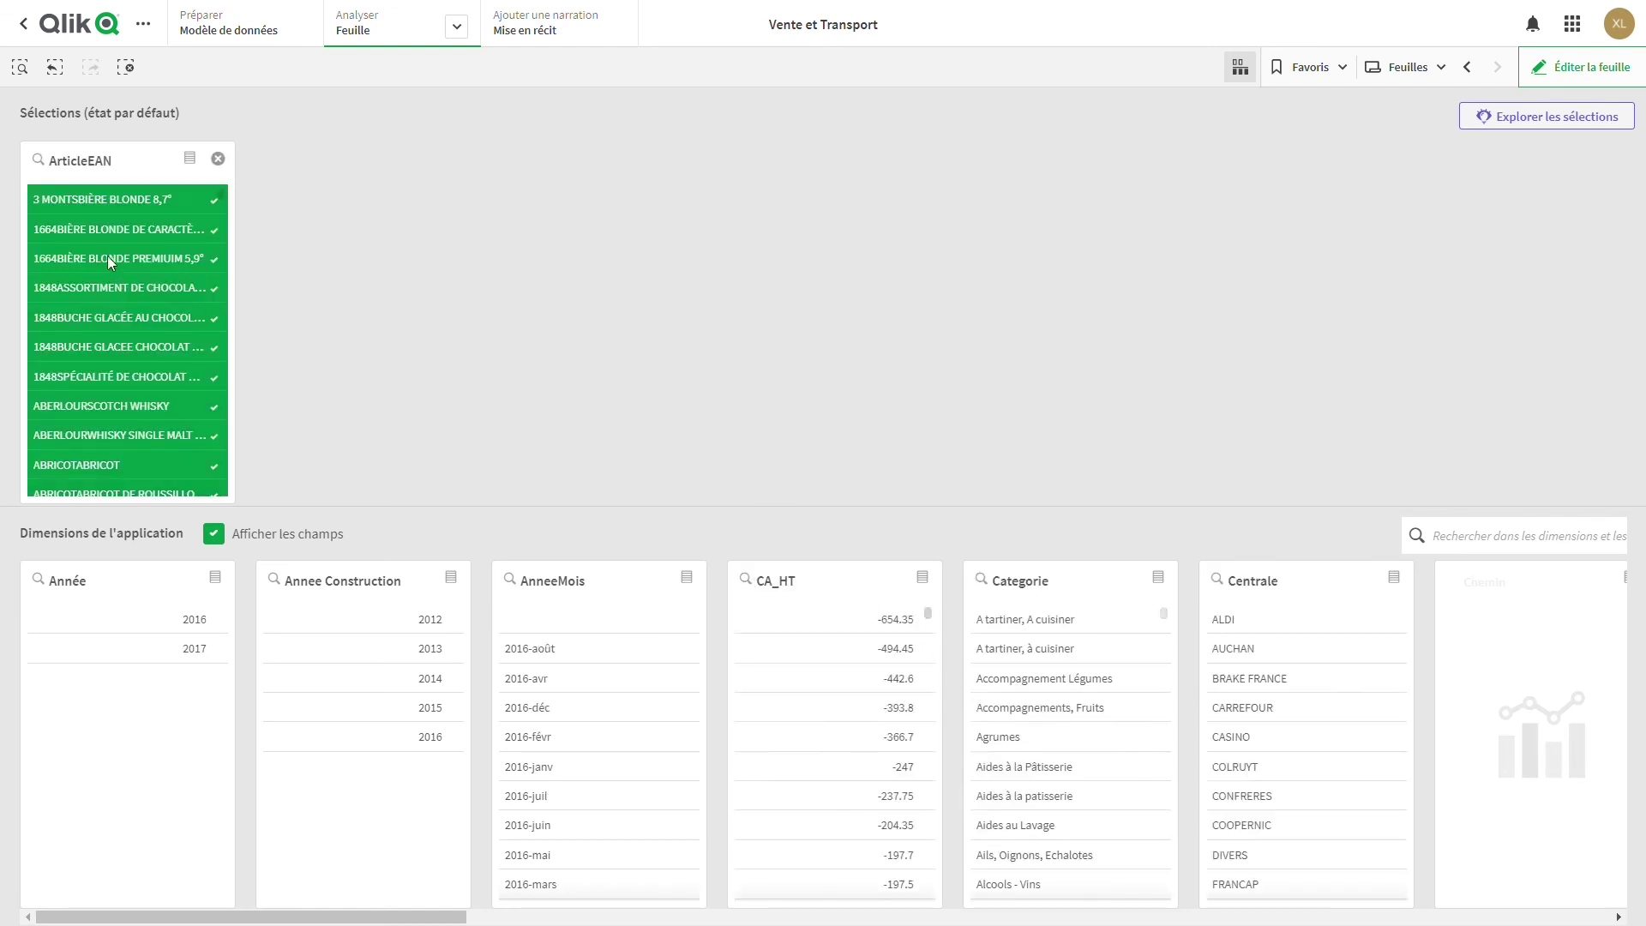
# Look through the selected ArticleEAN values, and return to the dashboard to examine the sales map and the CA par Région chart.
pyautogui.scroll(-5, 71, 425)
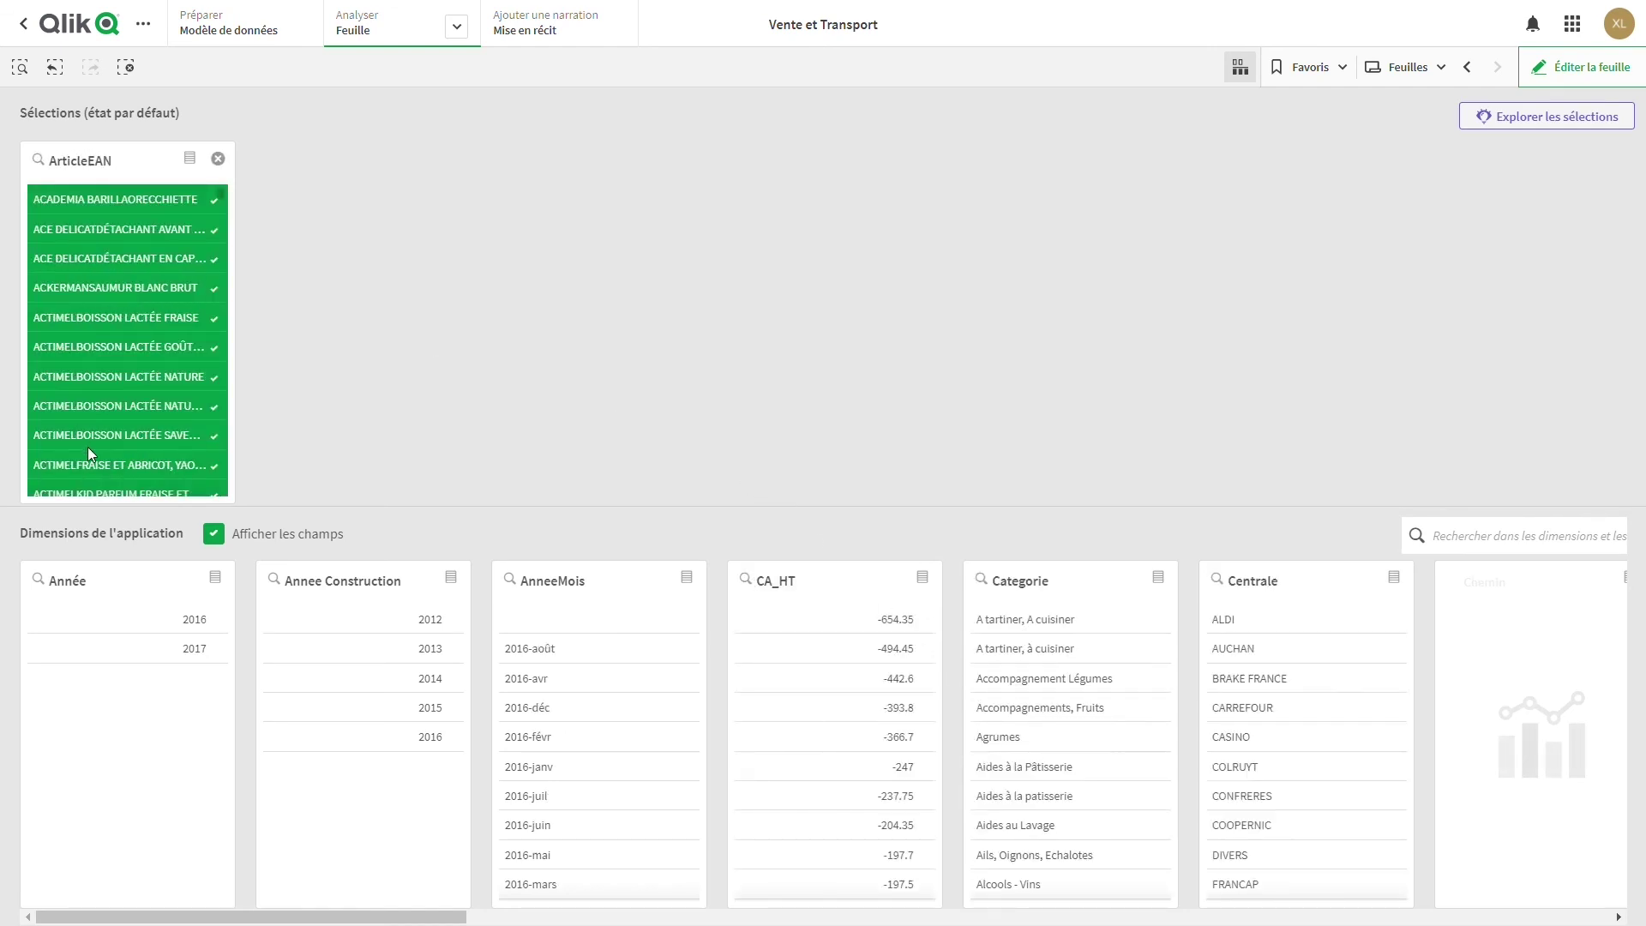
pyautogui.scroll(-5, 106, 439)
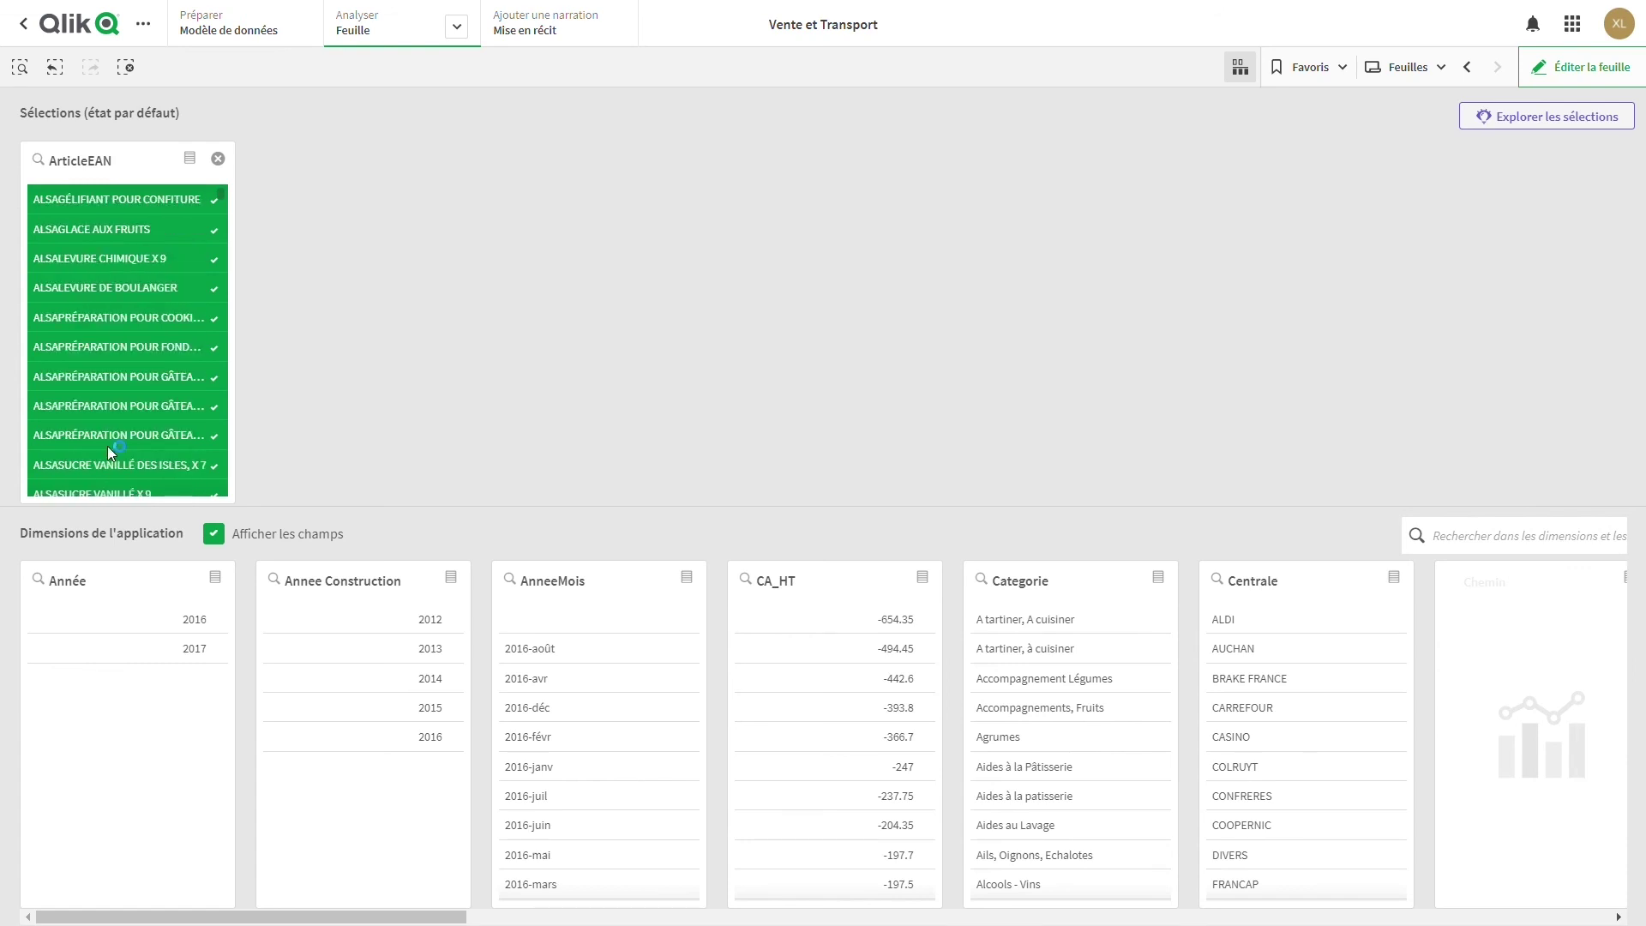
pyautogui.scroll(-3, 106, 446)
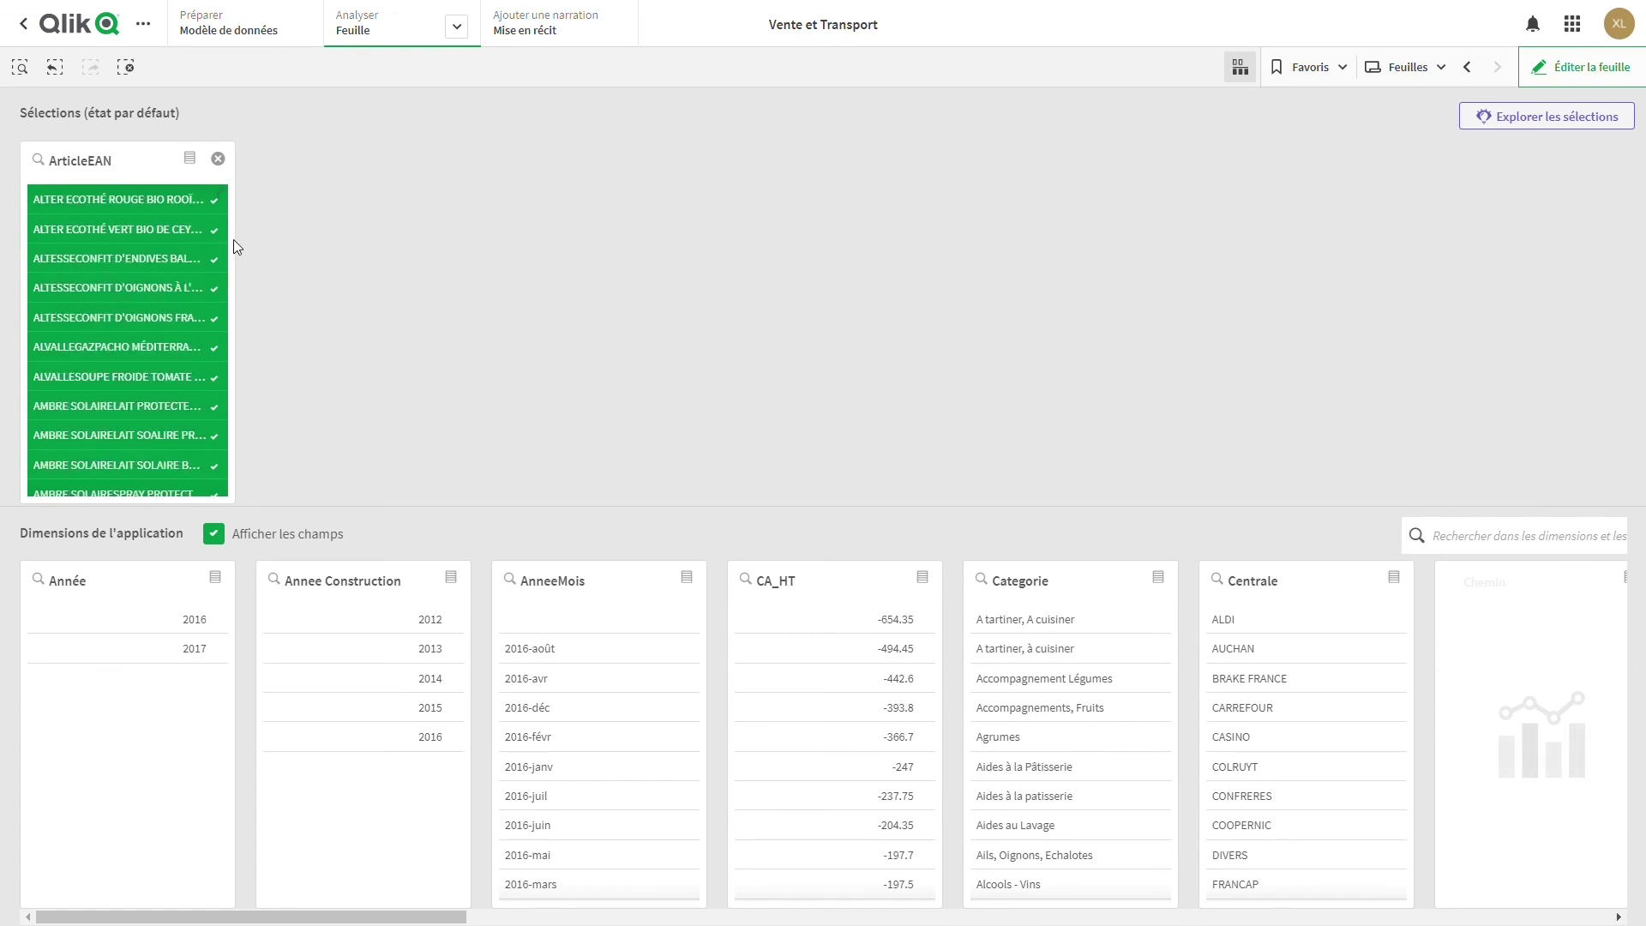
pyautogui.click(1240, 68)
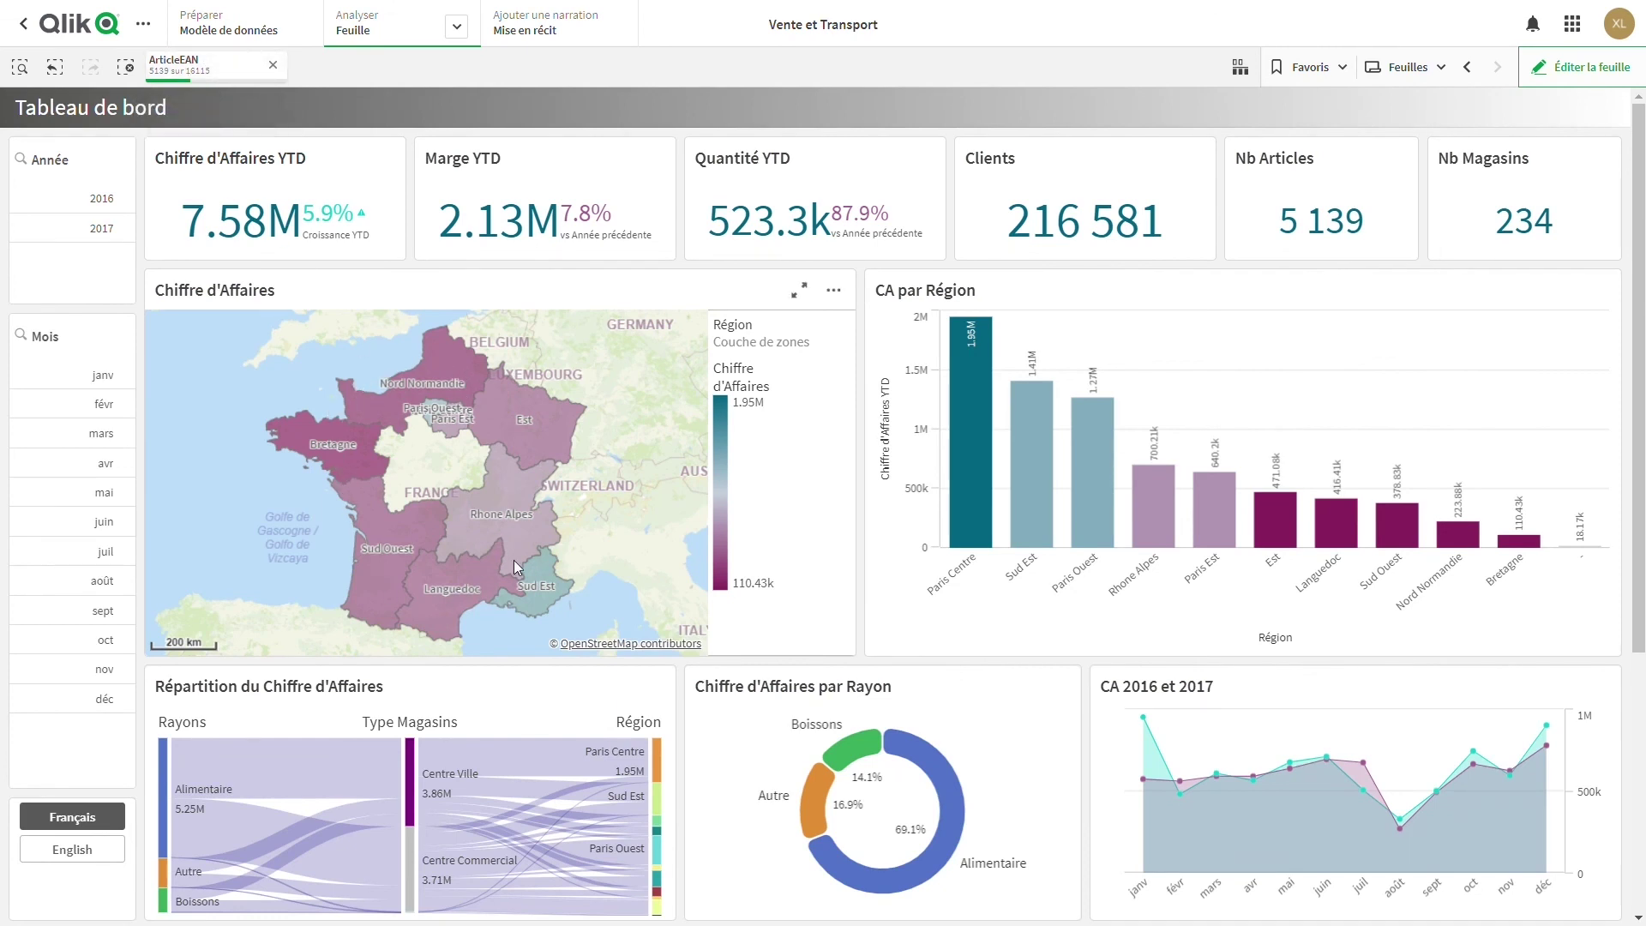
pyautogui.moveTo(444, 585)
pyautogui.moveTo(1587, 559)
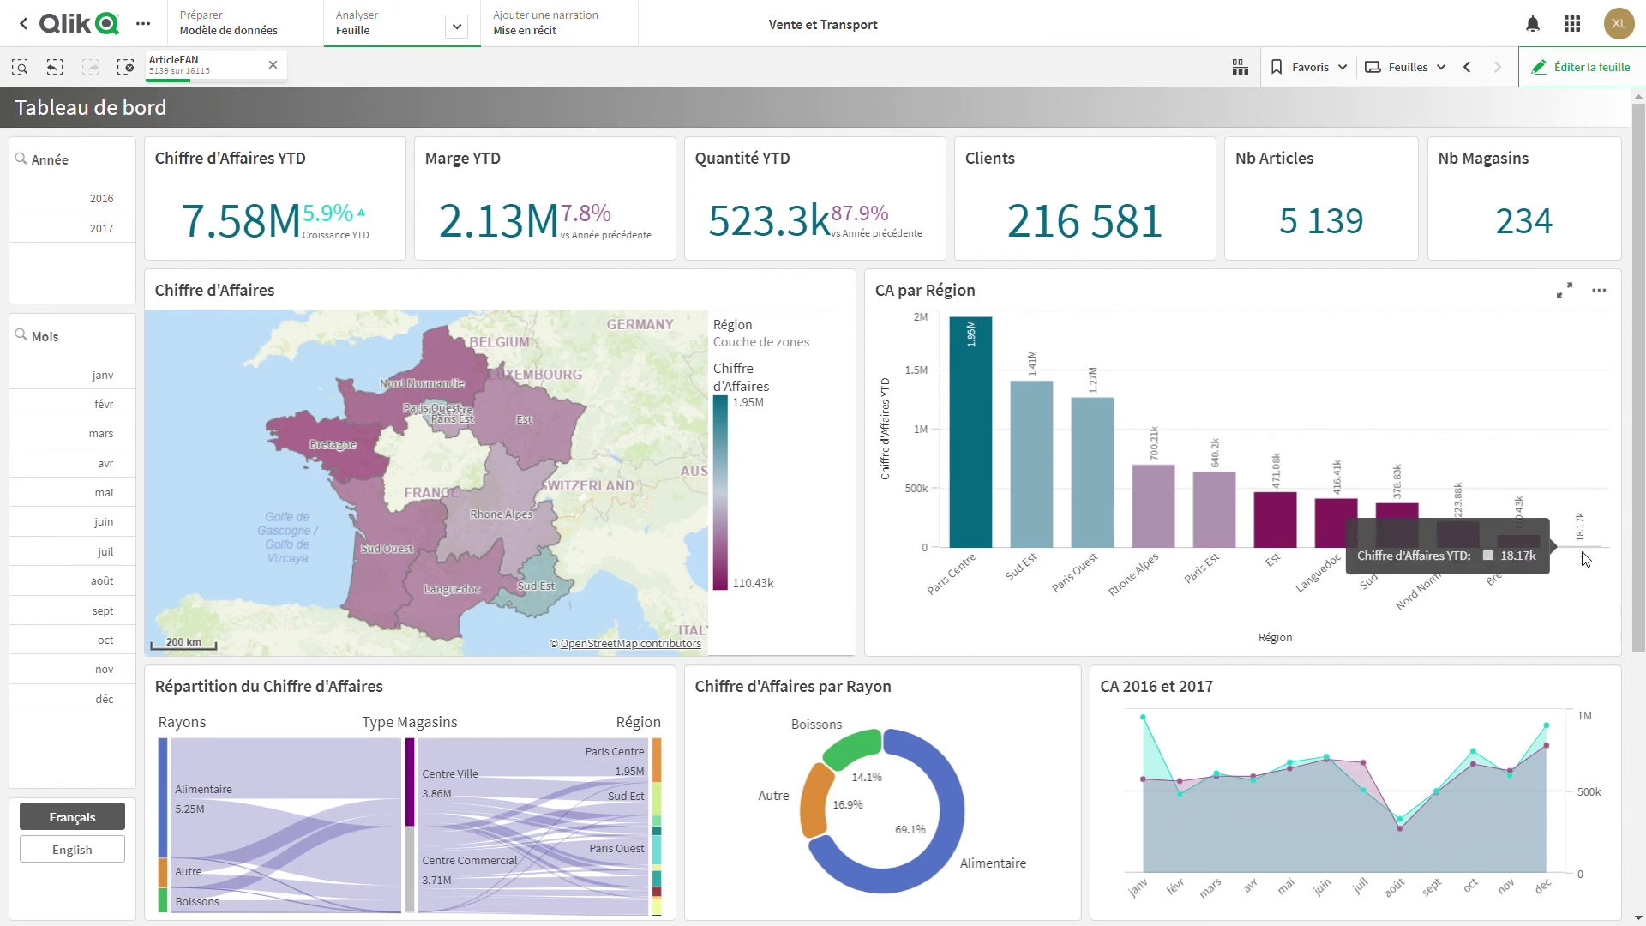